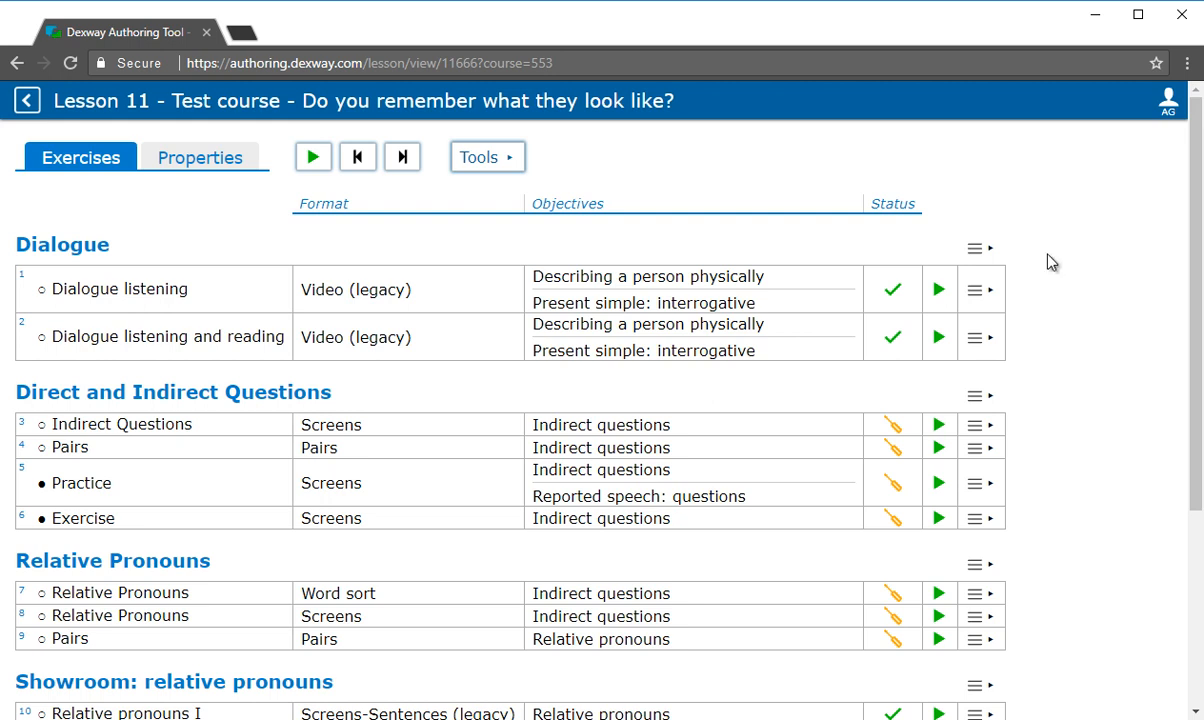
Create a new exercise titled "New exercise 1" in the Dialogue chapter
click(1195, 676)
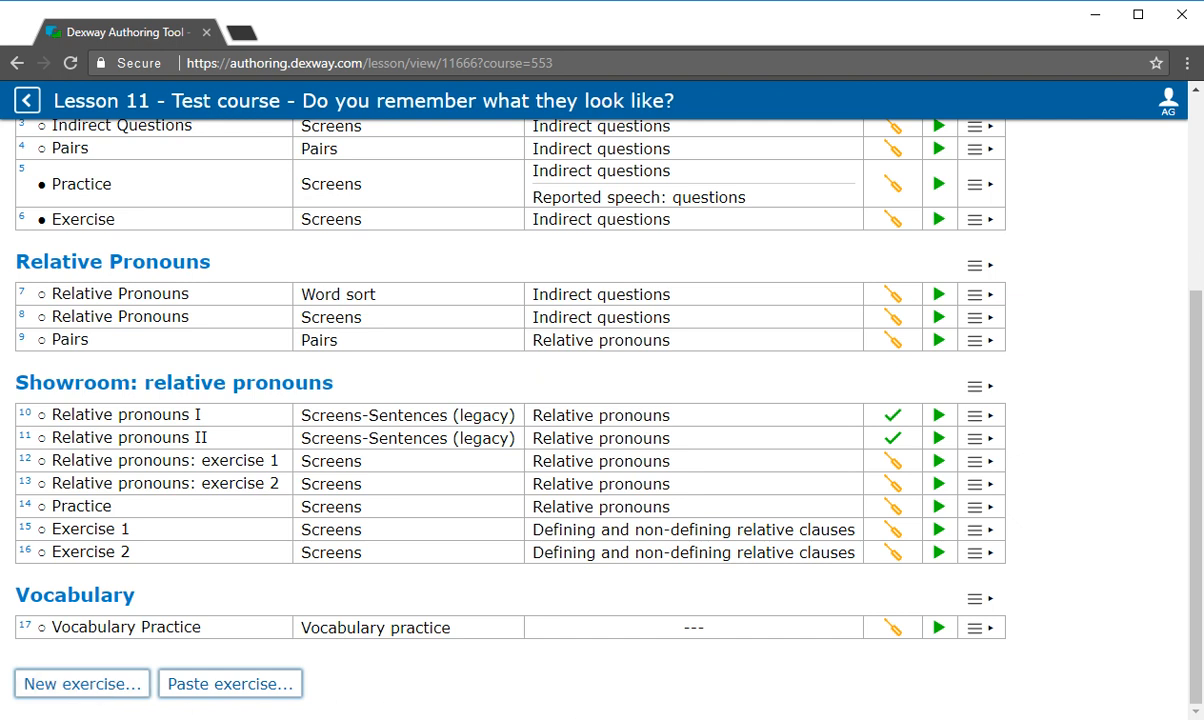
click(1199, 250)
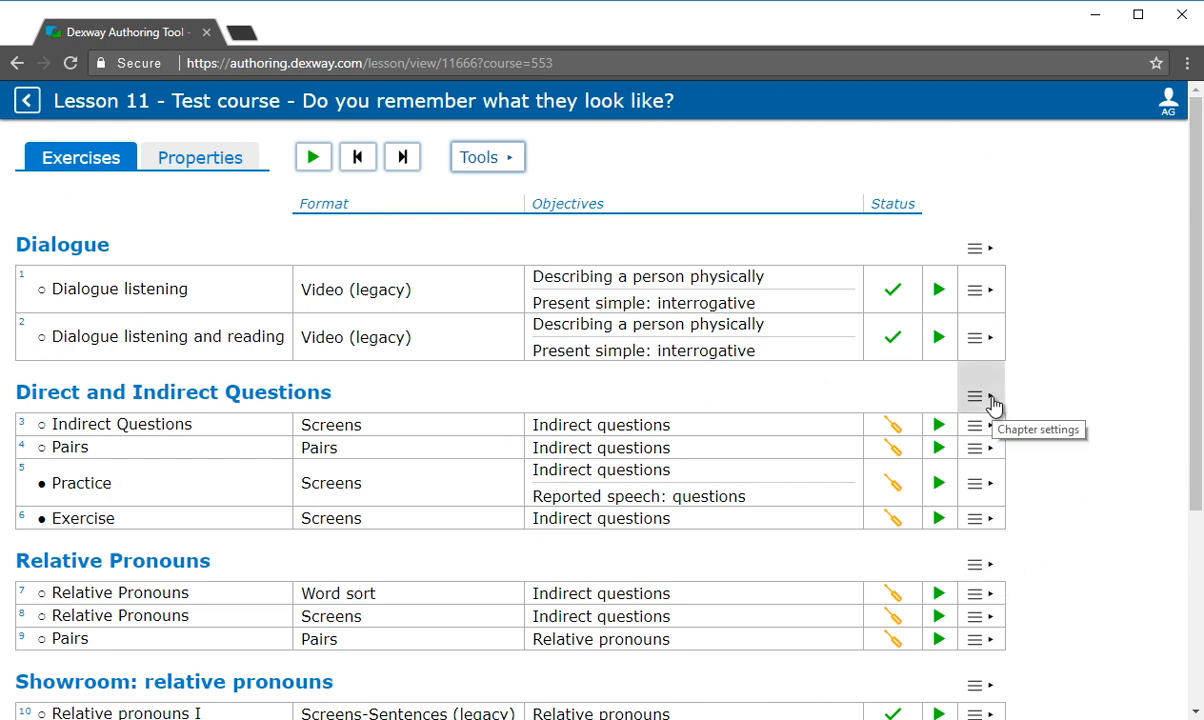
click(983, 252)
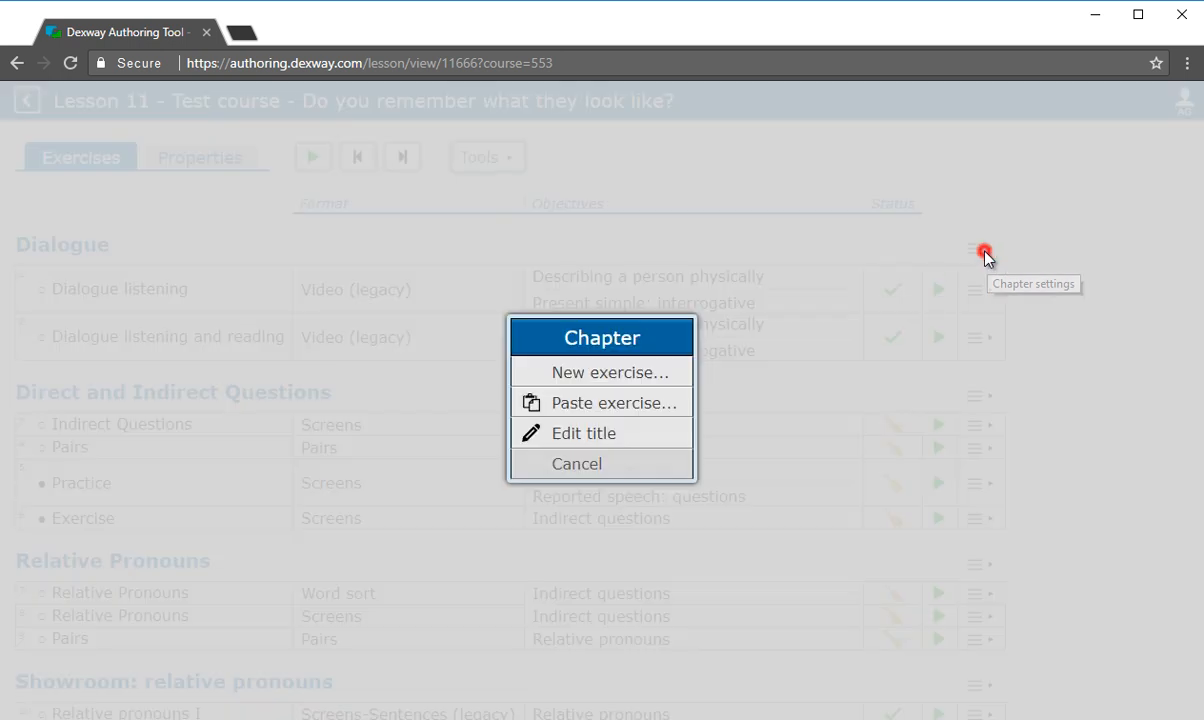
click(657, 375)
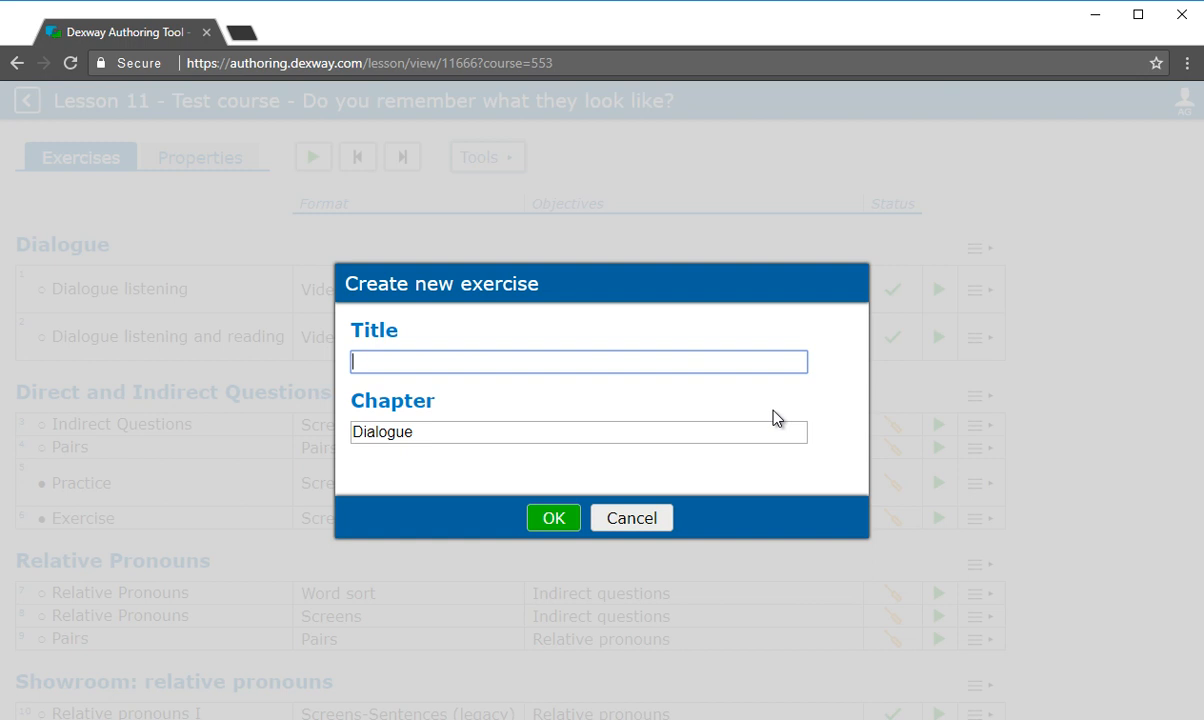
text(New exer)
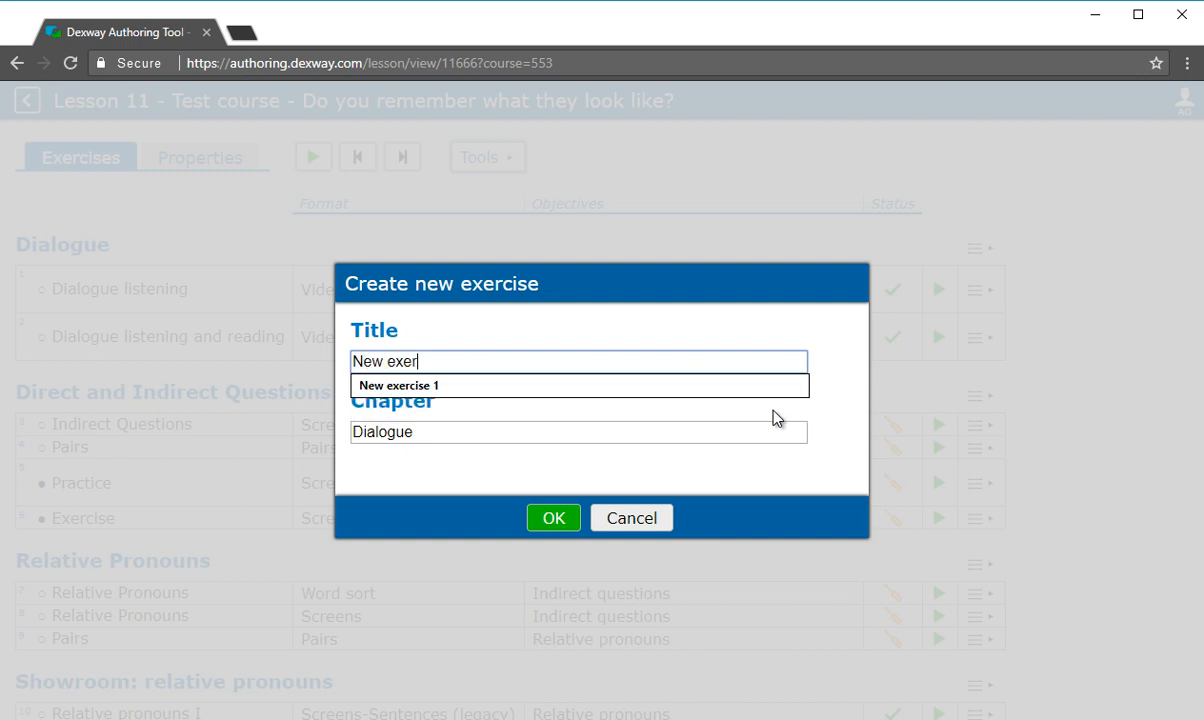
text(cise 1)
click(565, 522)
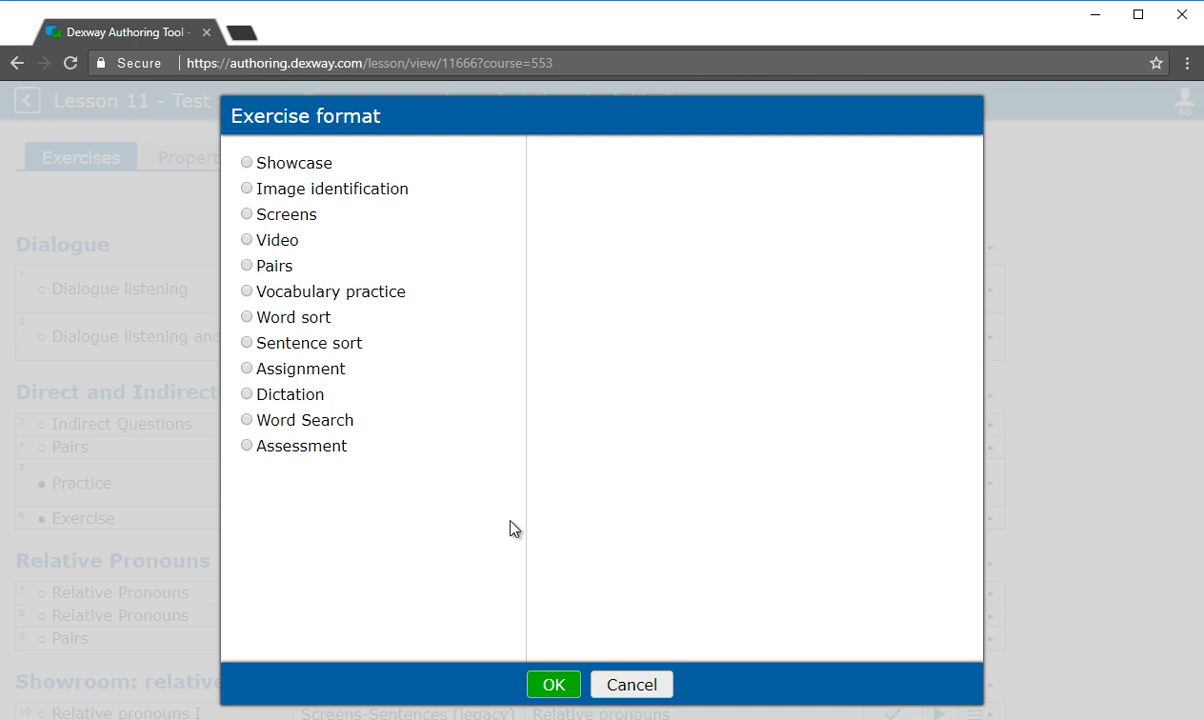
Examine the preview and description of each exercise format, from Showcase through Assessment
click(312, 163)
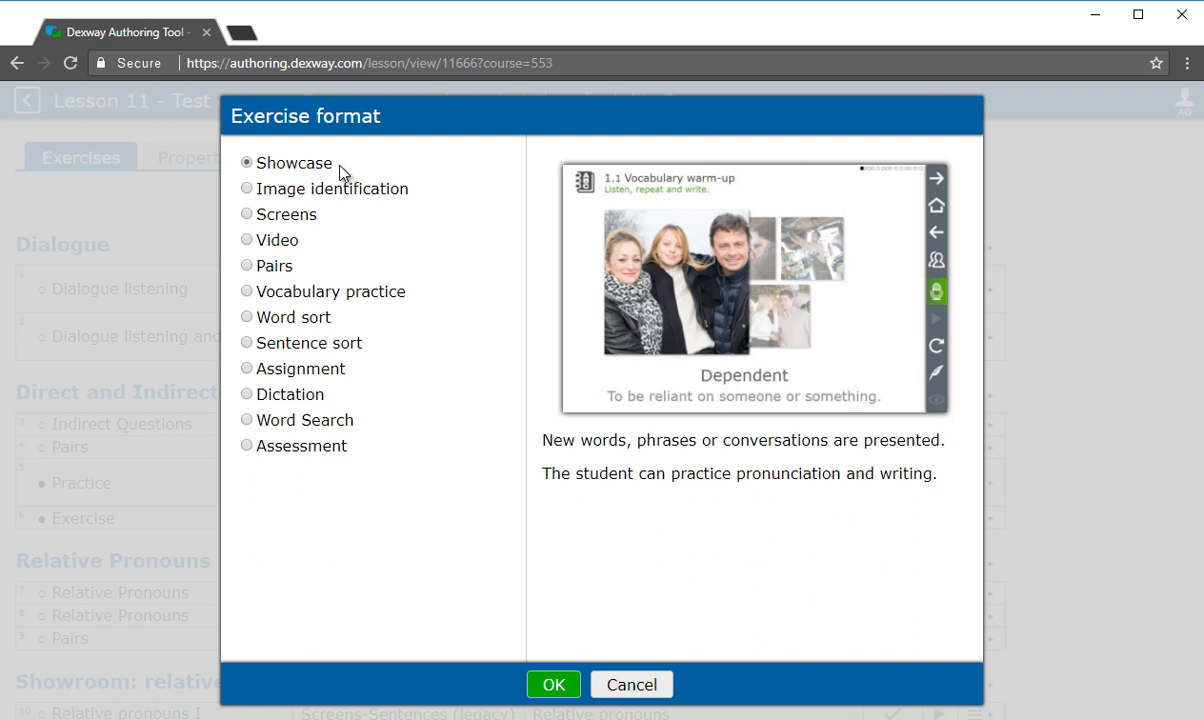
click(406, 193)
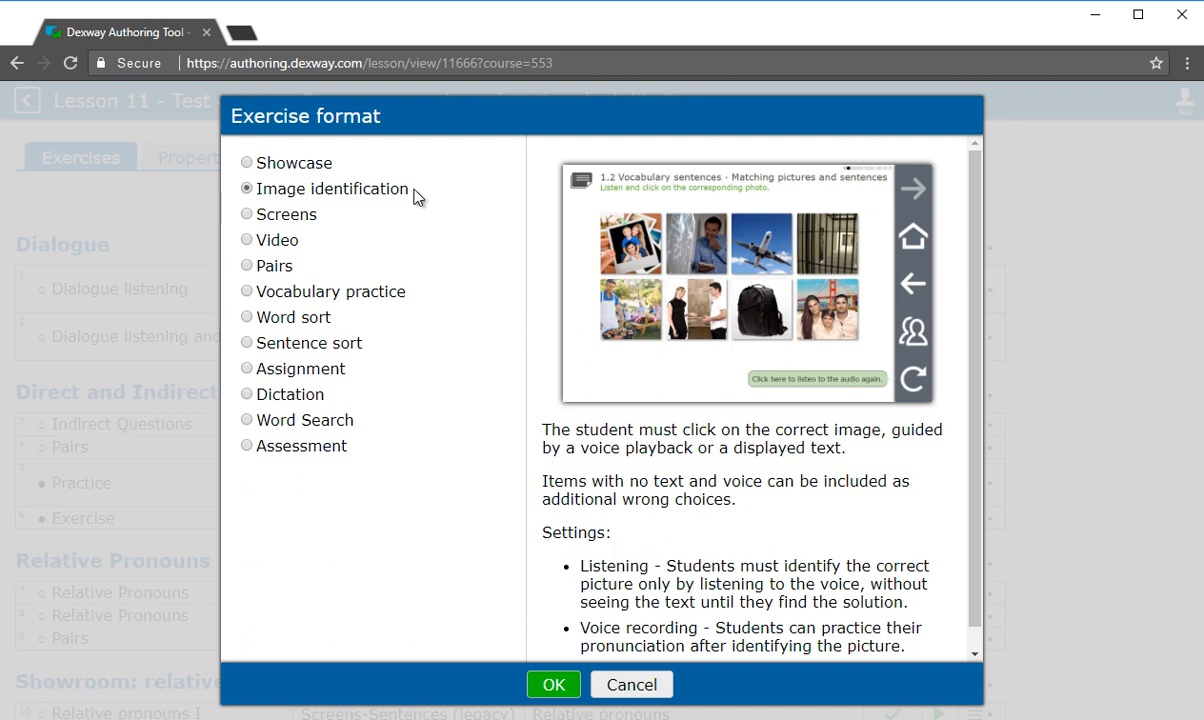
click(314, 217)
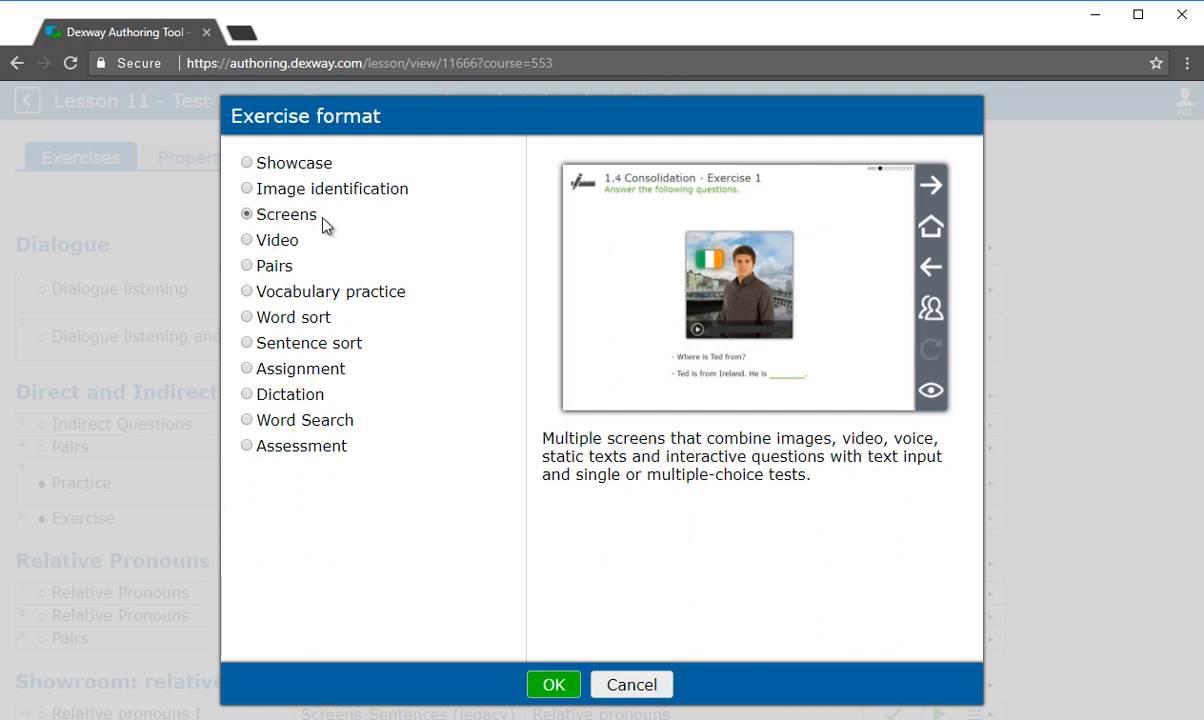
click(292, 243)
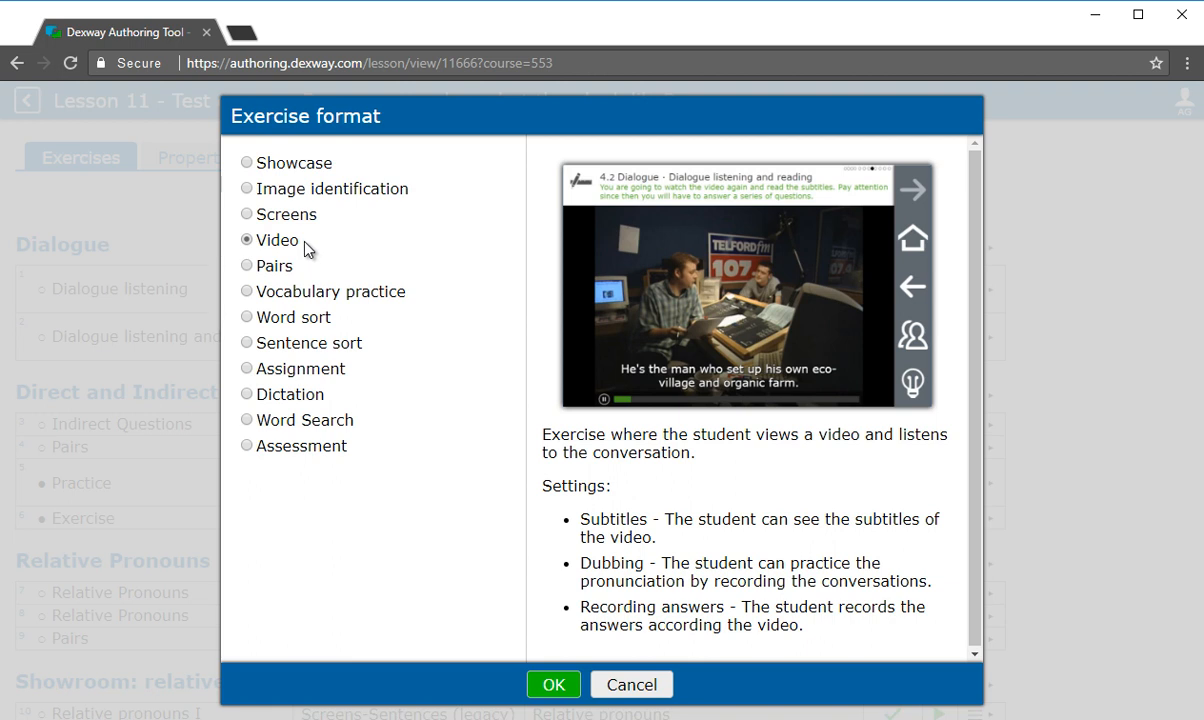
click(292, 270)
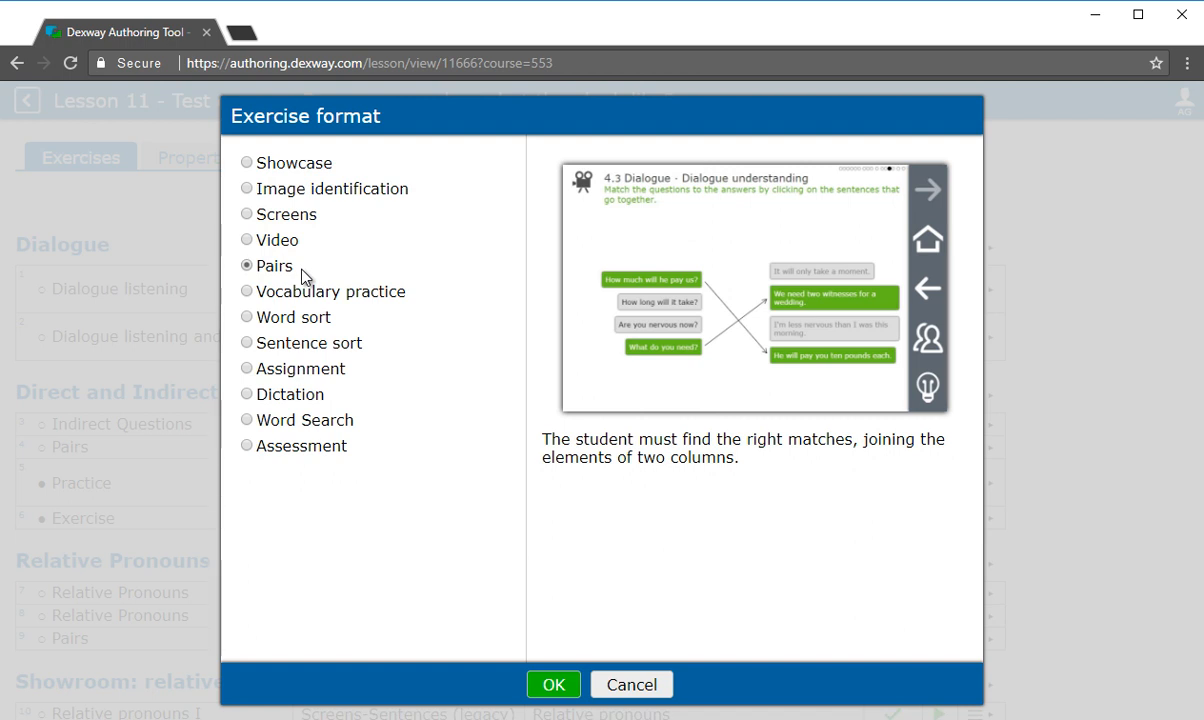
click(400, 296)
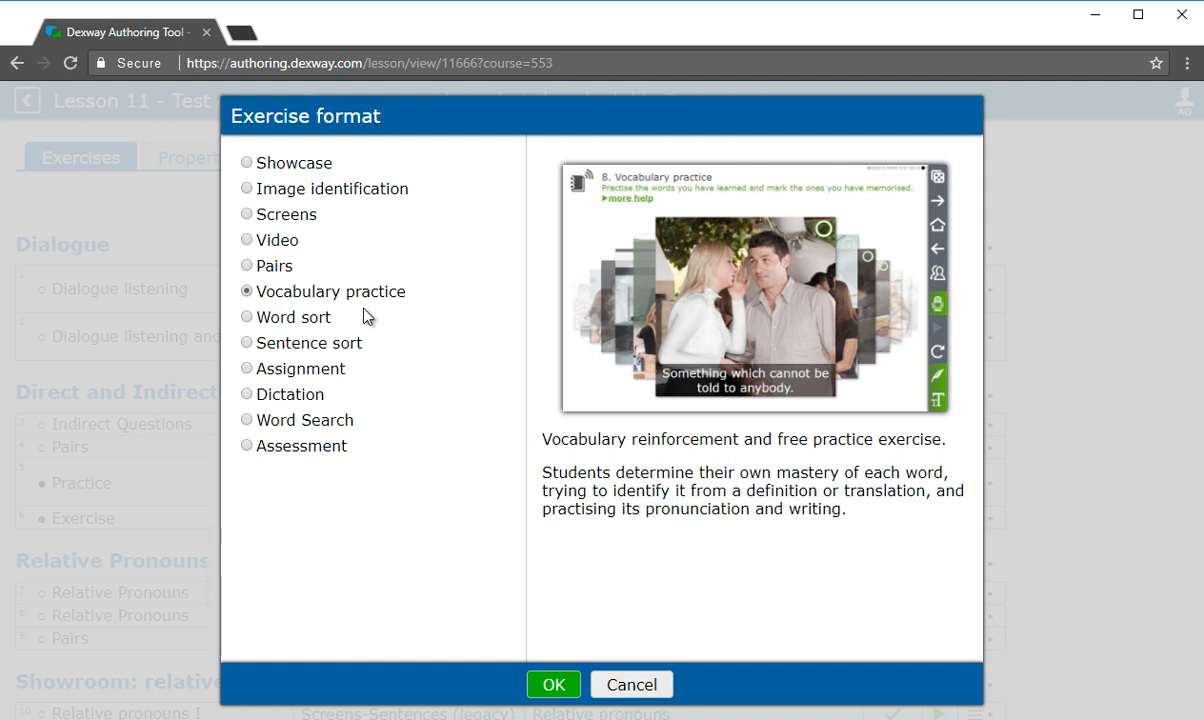
click(324, 329)
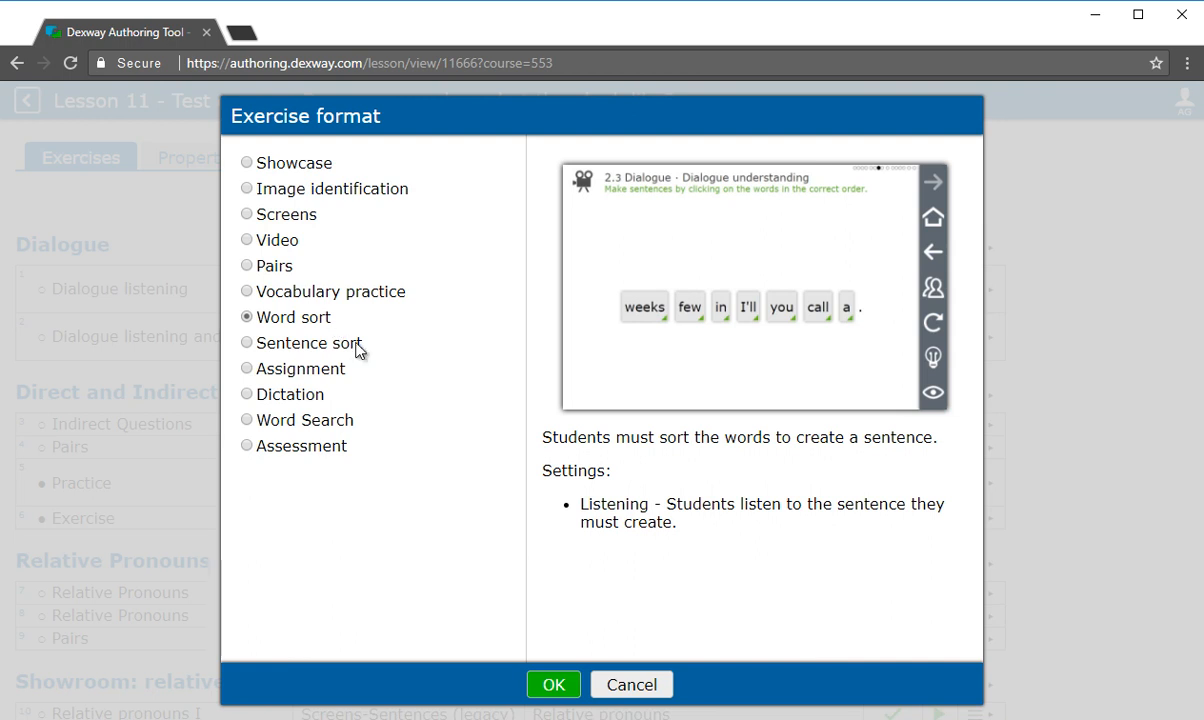
click(360, 344)
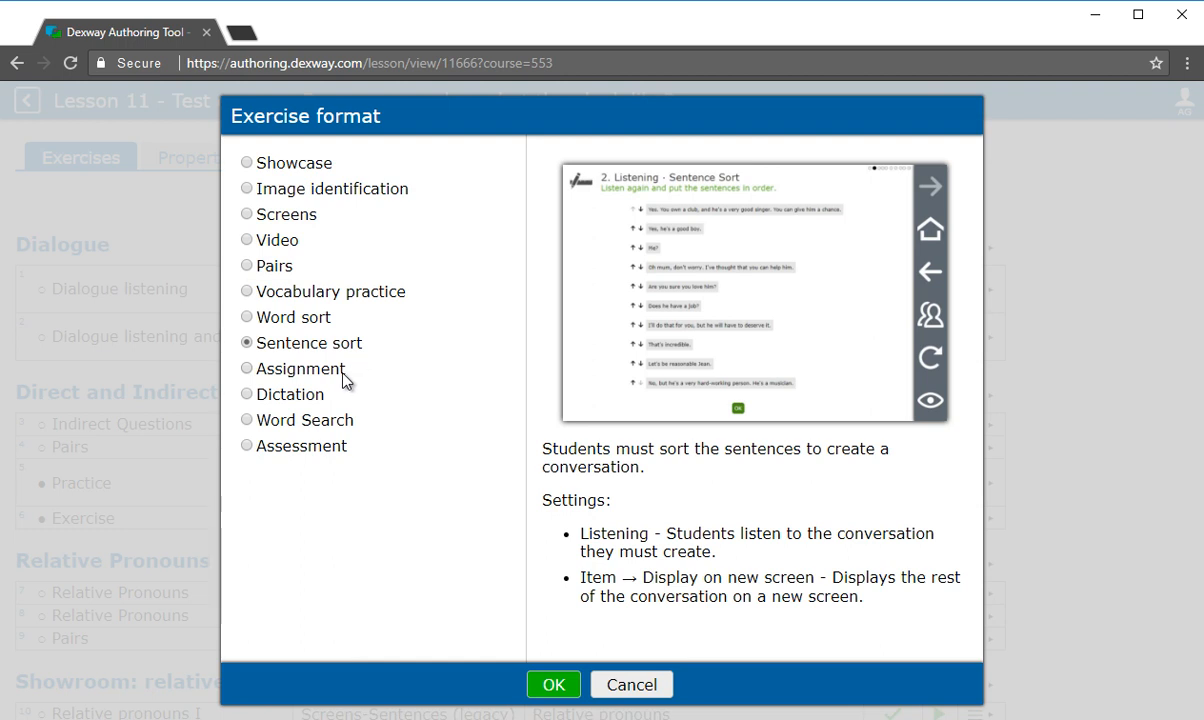
click(342, 374)
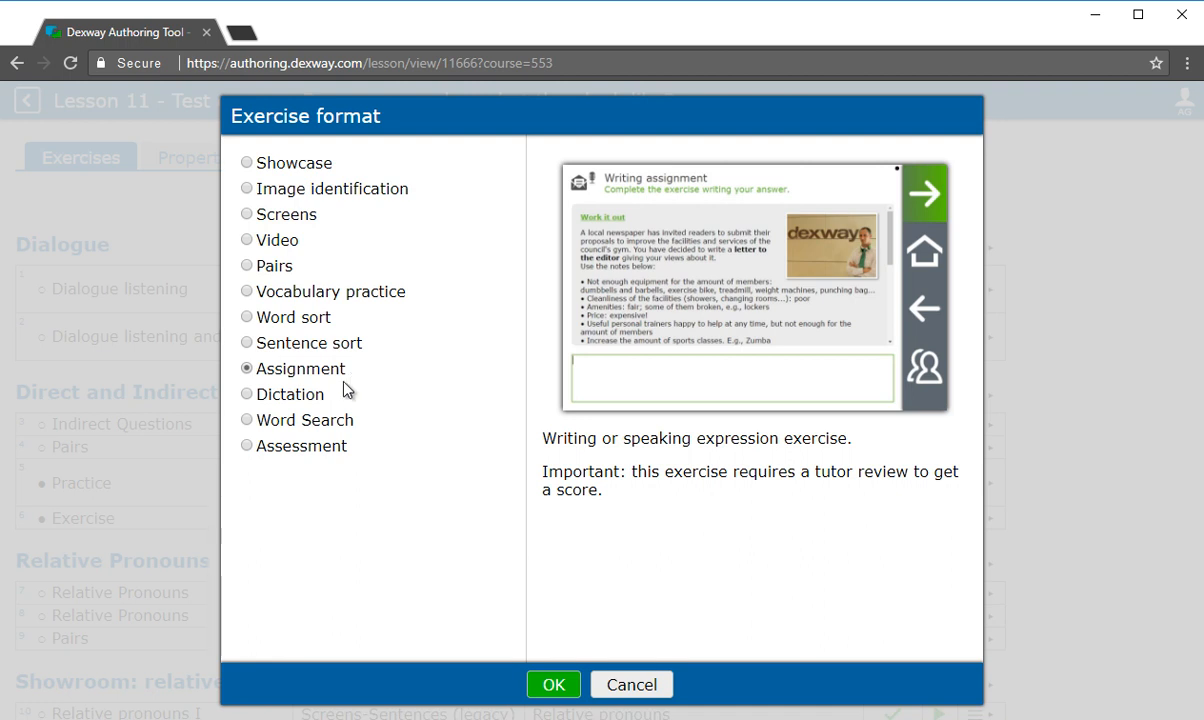
click(321, 401)
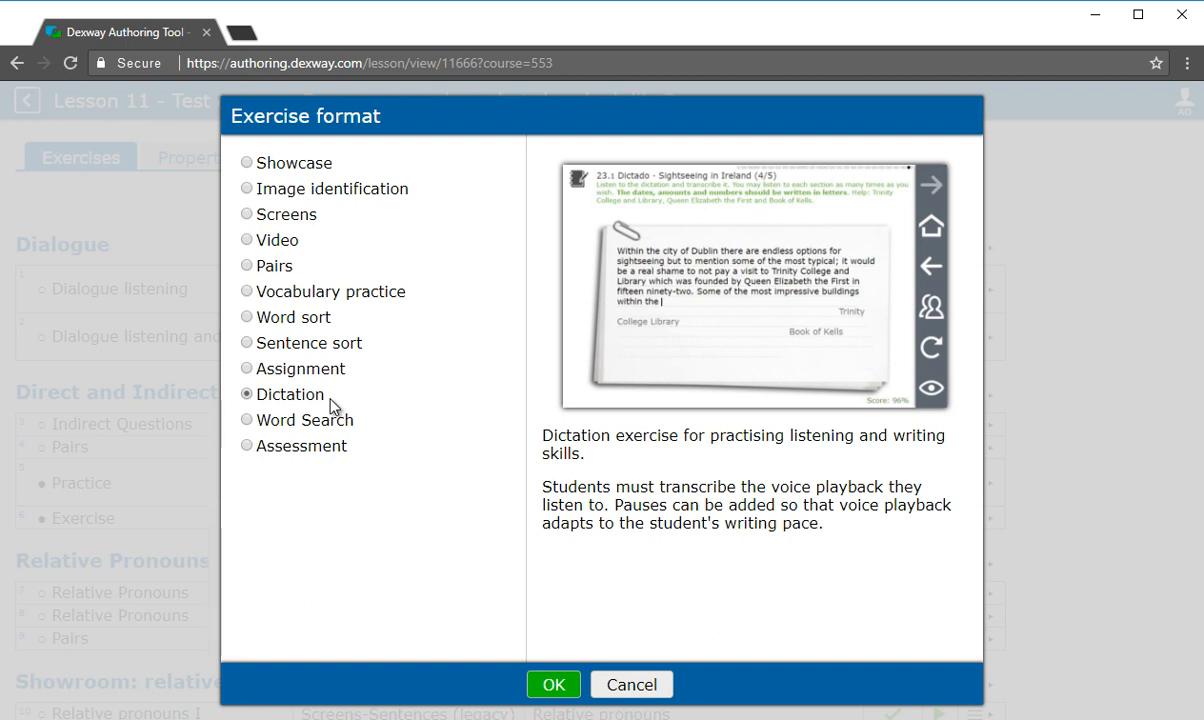
click(349, 428)
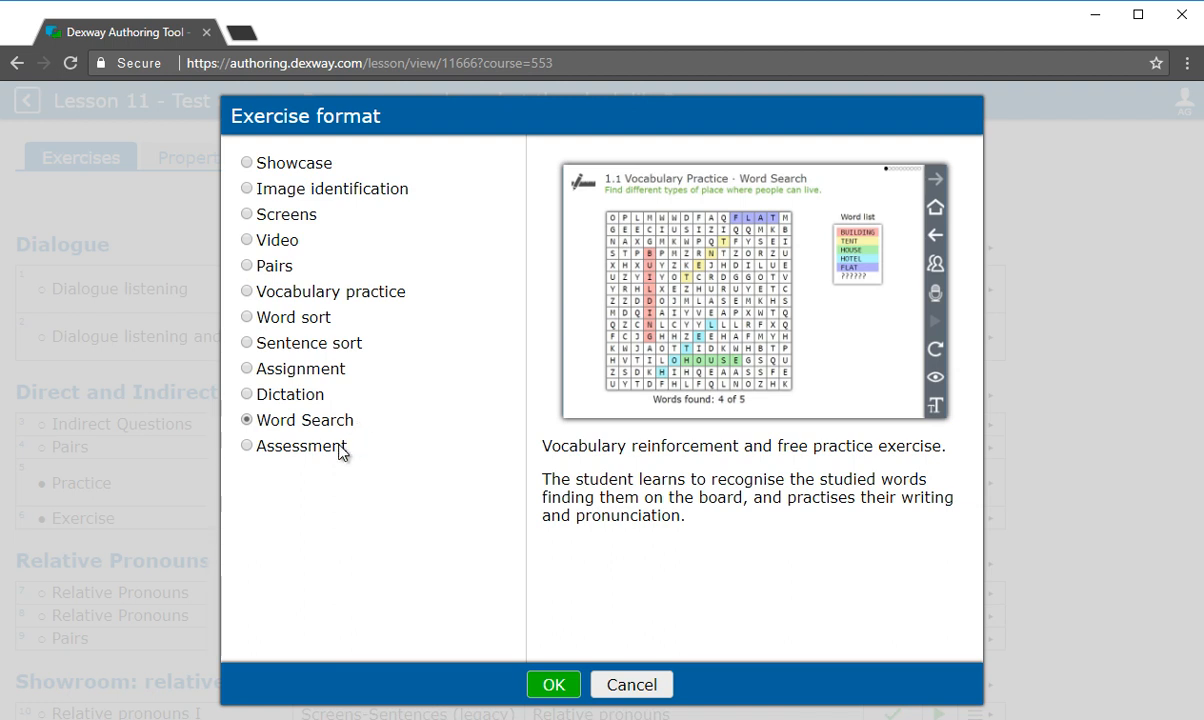
click(341, 452)
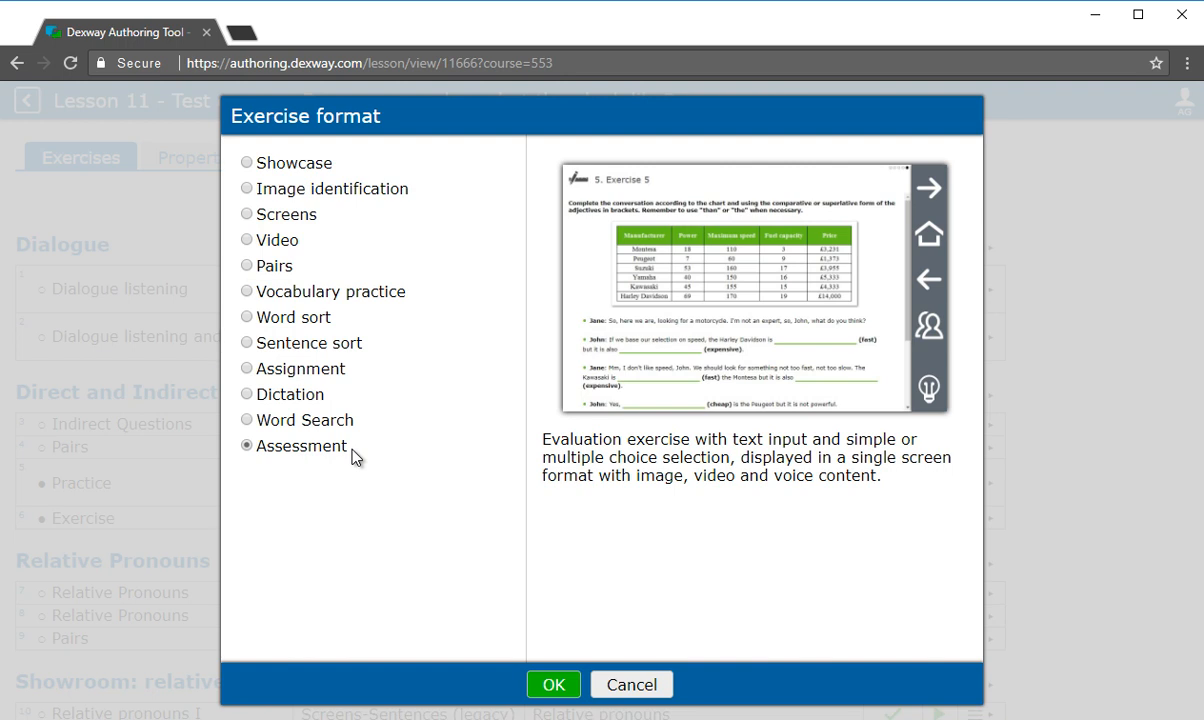
Assign the Showcase format to the new exercise and open New exercise 1 for editing
click(322, 164)
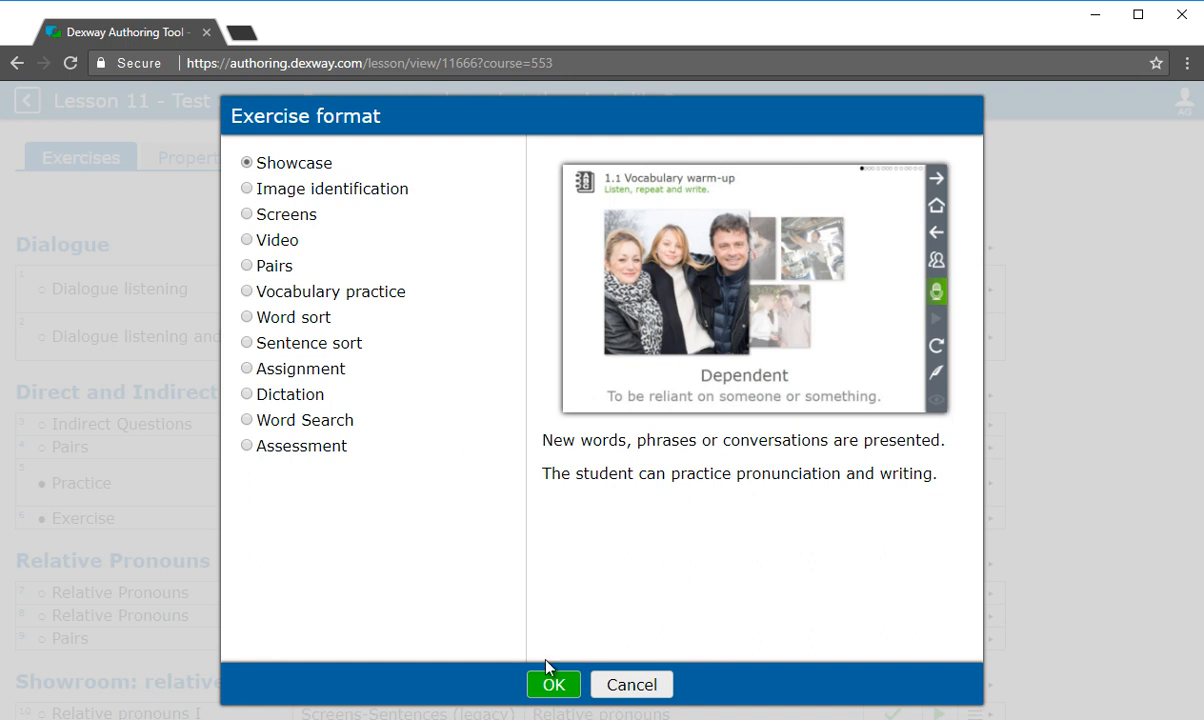
click(550, 686)
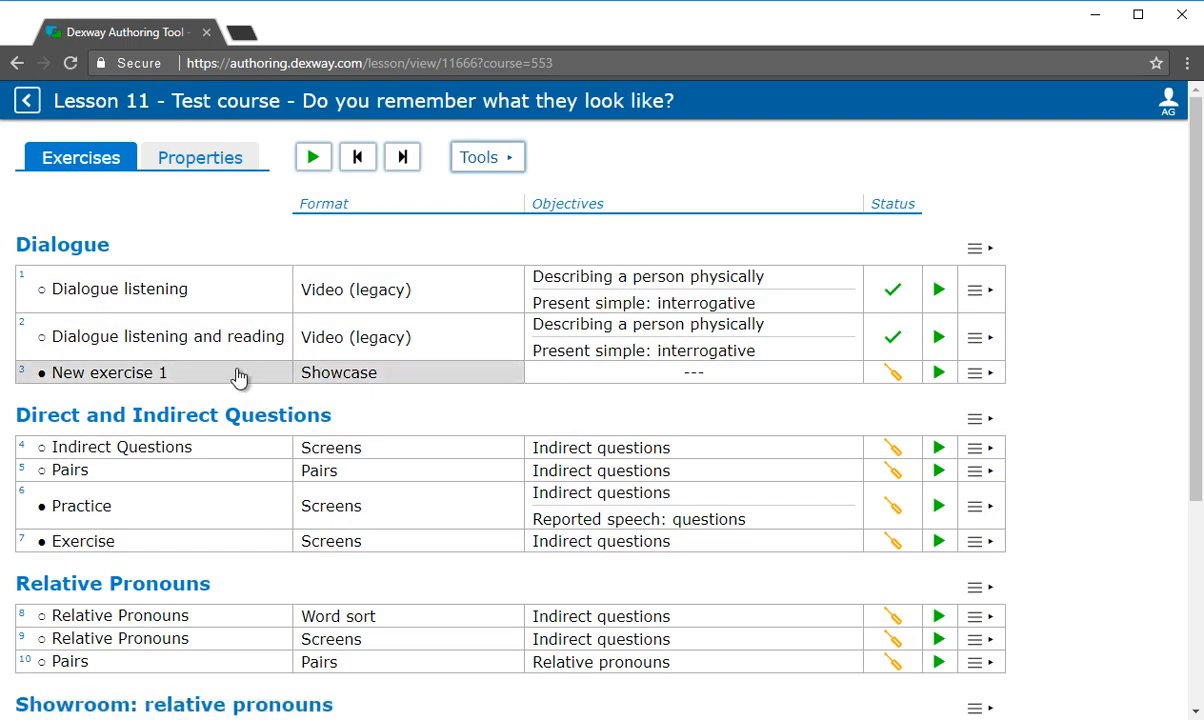
click(395, 378)
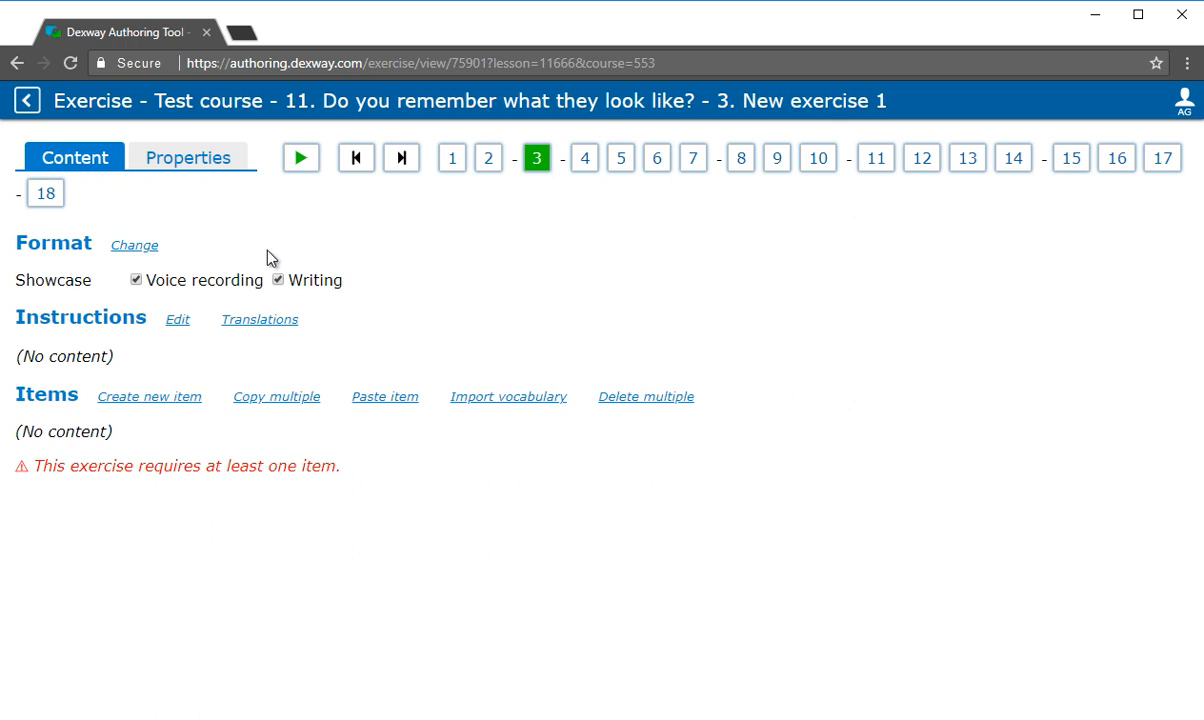
Set the exercise instructions to "Listen, repeat and write."
click(112, 352)
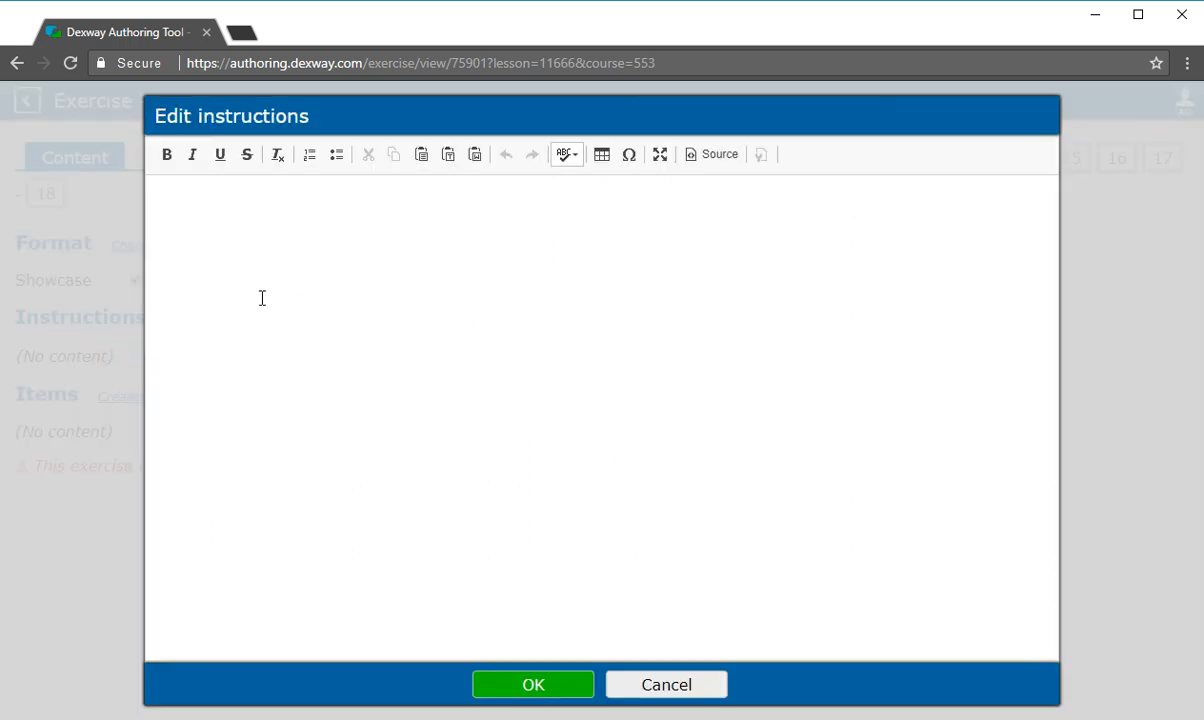
text(Listen, repeat and write.)
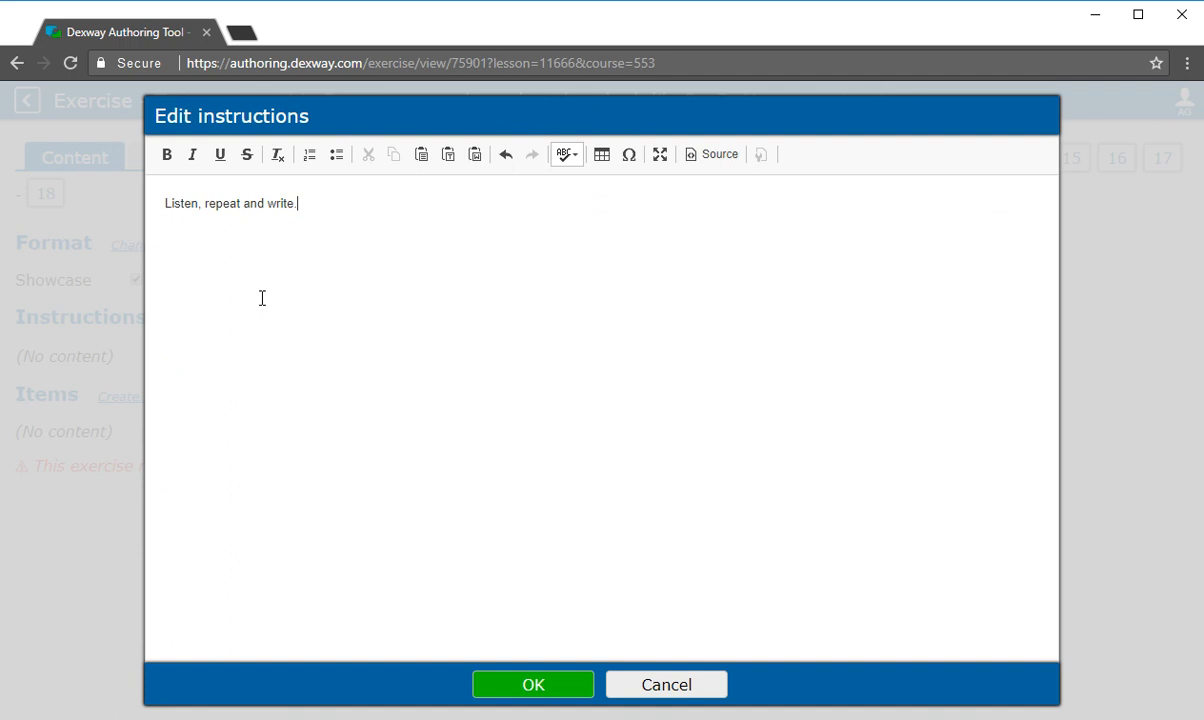
click(551, 693)
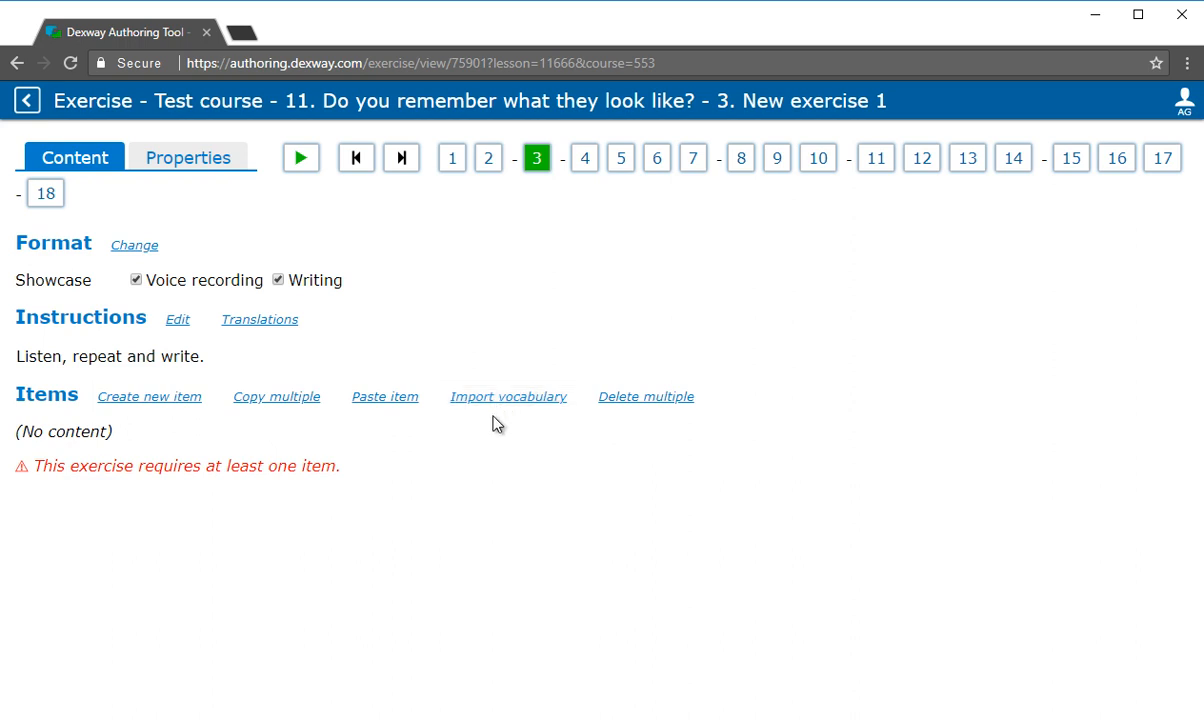
Create a new item in the exercise and set its text to "Office"
click(152, 399)
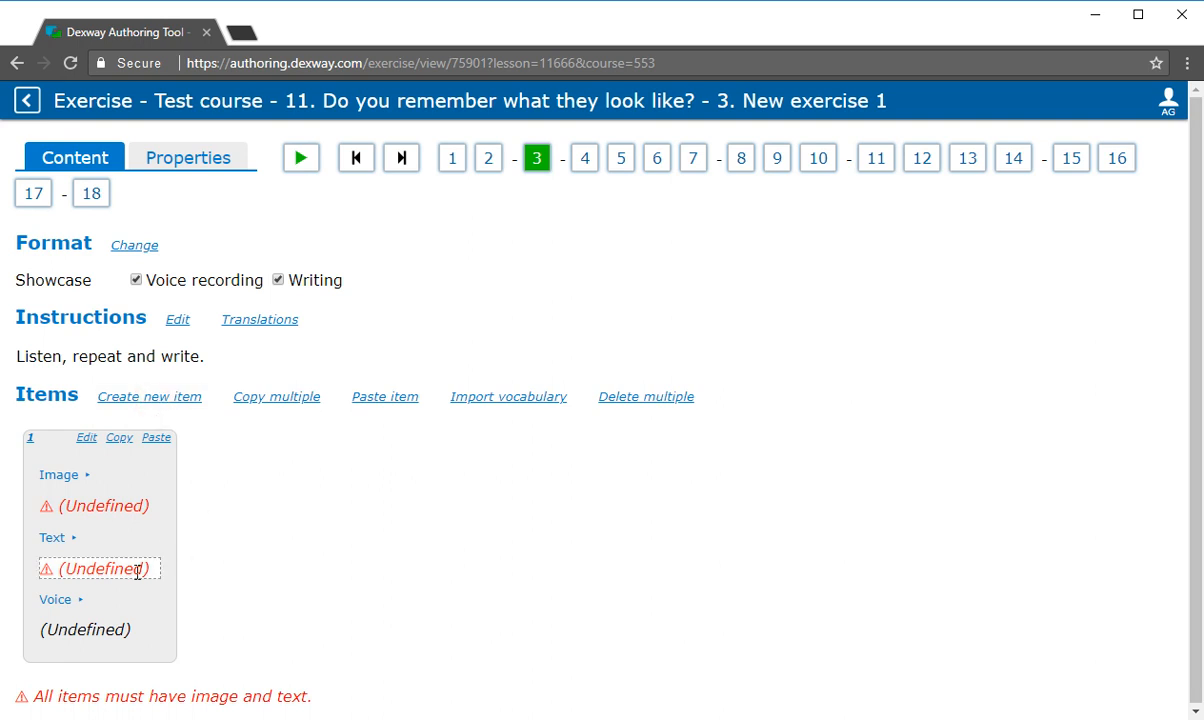
click(137, 569)
text(Office)
click(521, 683)
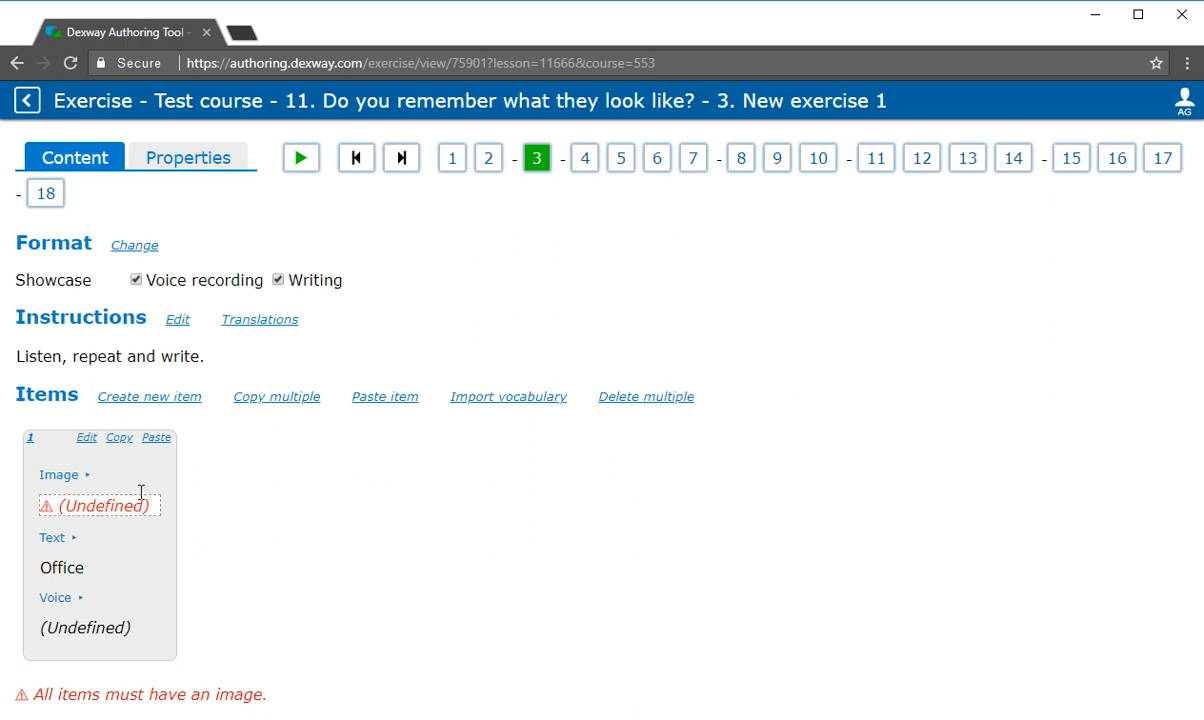
Add the Español translation "Oficina" to the Office item
click(88, 440)
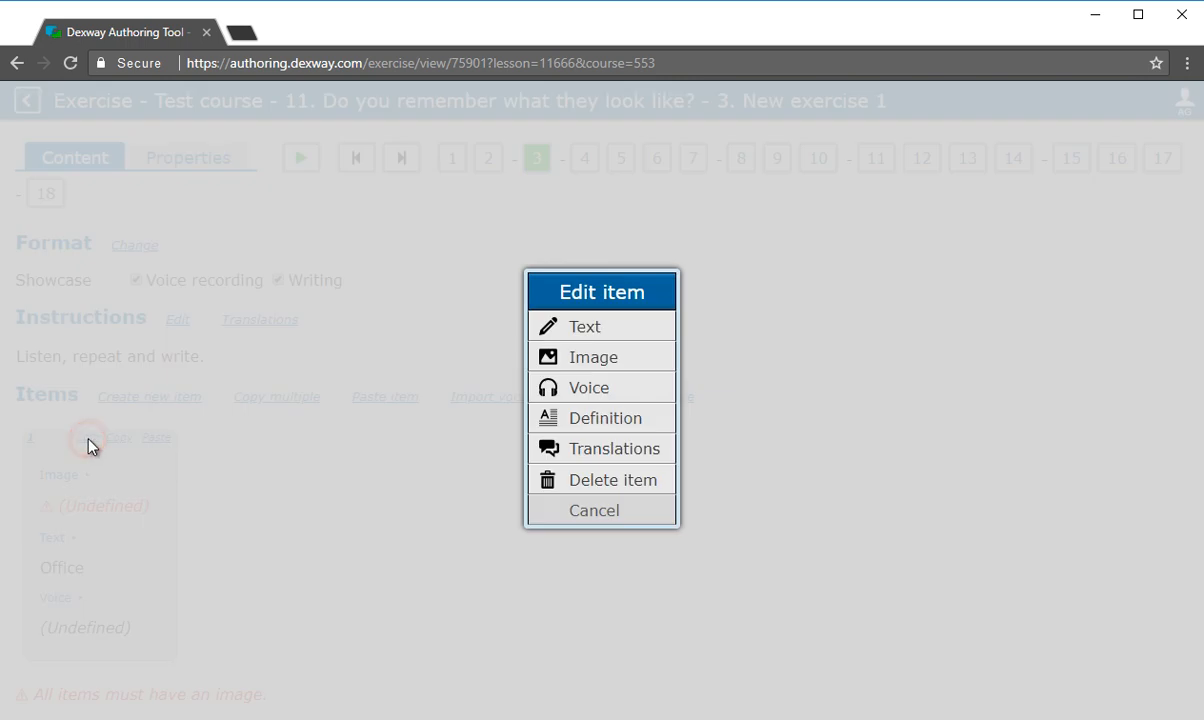
click(661, 457)
click(627, 220)
text(Ofi)
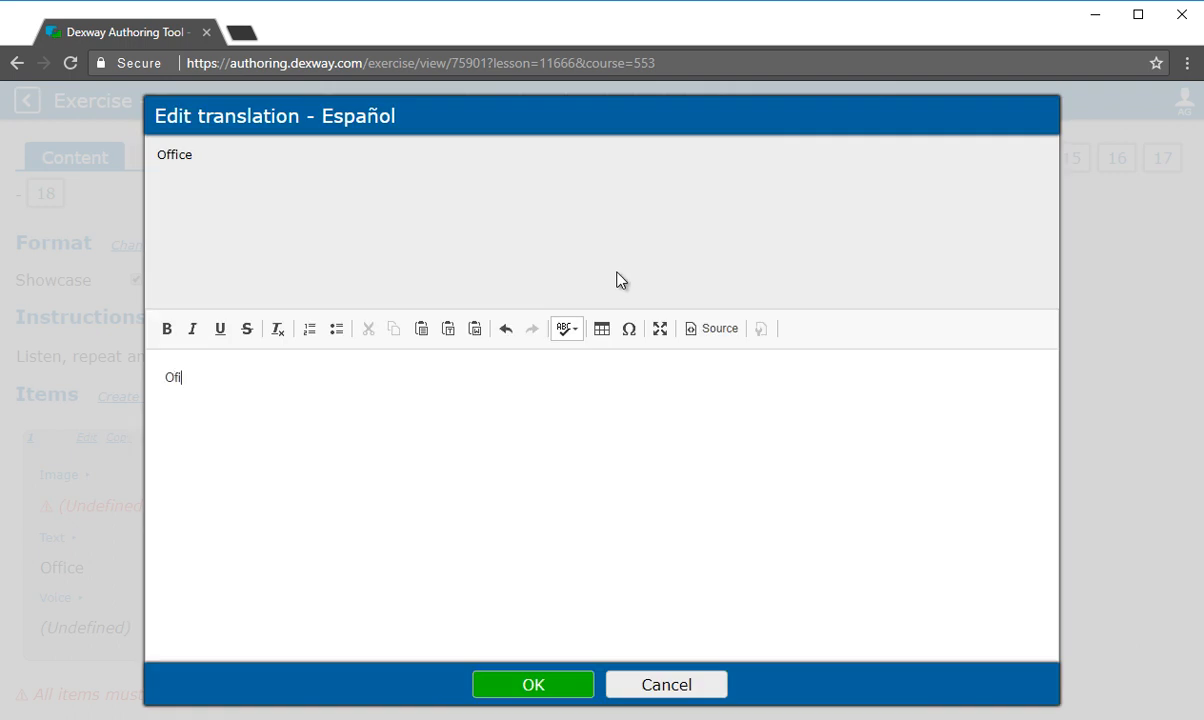
text(cina)
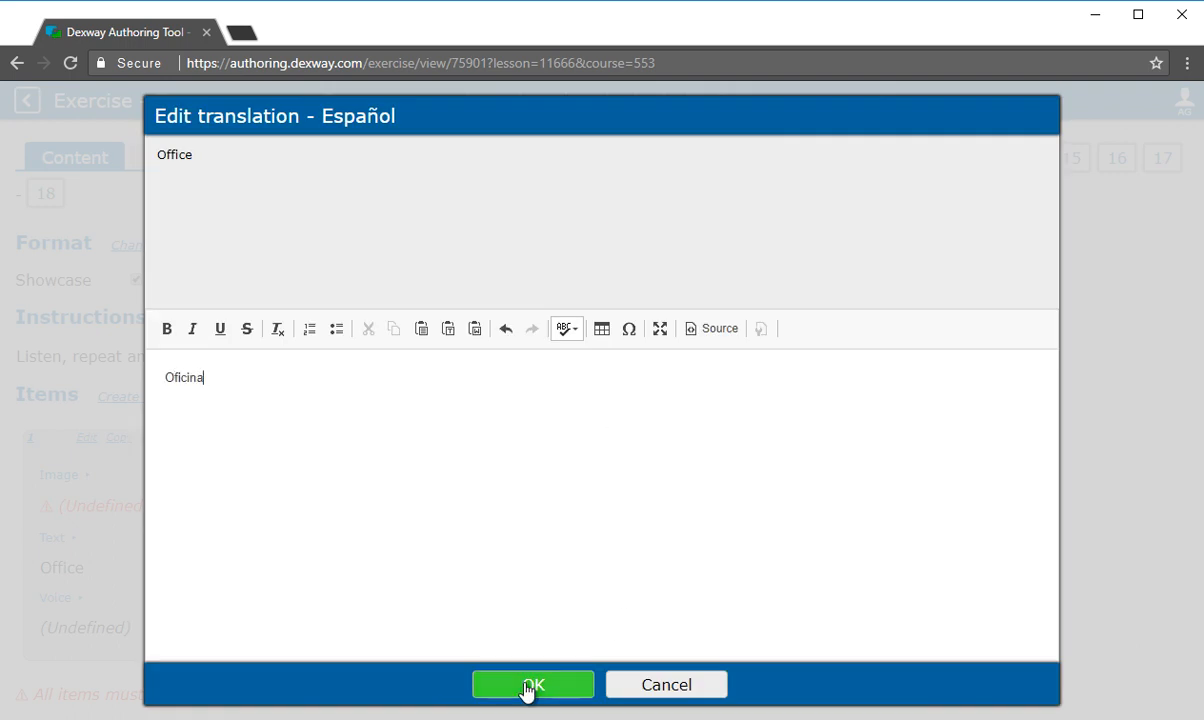
click(530, 686)
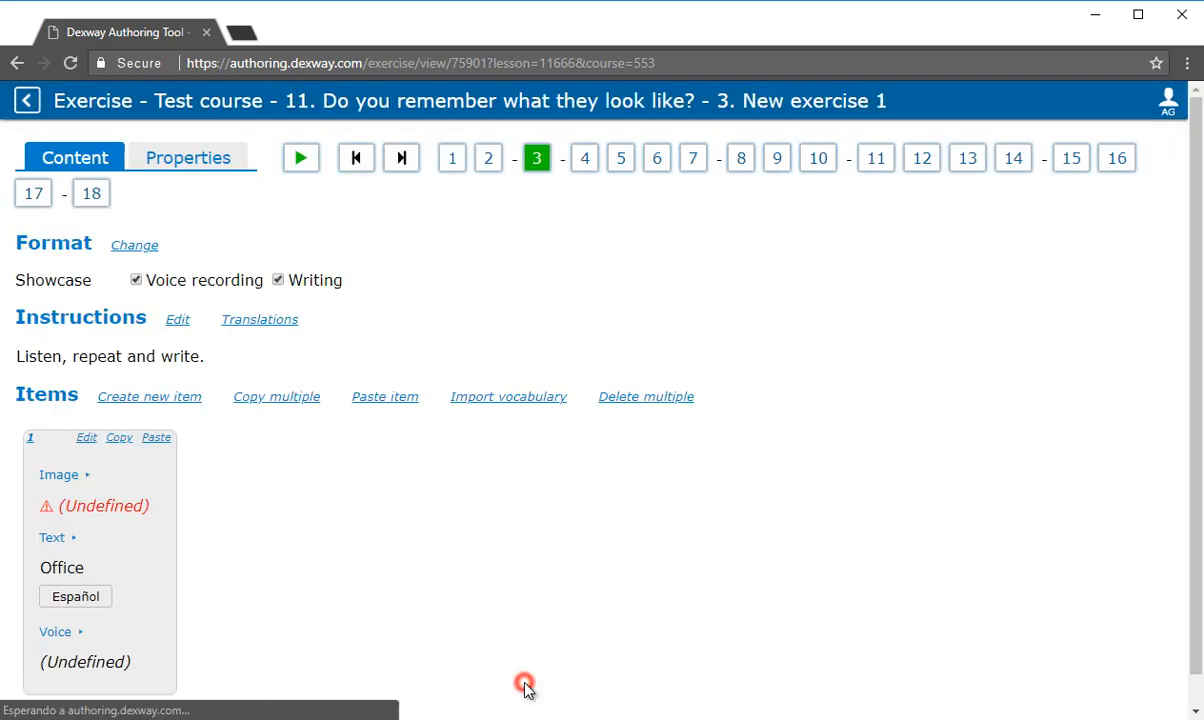
Add the Français translation "Bureau" to the Office item
click(88, 440)
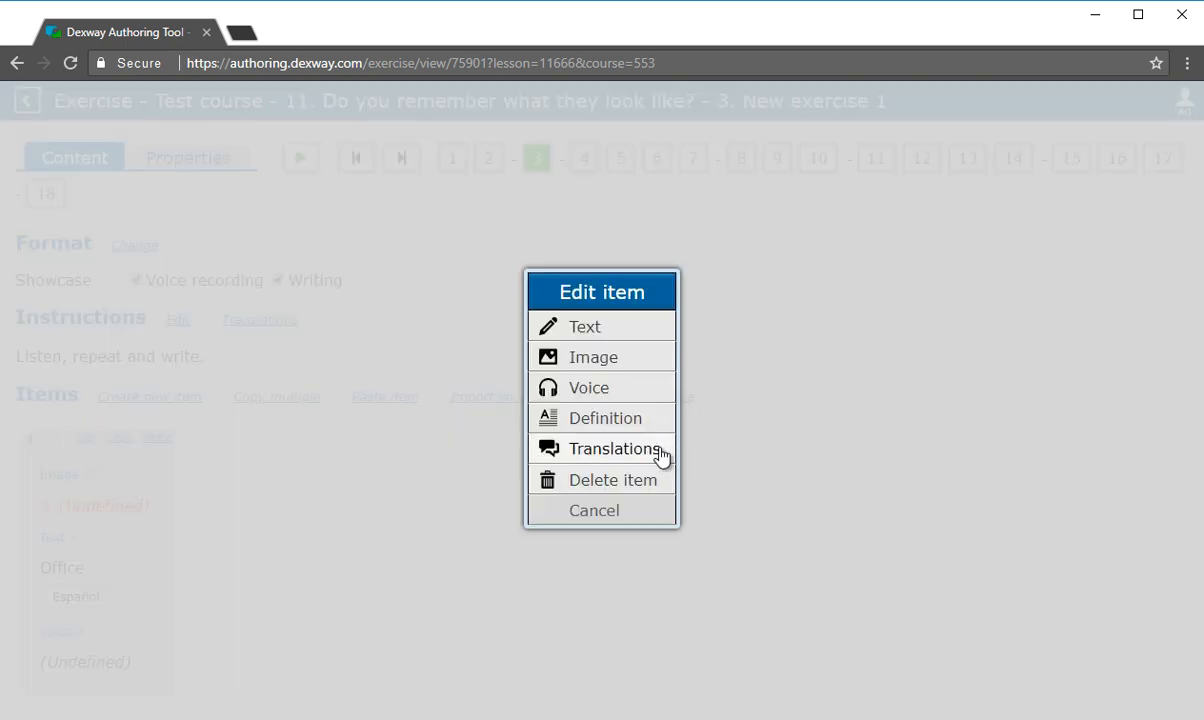
click(658, 451)
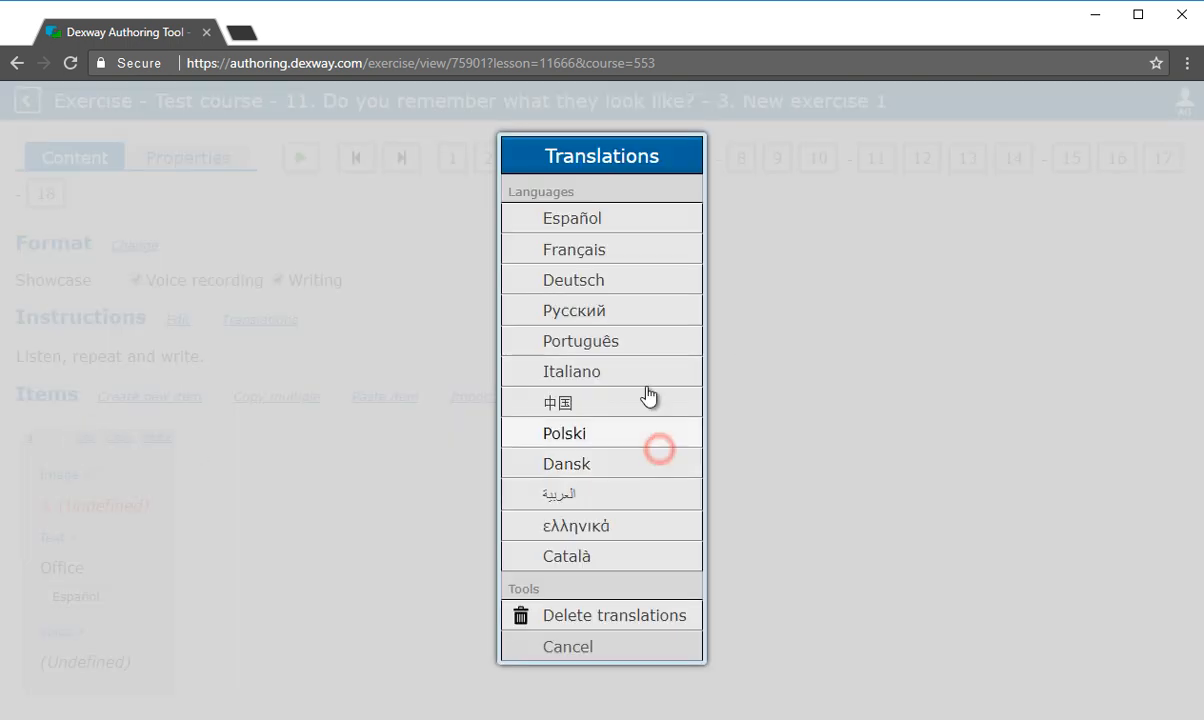
click(645, 259)
text(Bu)
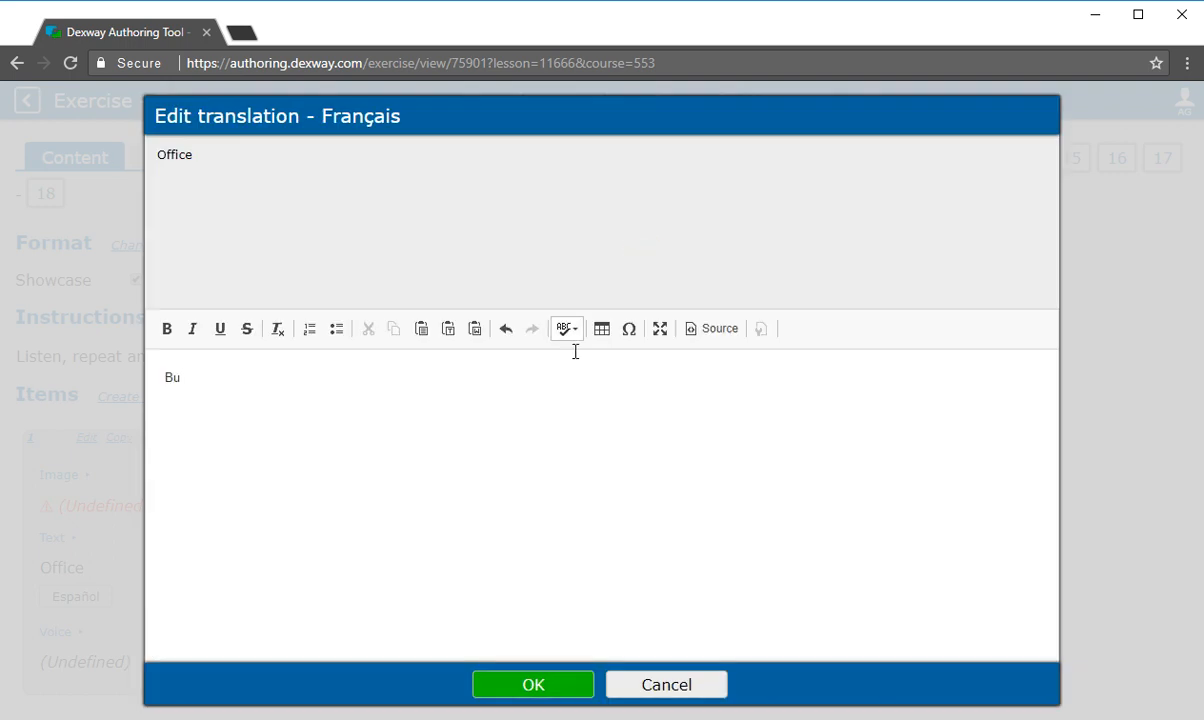
text(reau)
click(533, 684)
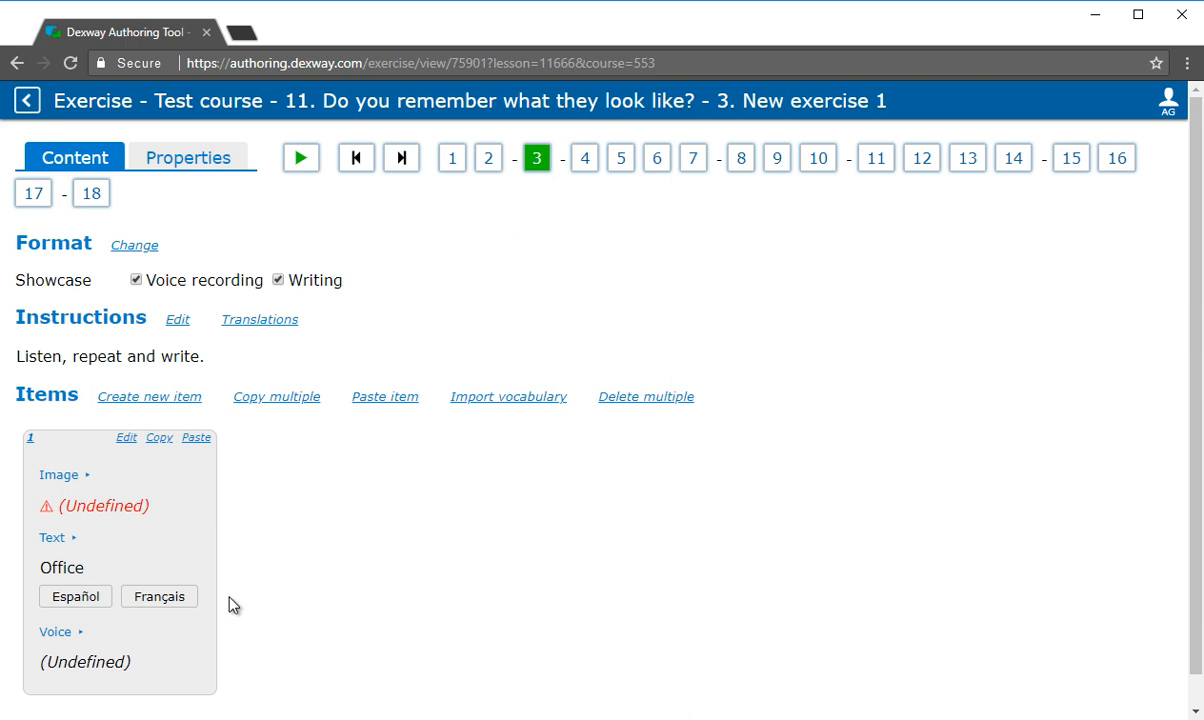
Upload Office.jpg as the Office item's image with the usage type "Do not add to image bank"
click(81, 476)
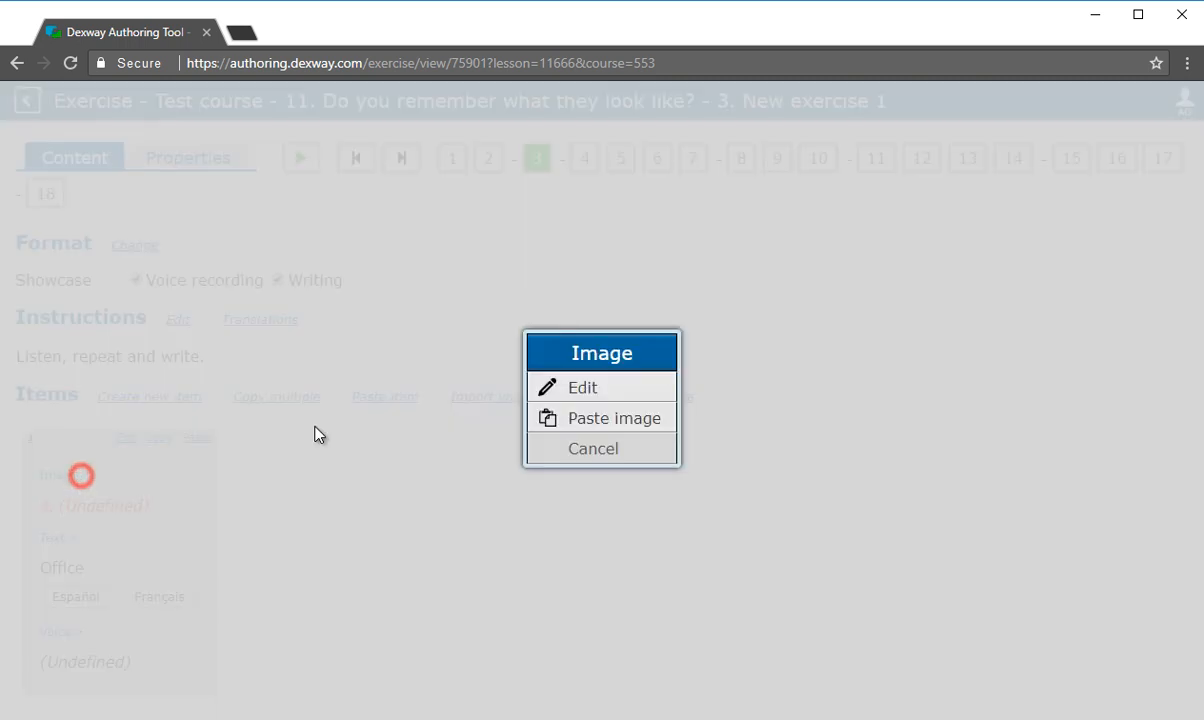
click(629, 388)
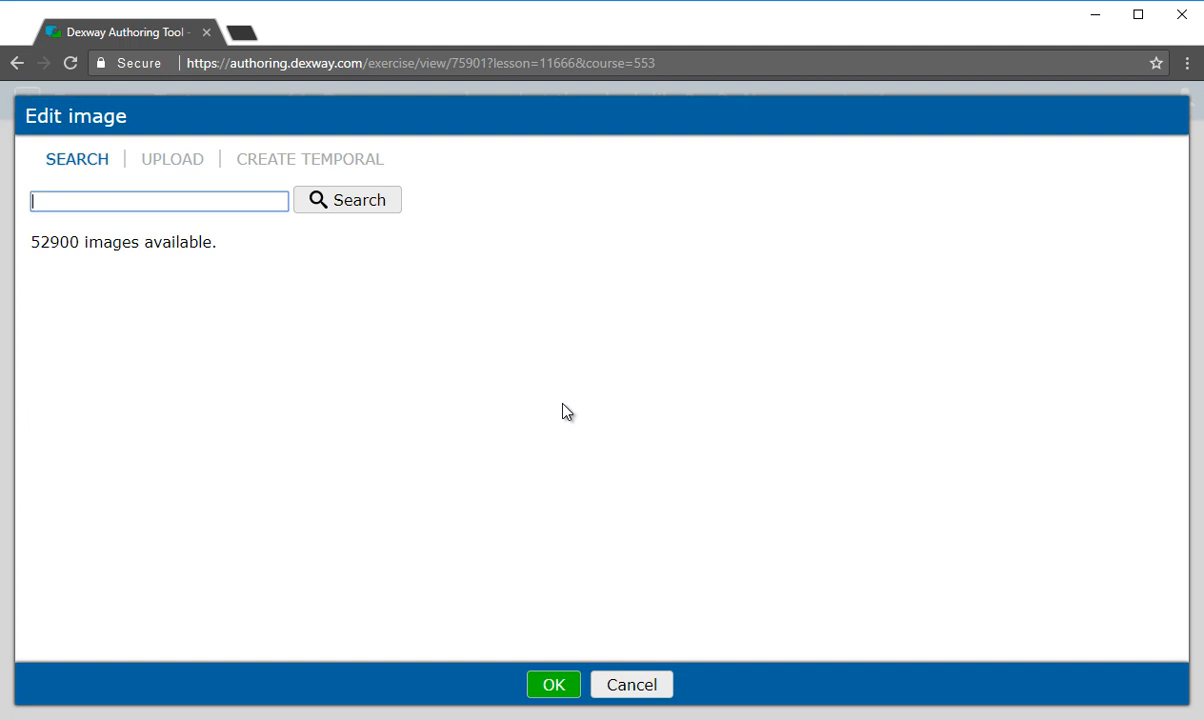
click(172, 162)
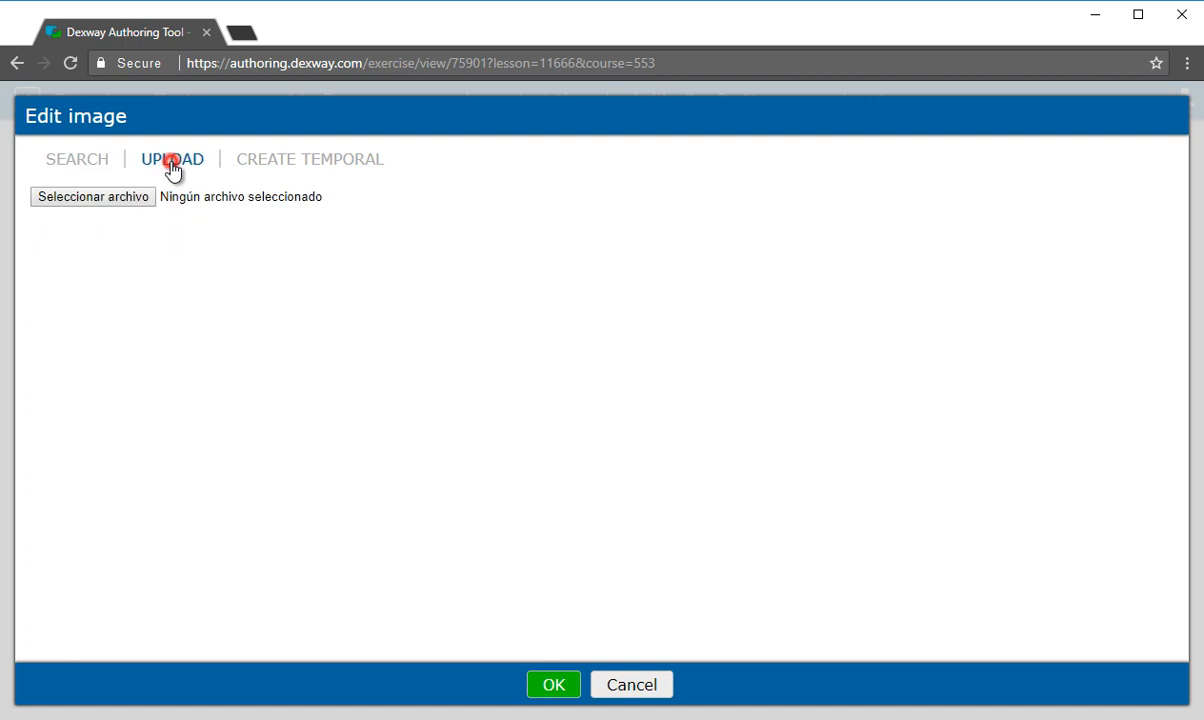
click(131, 196)
click(218, 165)
click(756, 626)
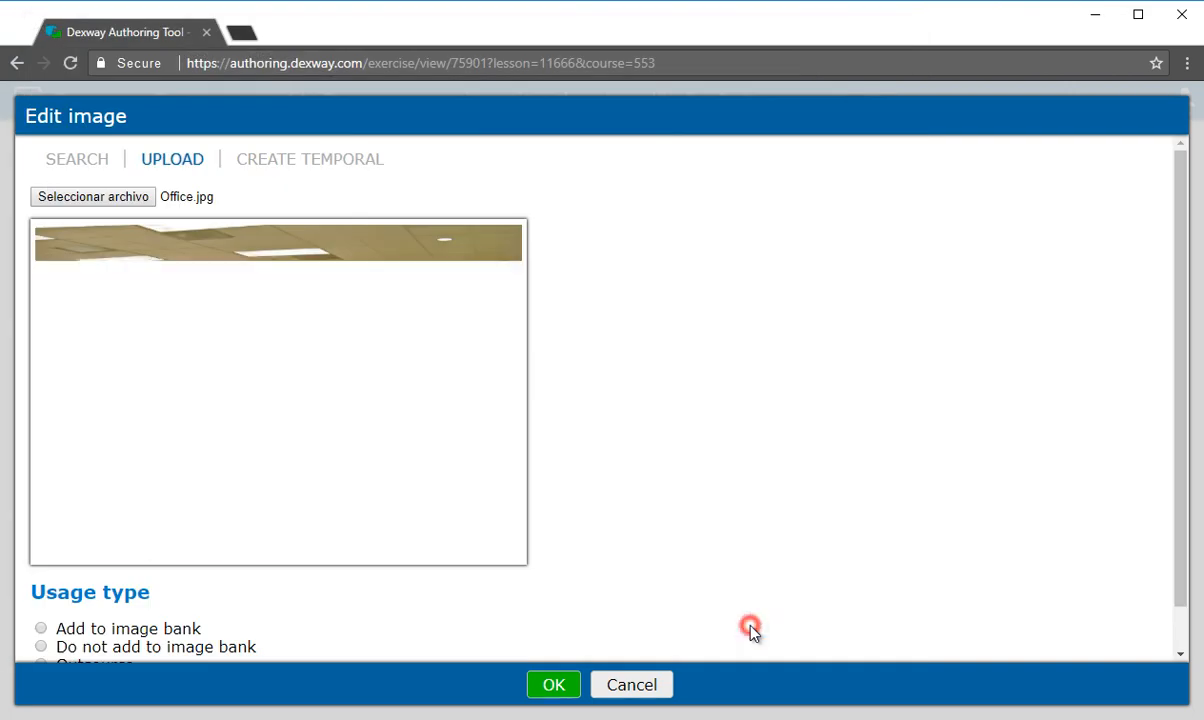
click(41, 647)
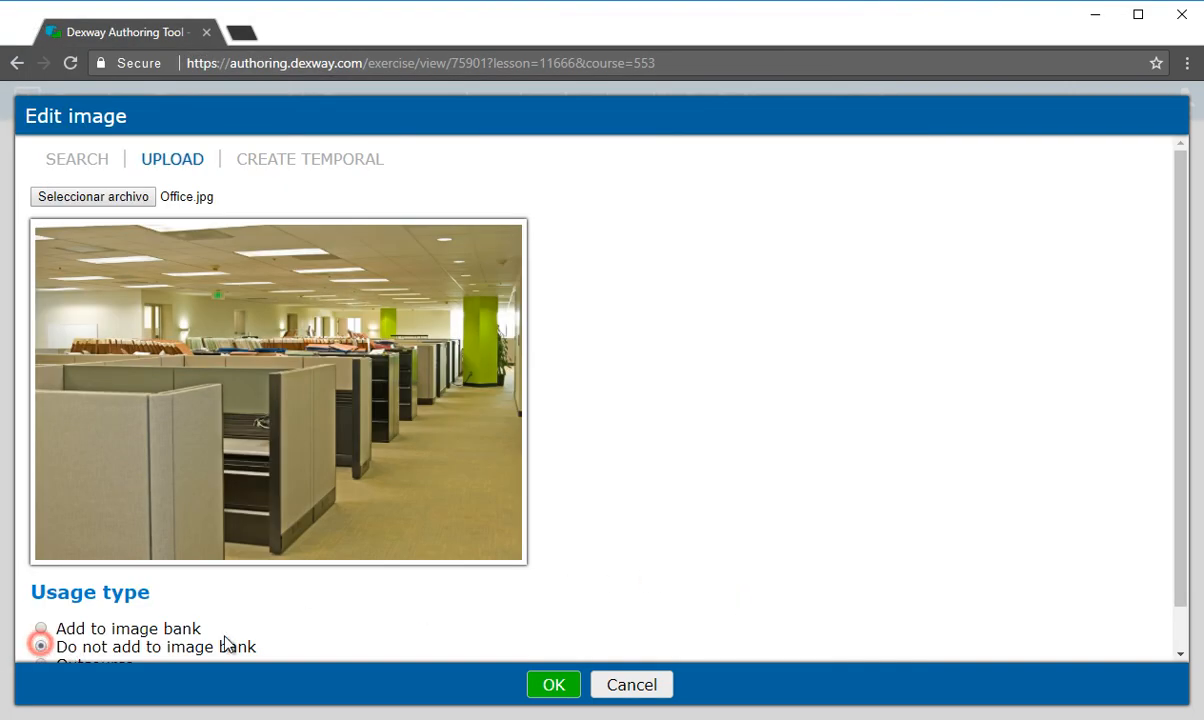
click(553, 686)
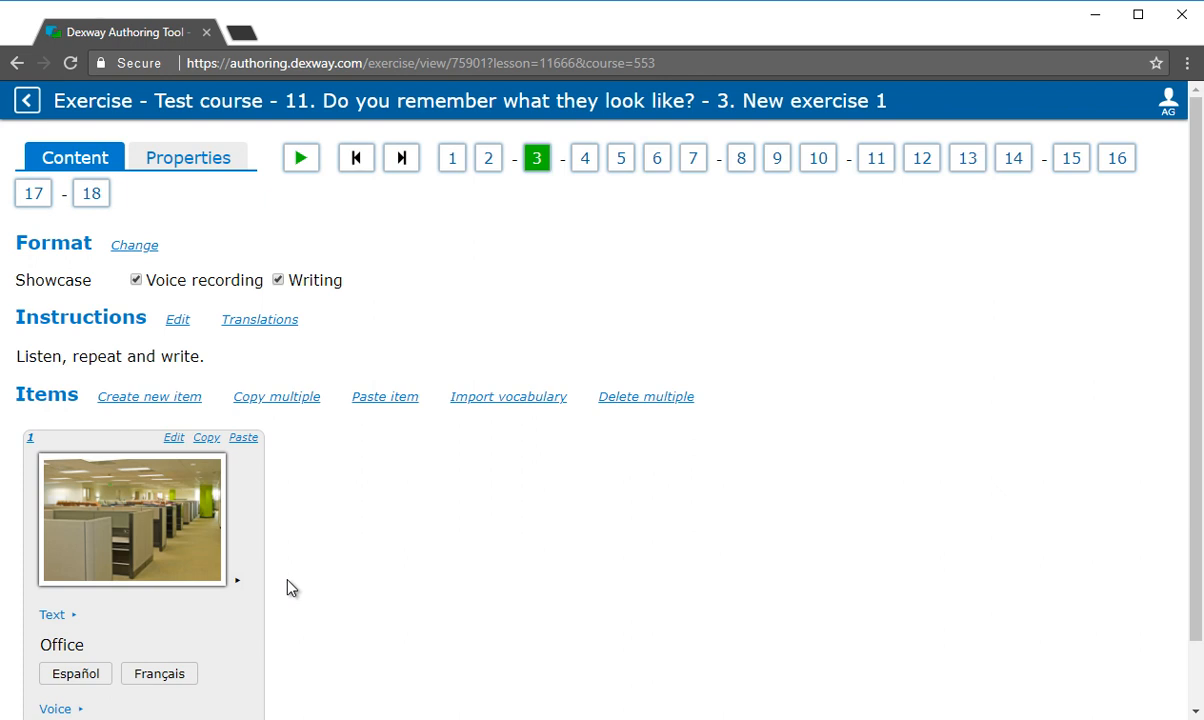
Find existing voices for the Office item, play the exact "Office" recording (3302, British) and assign it as the item's voice
click(175, 440)
click(636, 397)
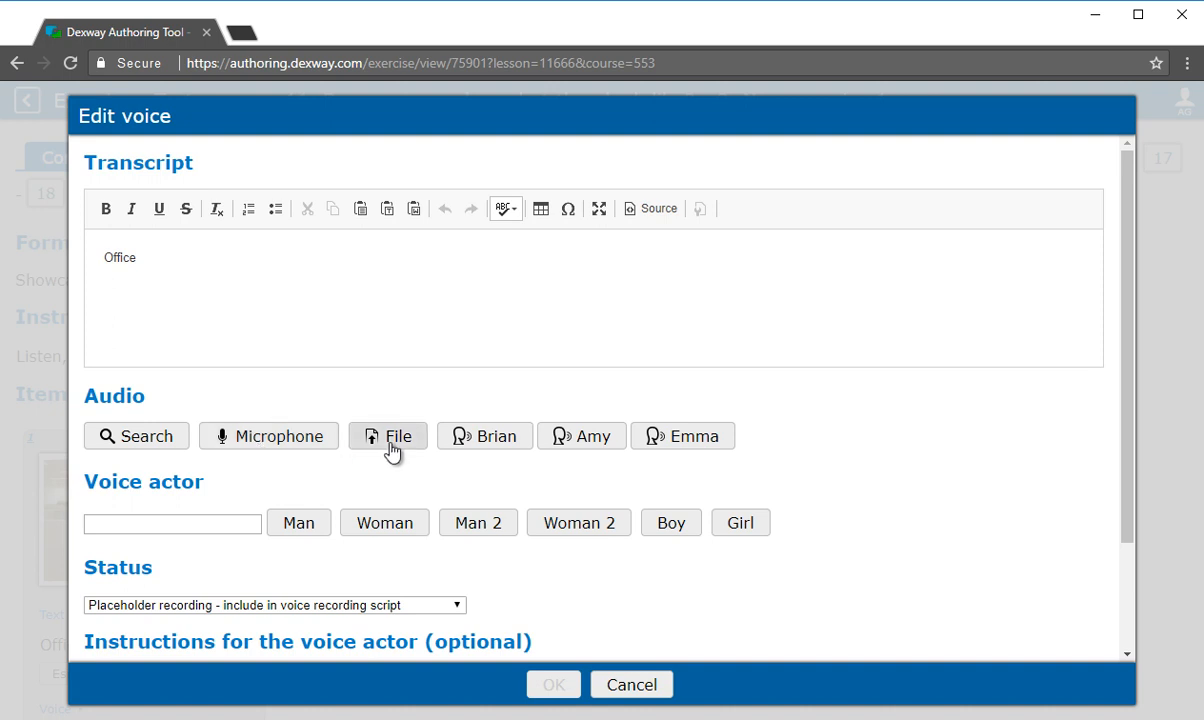
click(140, 452)
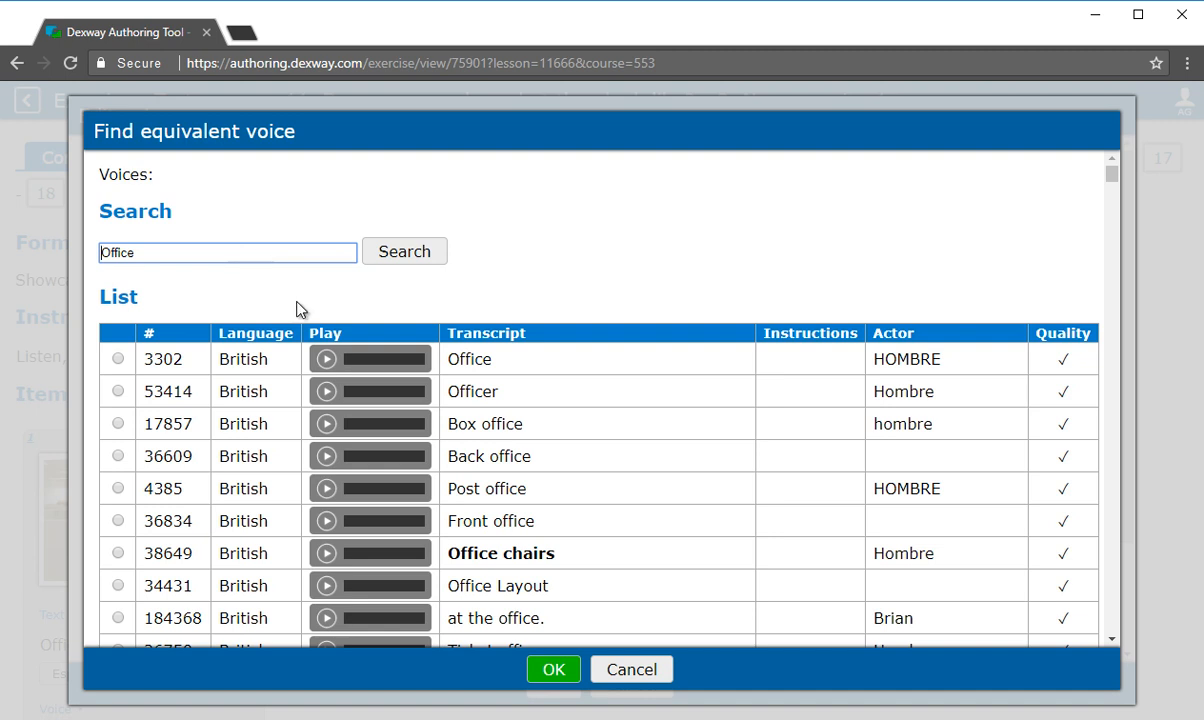
click(326, 361)
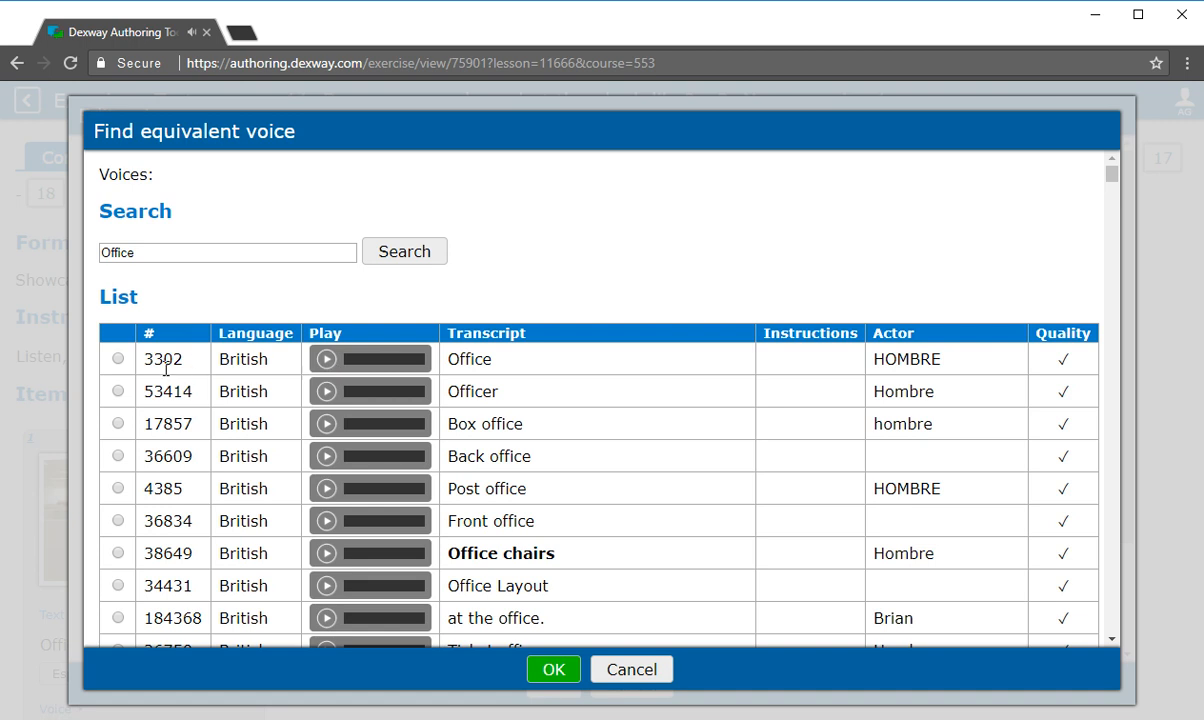
click(118, 362)
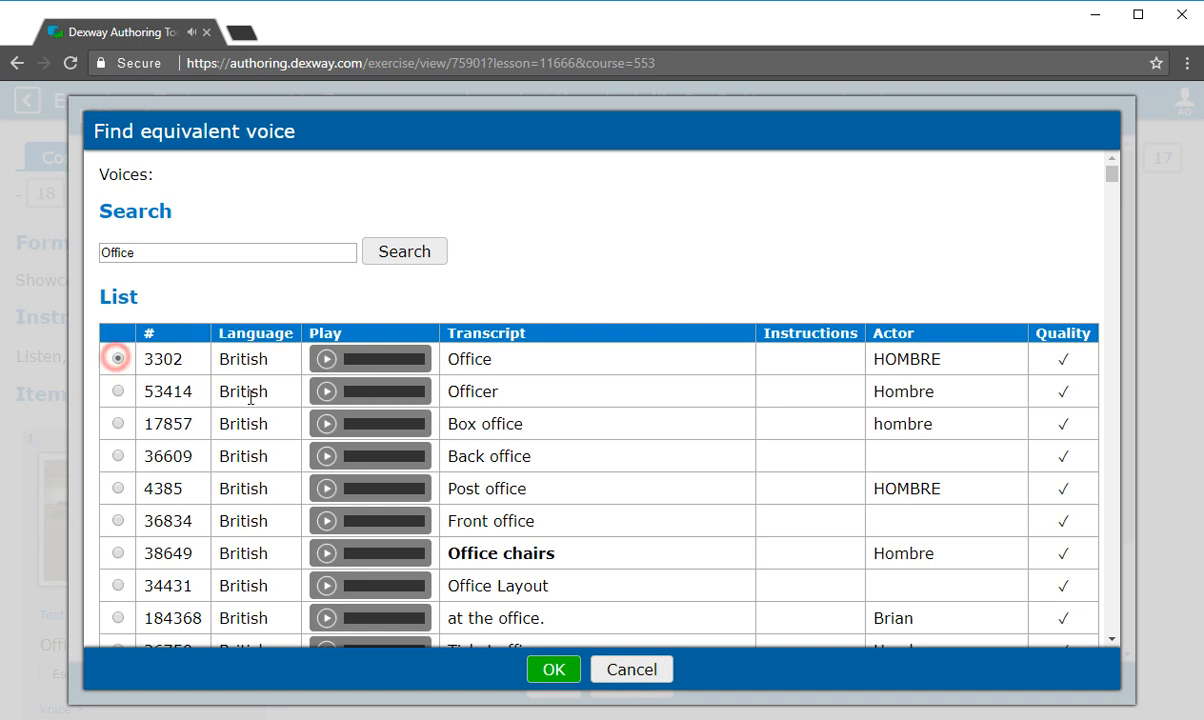
click(553, 670)
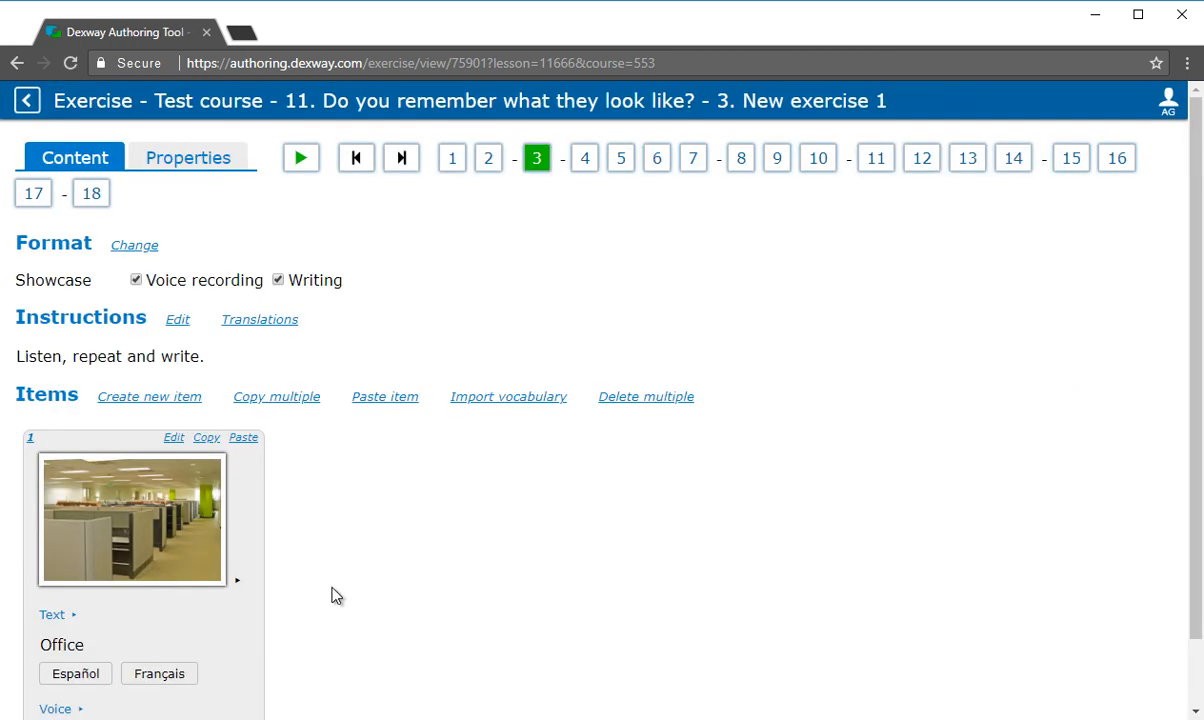
Create a second item in the exercise and set its text to "Table"
click(1197, 694)
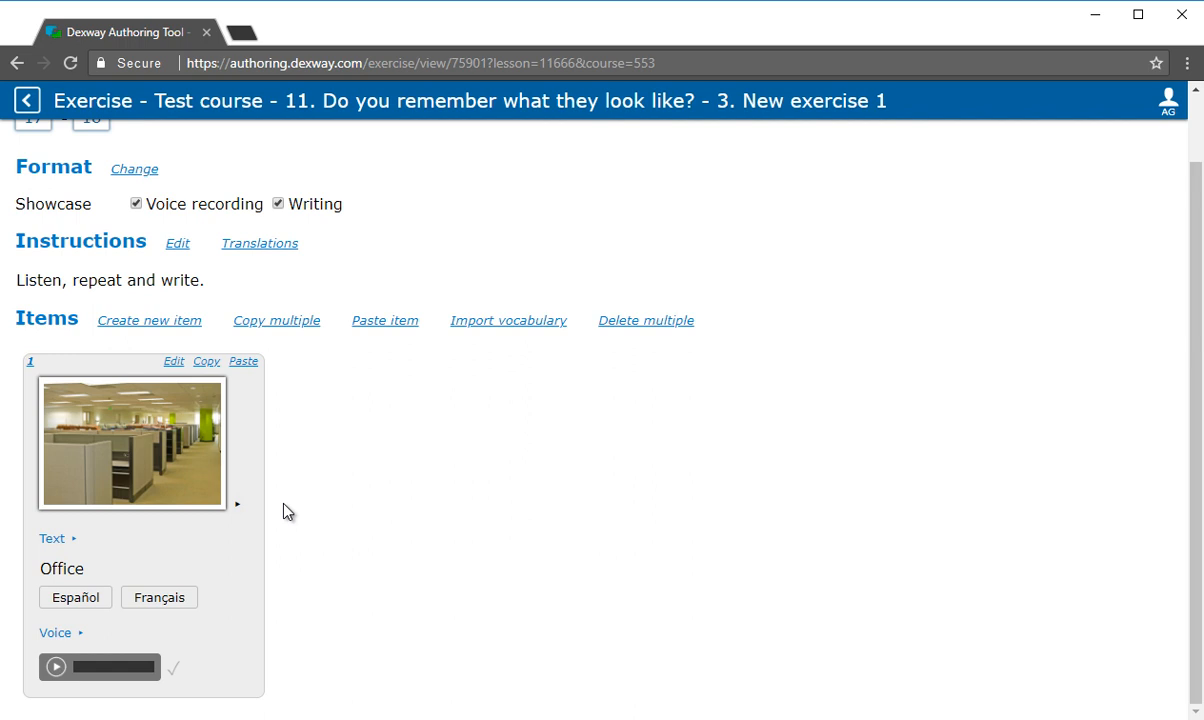
click(165, 330)
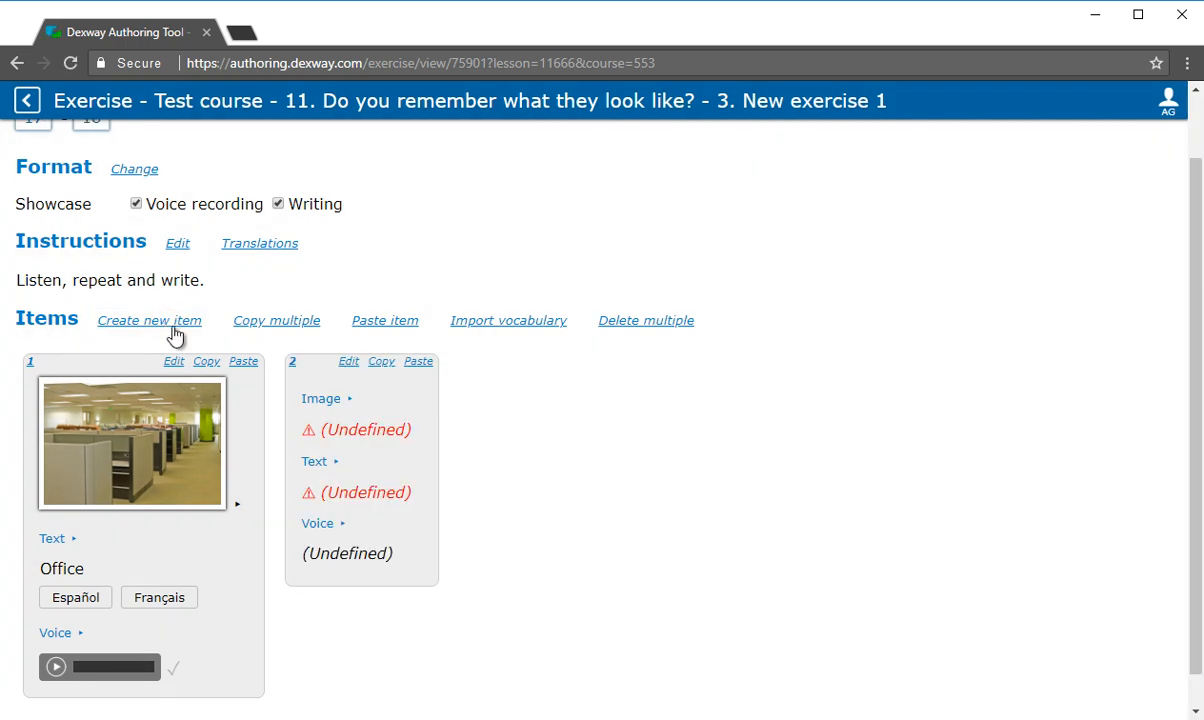
click(344, 492)
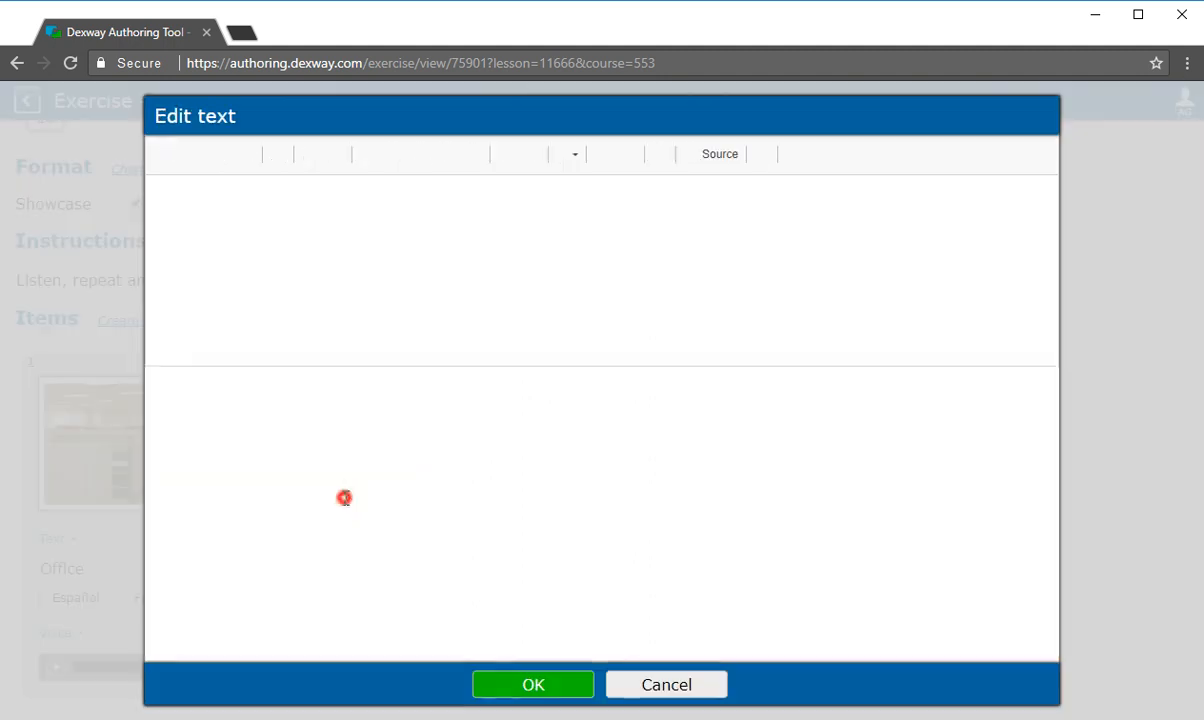
text(Ta)
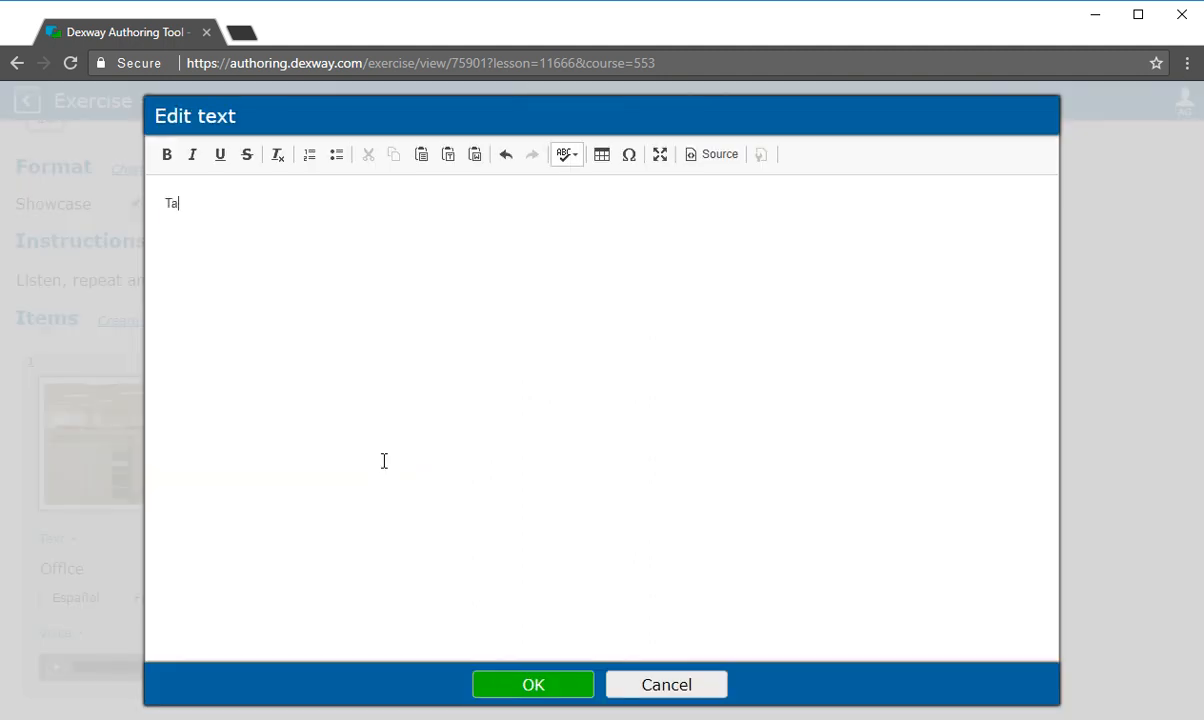
text(ble)
click(505, 688)
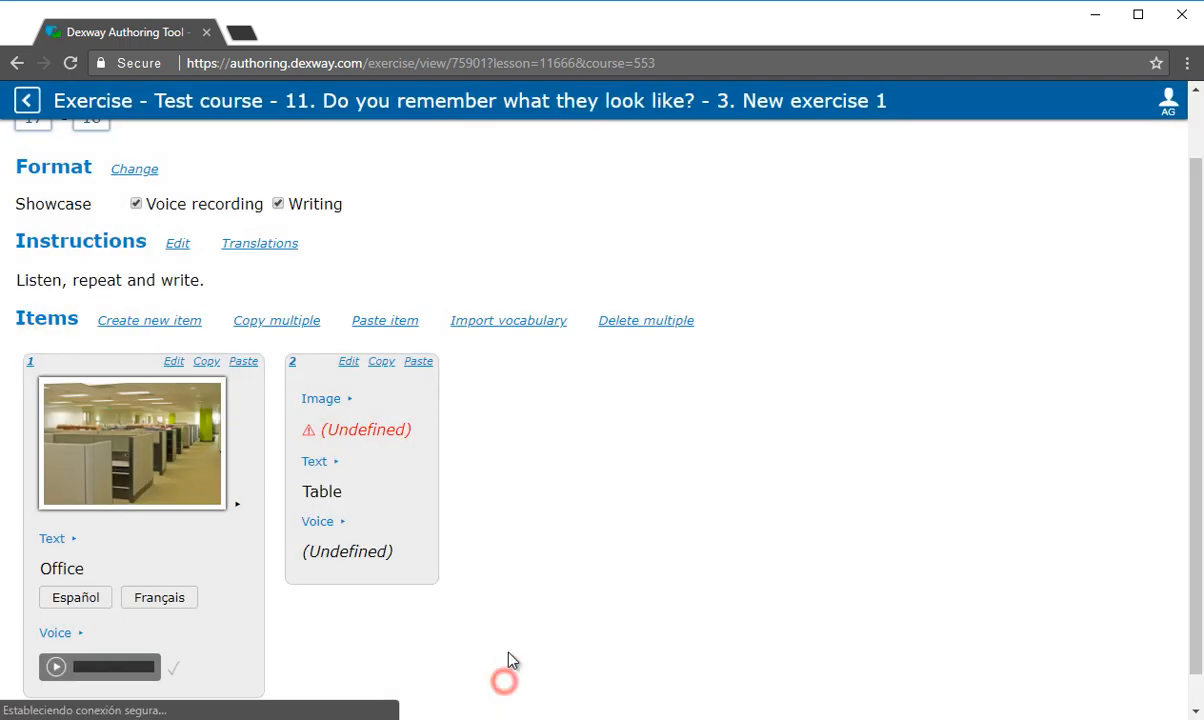
Search the image bank for "table" and assign the picture of the red-topped table to the Table item
click(366, 427)
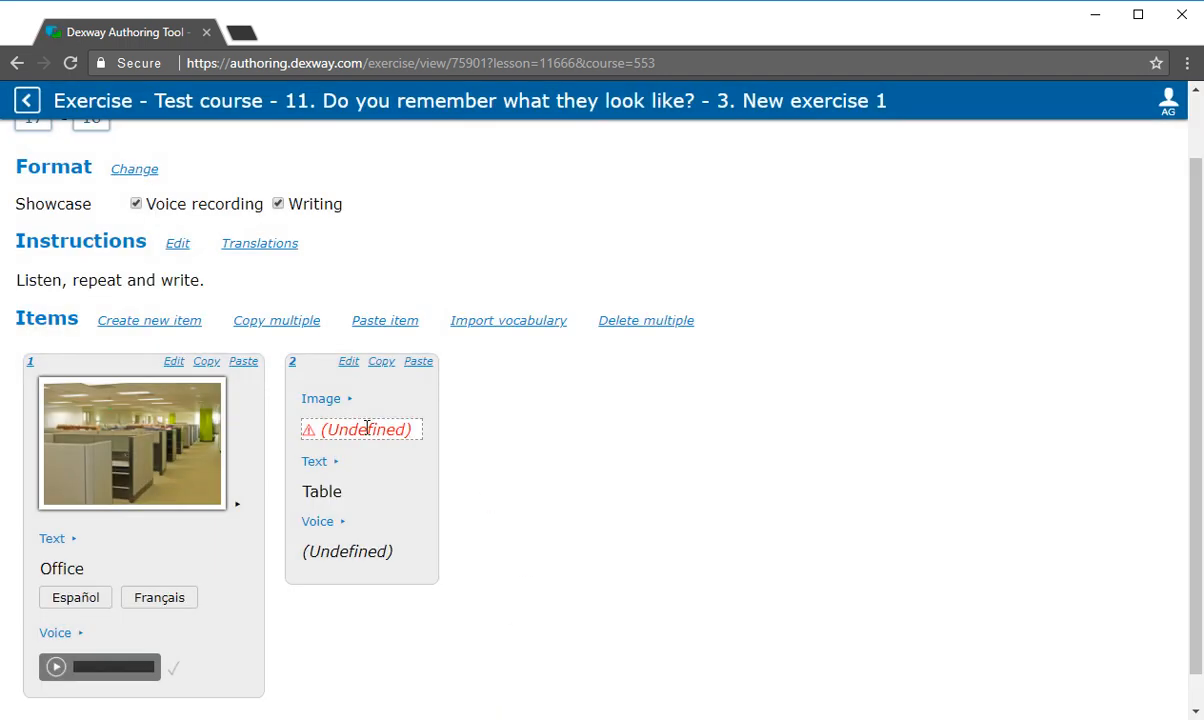
click(366, 427)
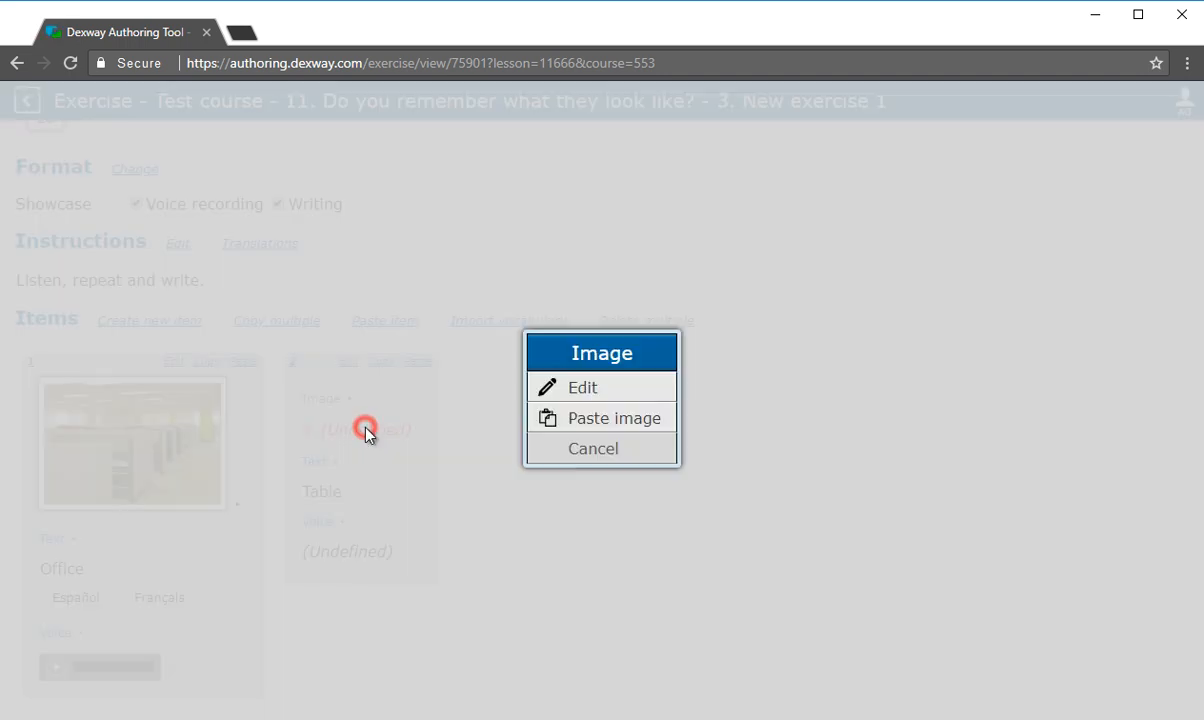
click(580, 396)
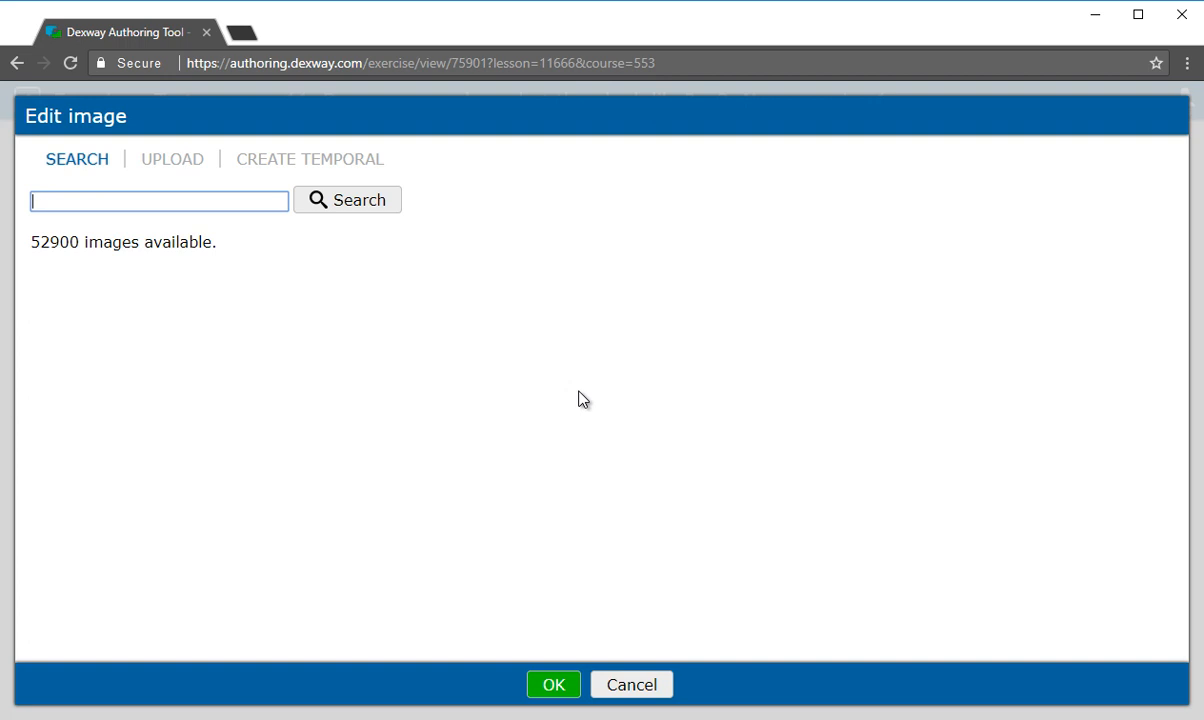
text(table)
click(360, 207)
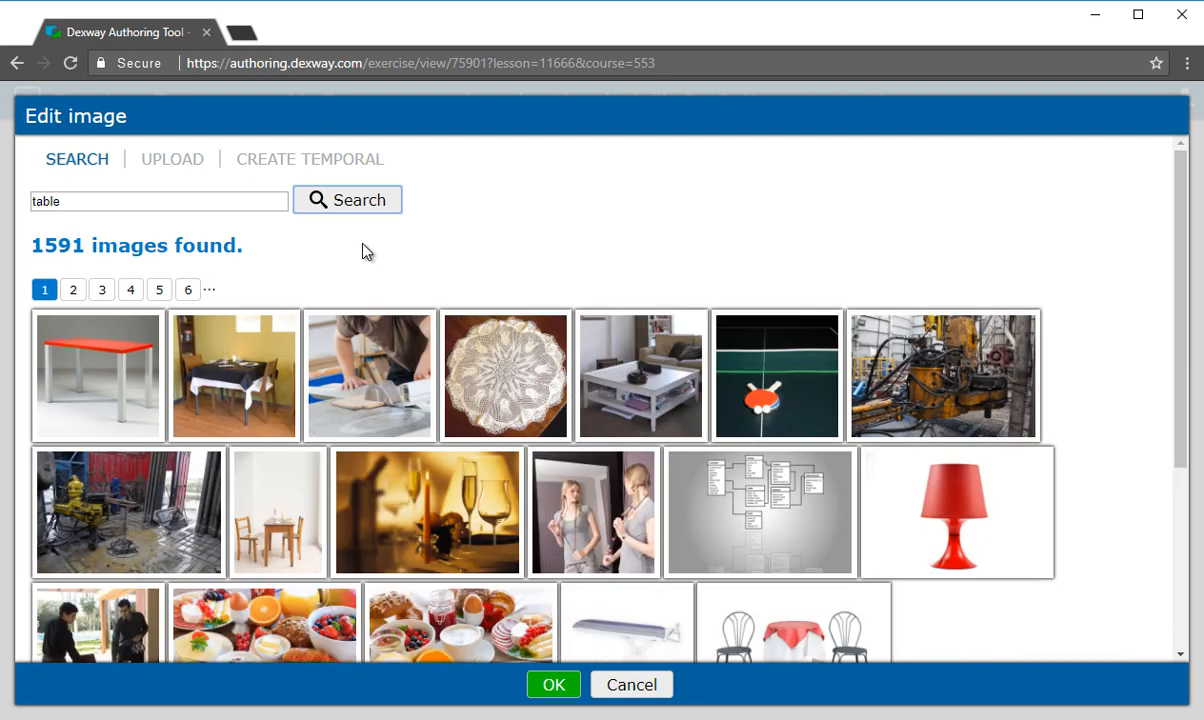
click(114, 390)
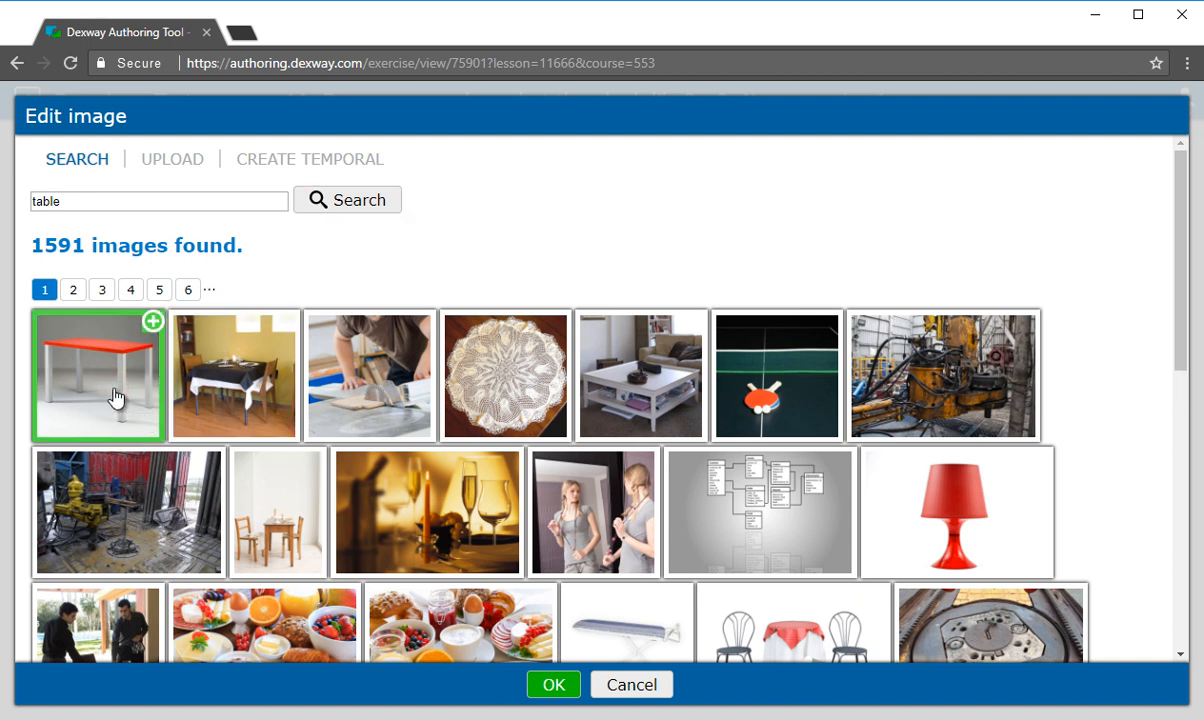
click(556, 684)
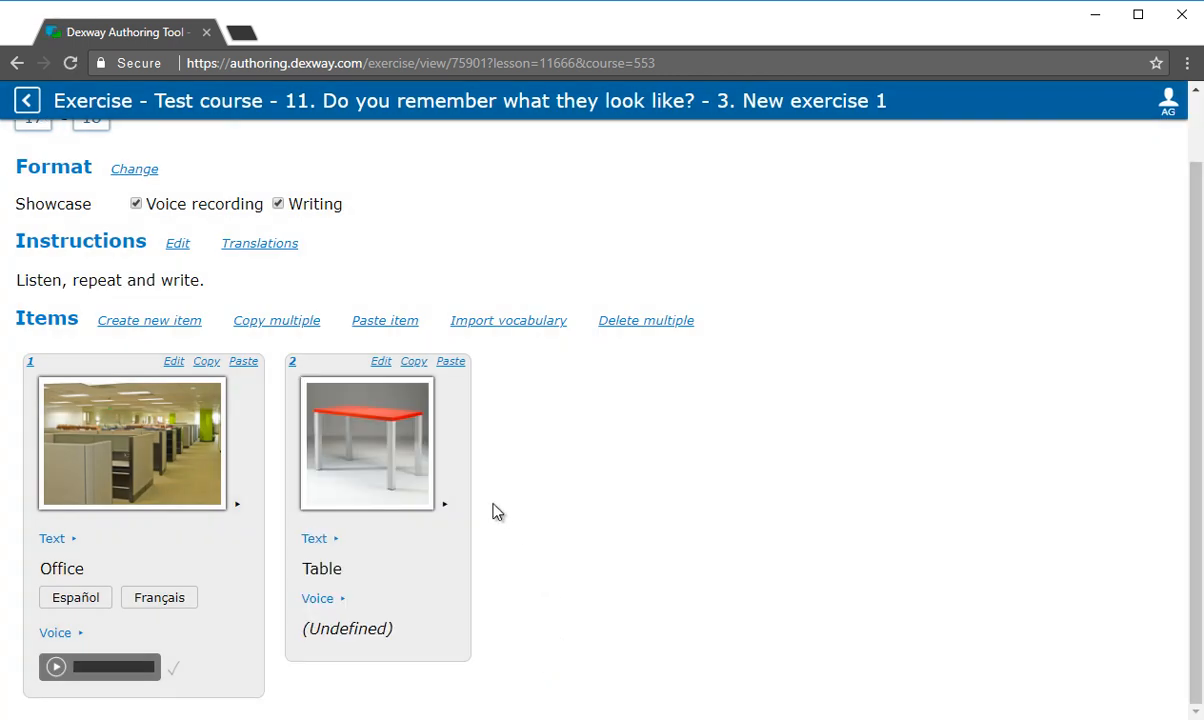
Try the Brian synthetic voice for the Table item, replace it with the Amy voice and save the audio
click(368, 630)
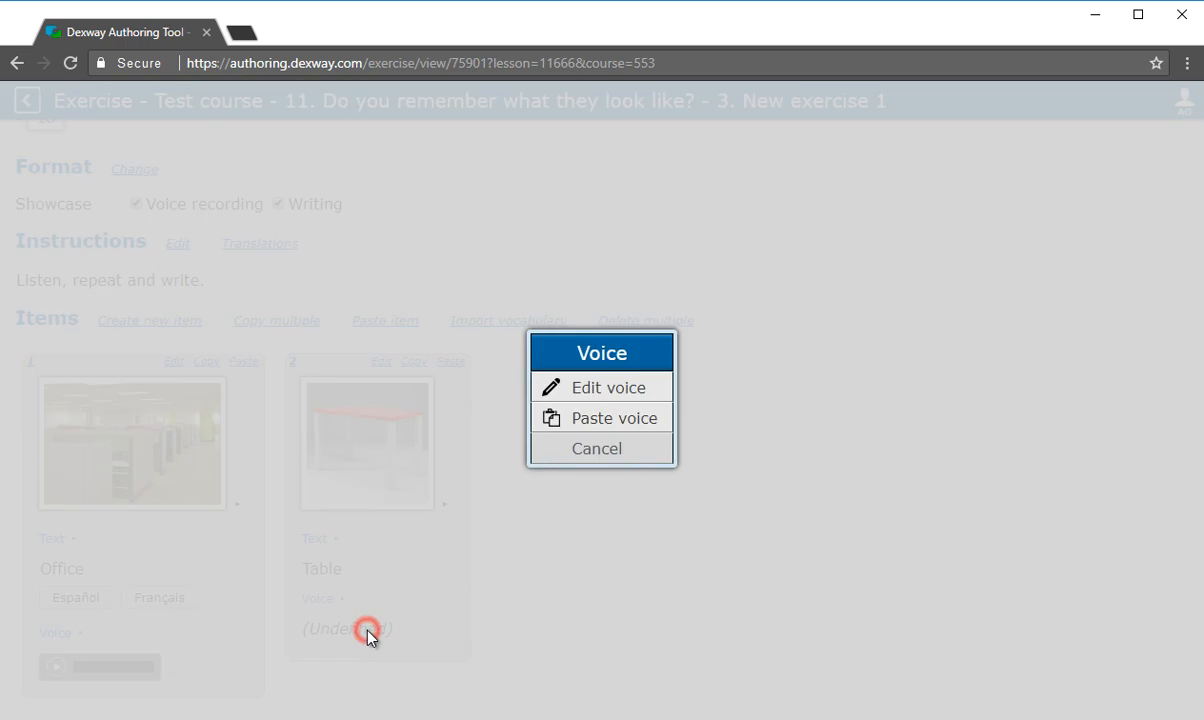
click(614, 391)
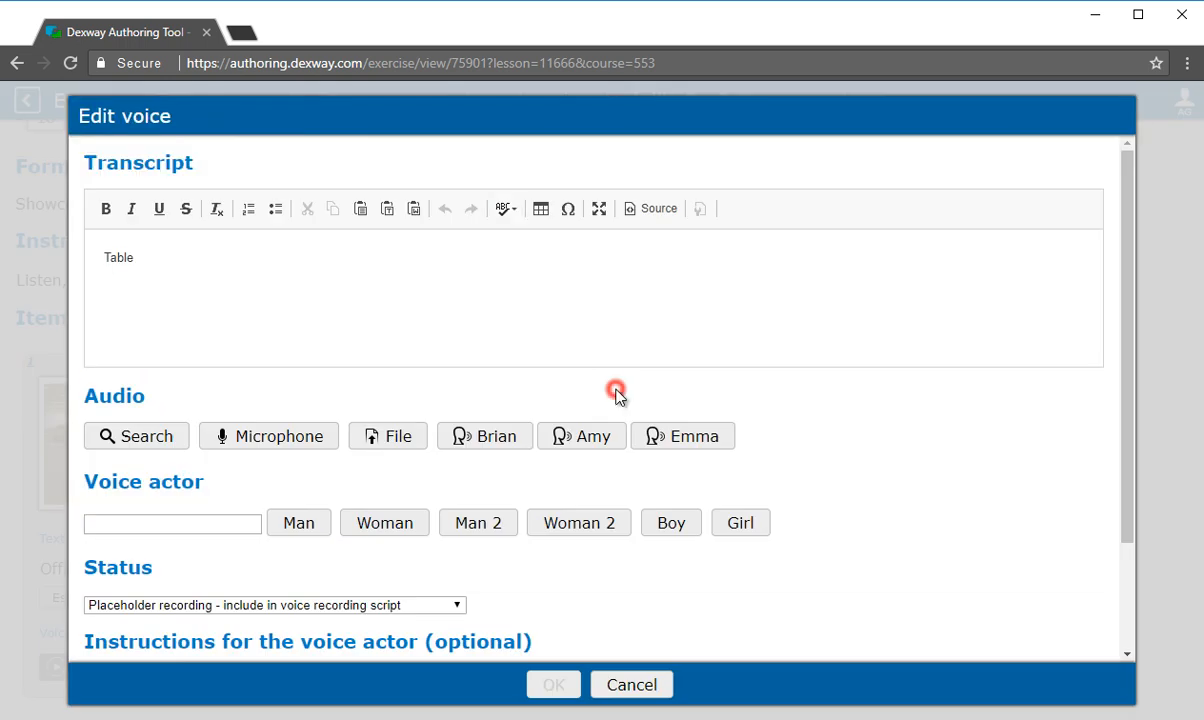
click(514, 440)
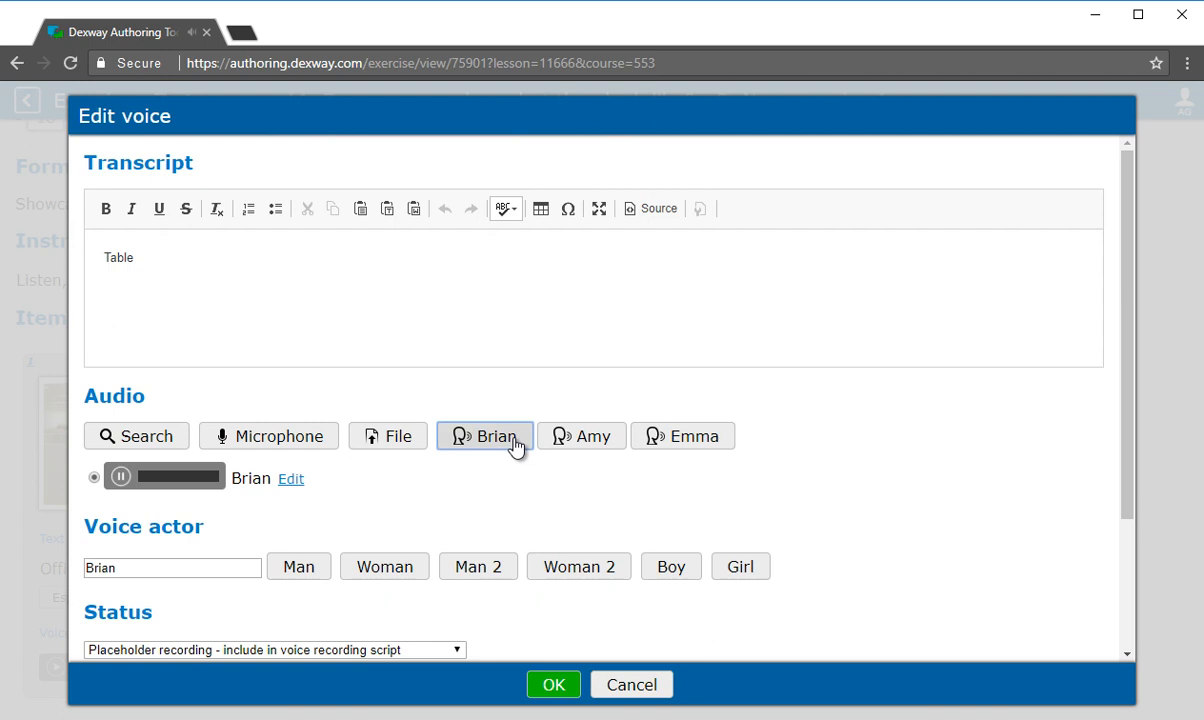
click(567, 444)
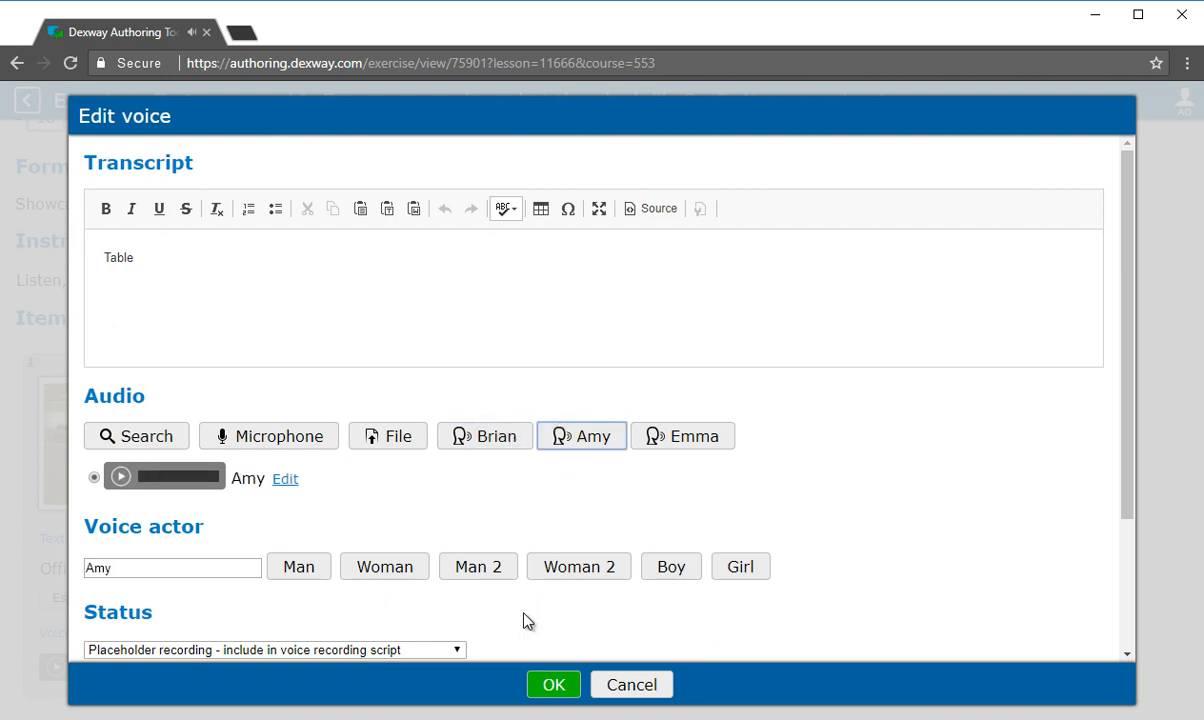
click(556, 687)
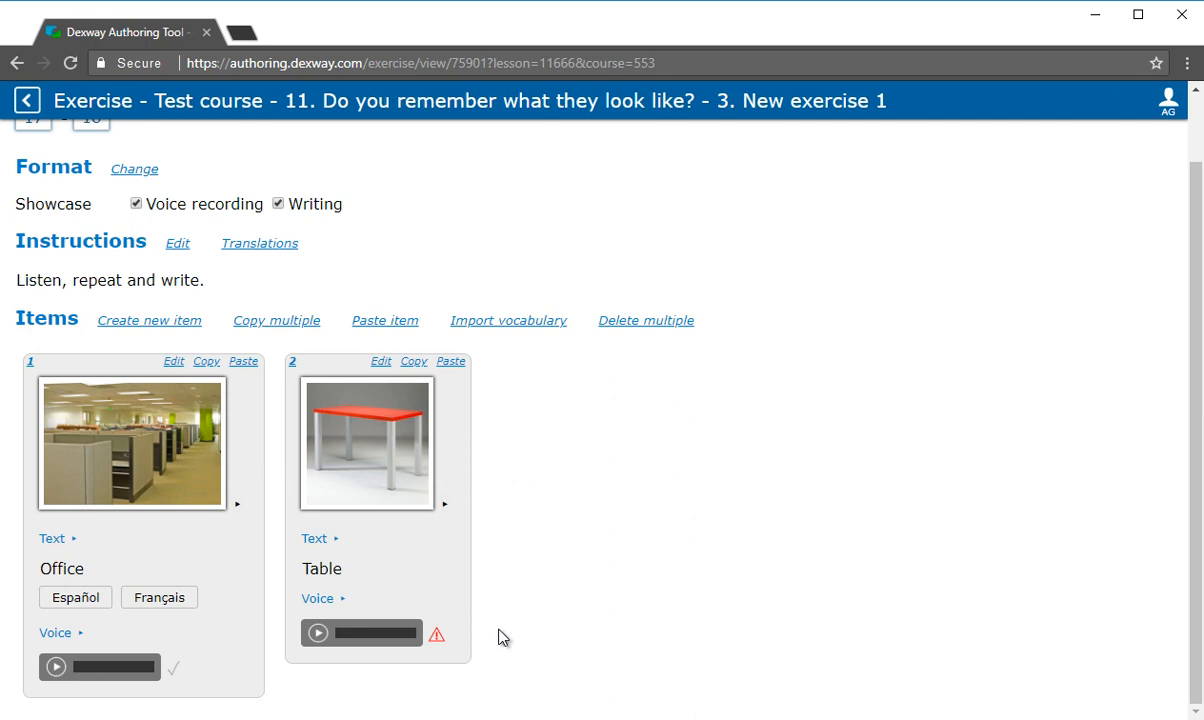
Search the vocabulary for "company" and import the first COMPANY entry as a term into the exercise
click(514, 333)
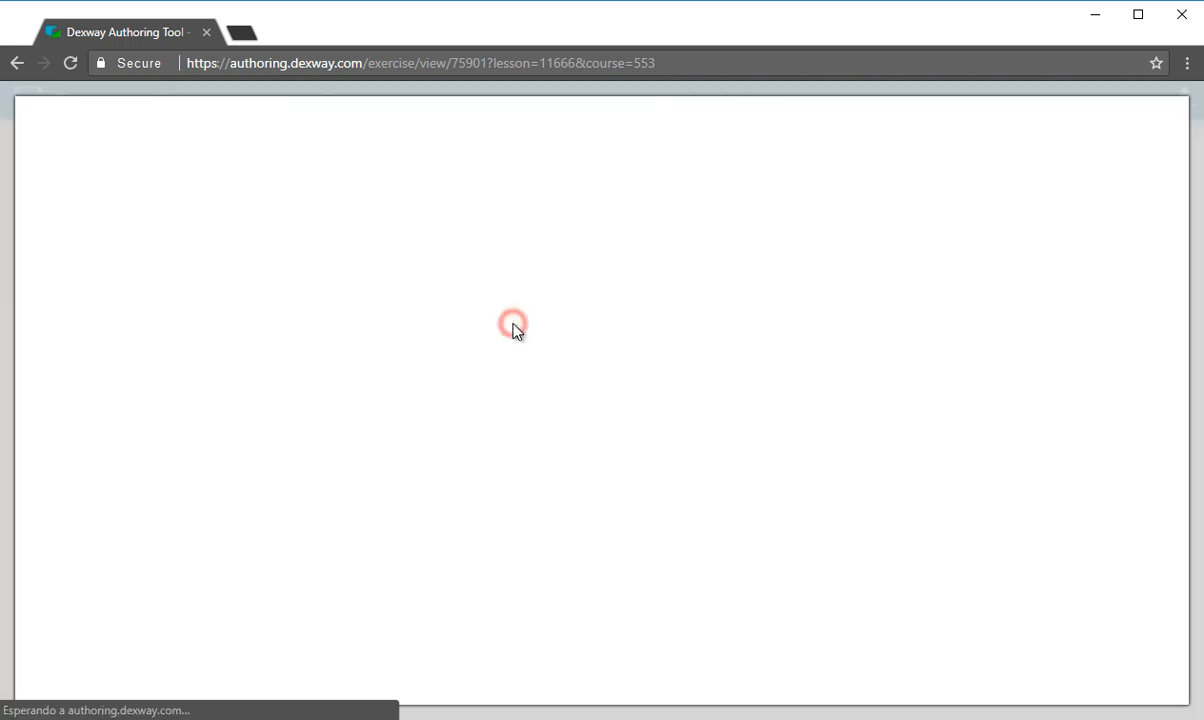
text(company)
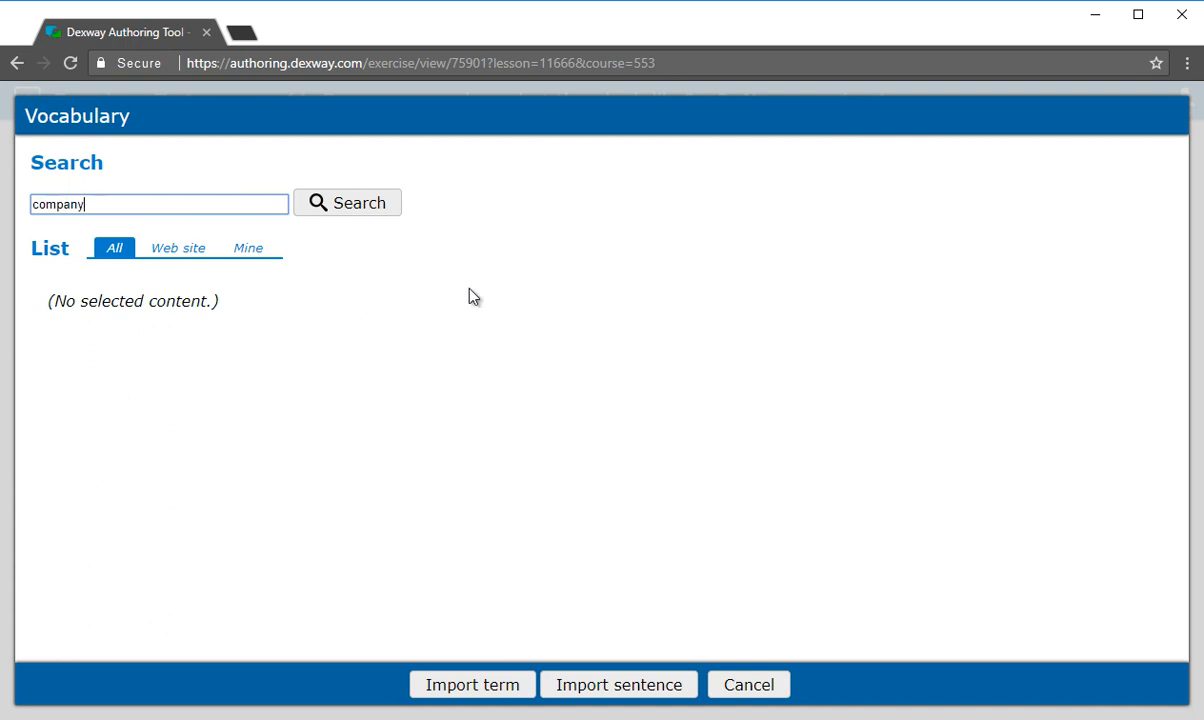
click(381, 206)
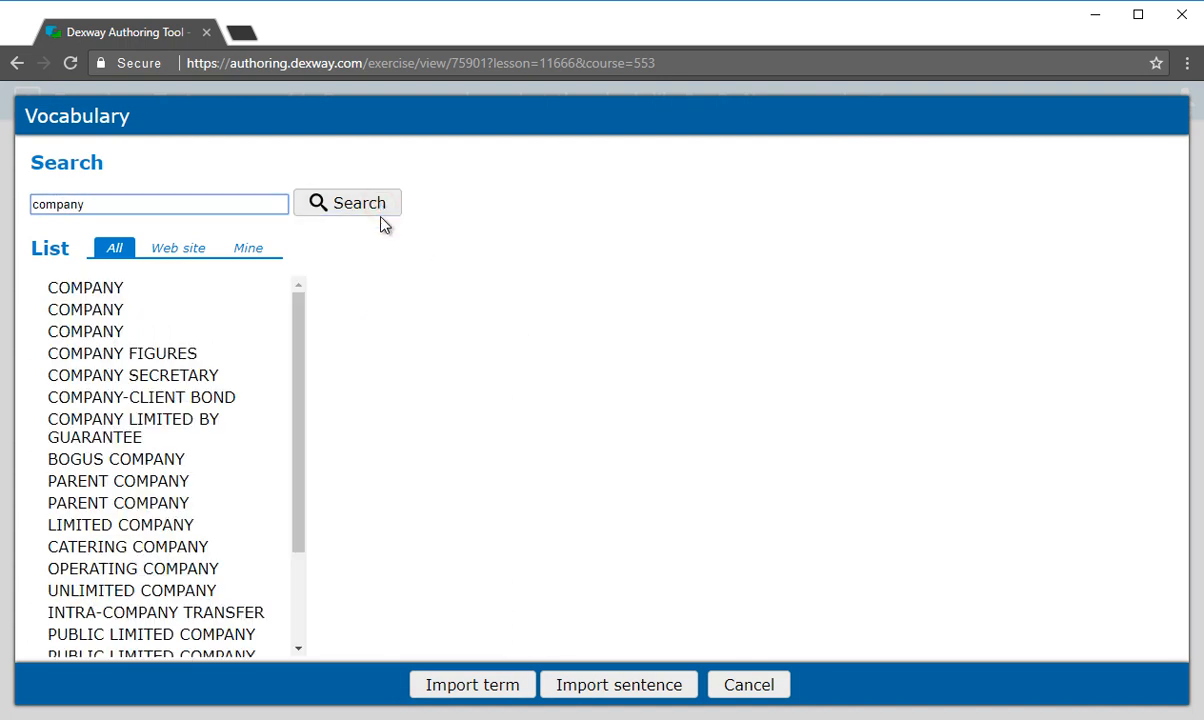
click(128, 293)
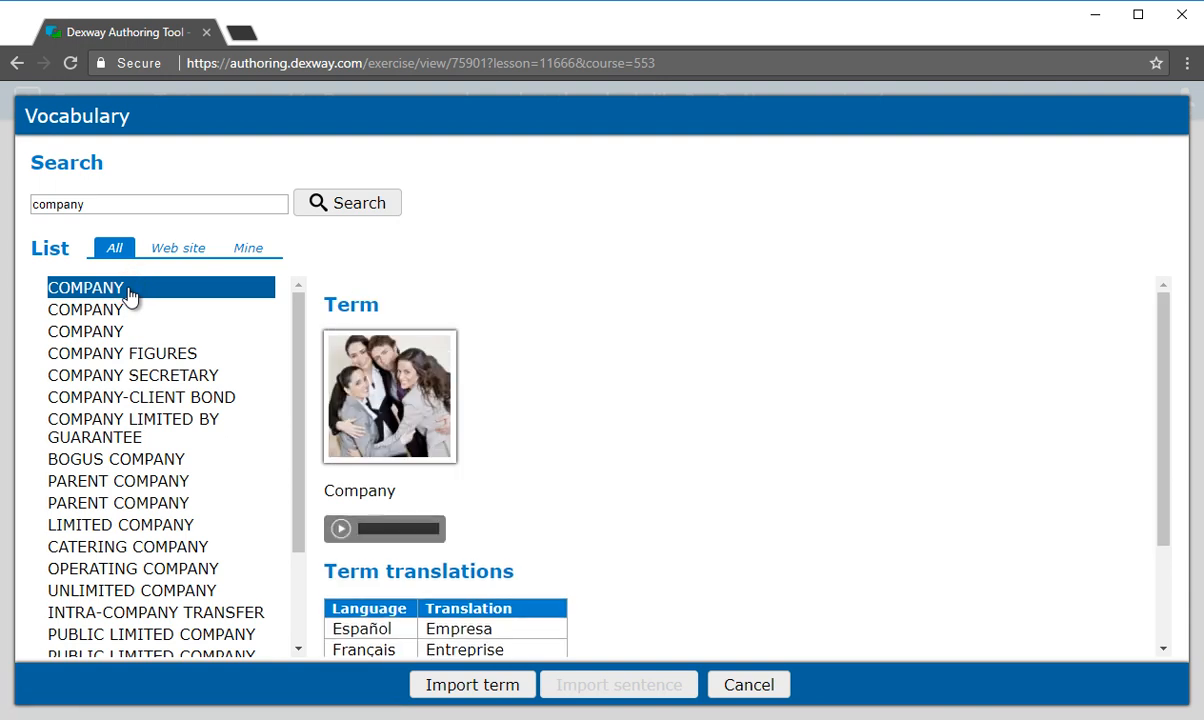
click(492, 688)
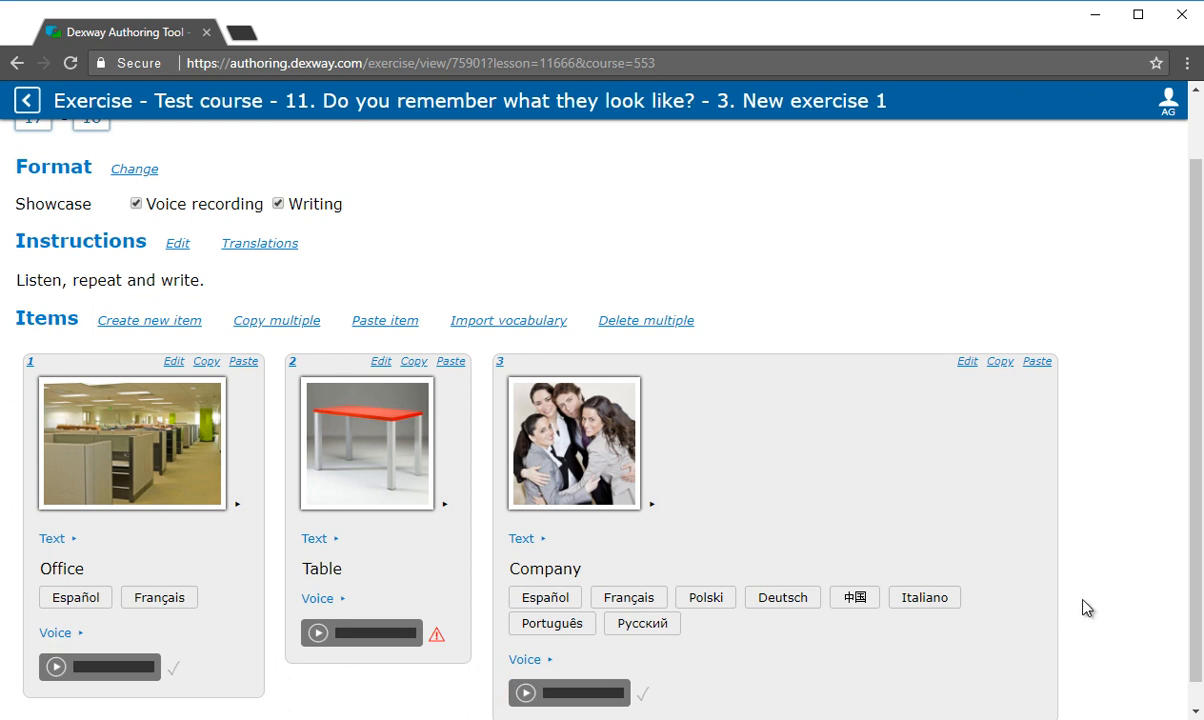
Search the vocabulary for "staff" and import the first STAFF entry as a term into the exercise
click(512, 325)
text(staff)
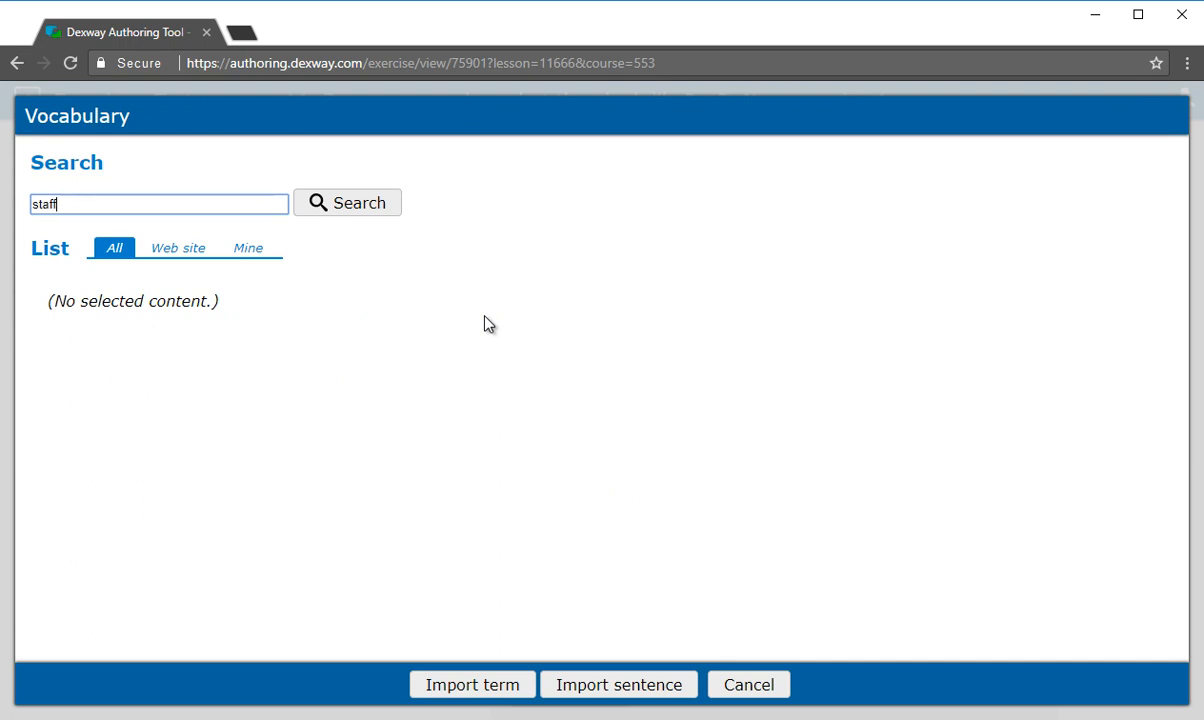
click(377, 216)
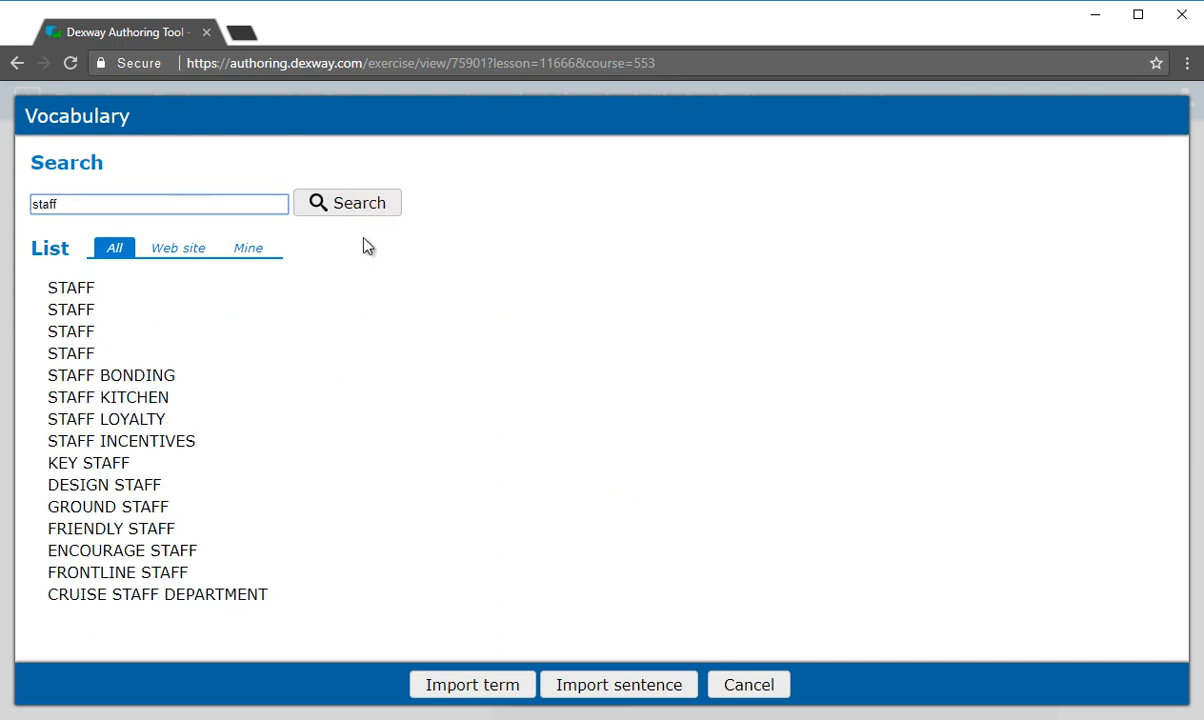
click(80, 289)
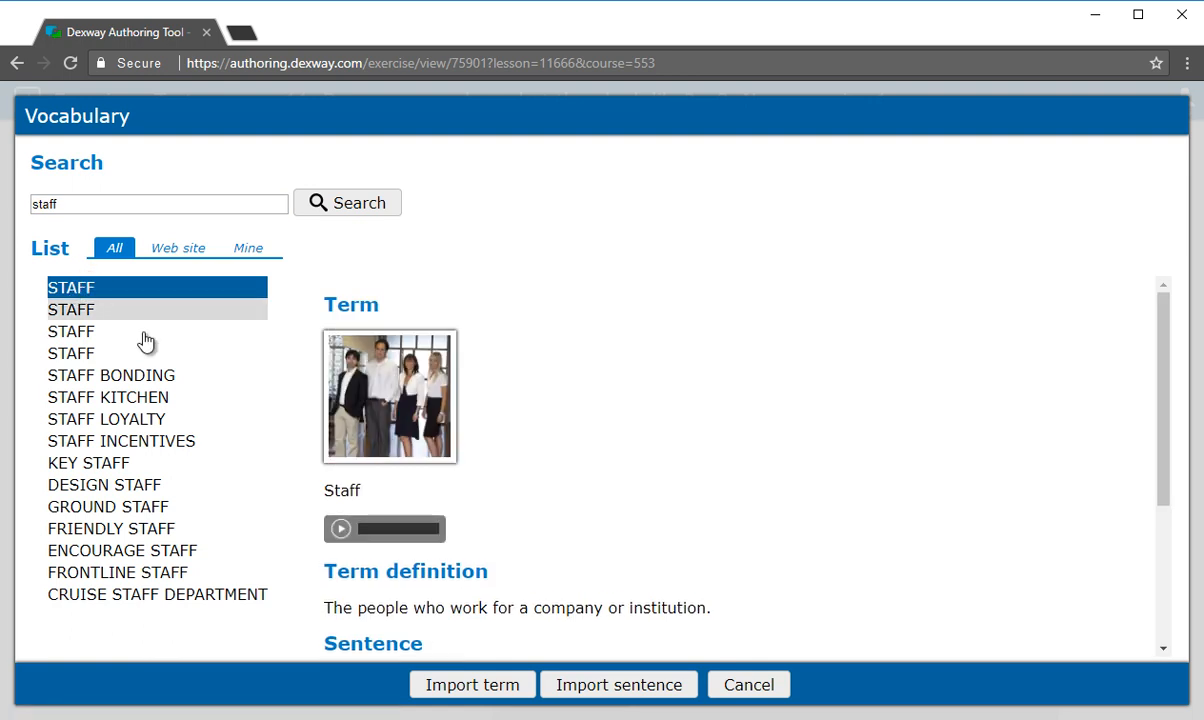
click(458, 684)
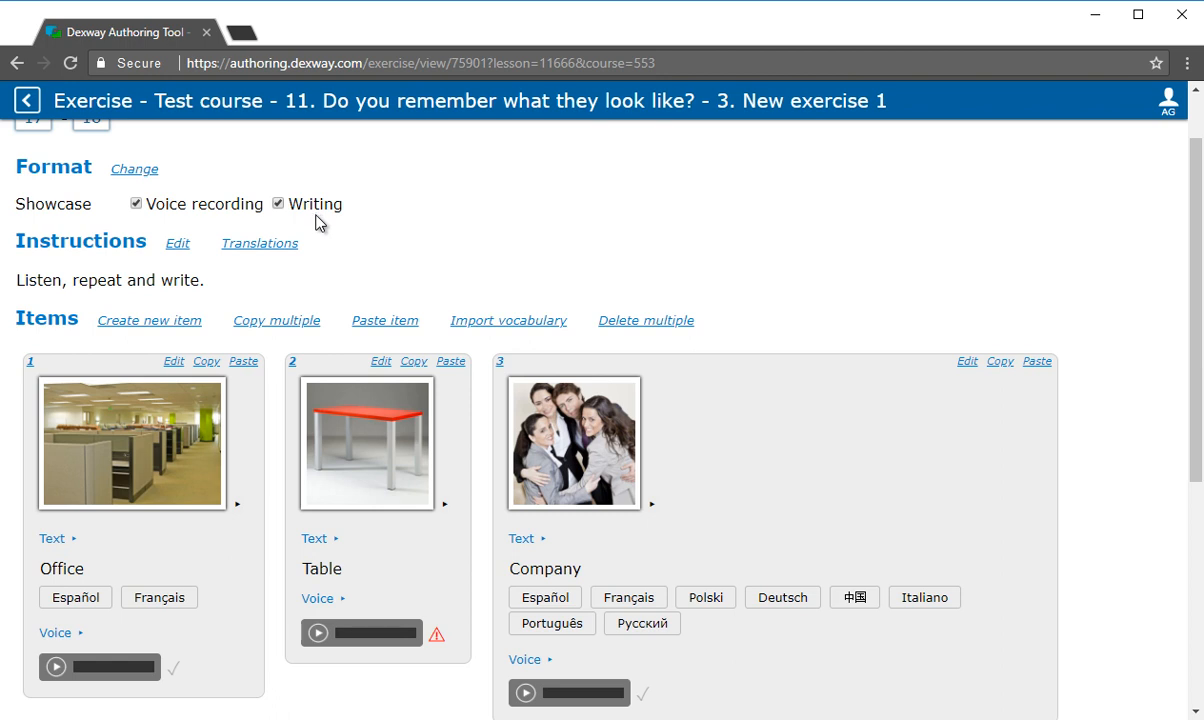
Preview the exercise and practise the Office item by recording its pronunciation and writing "office"
click(1197, 117)
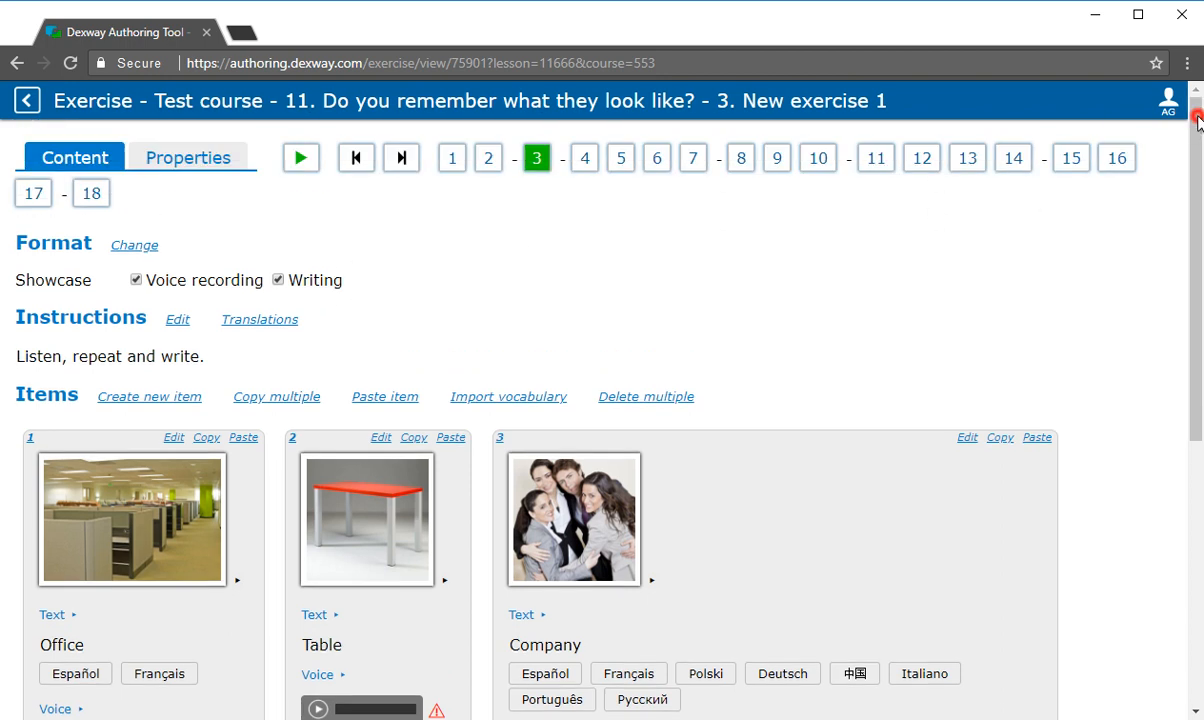
click(301, 162)
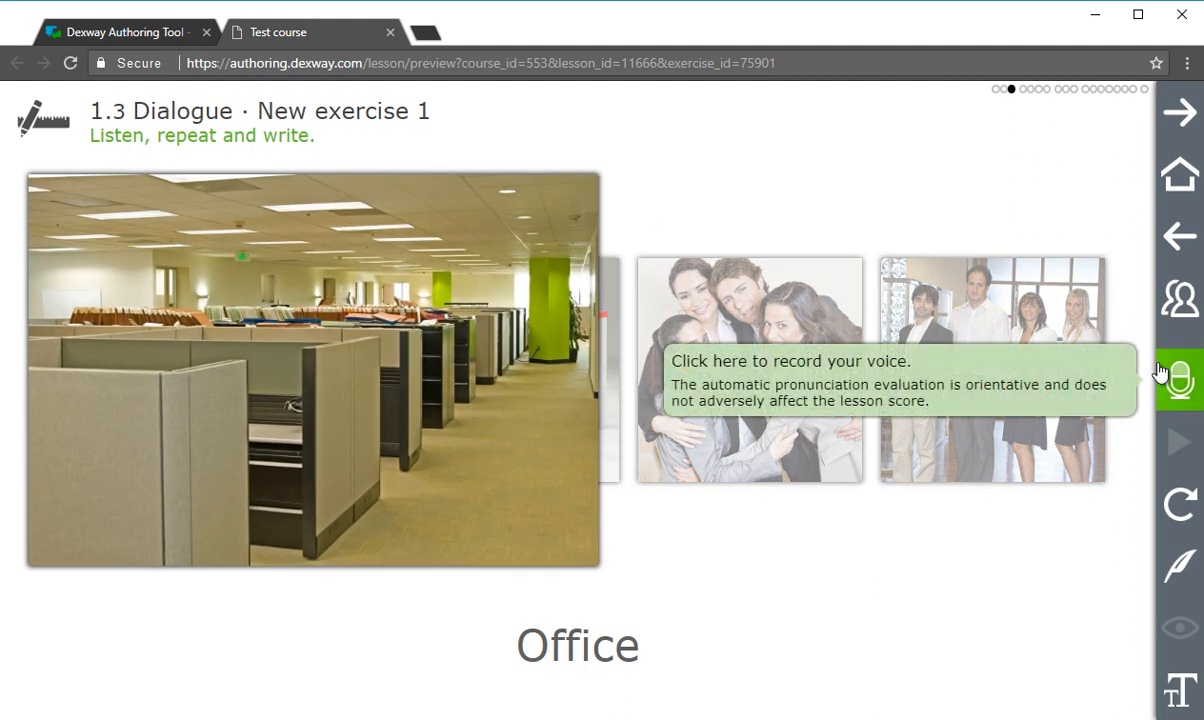
click(1181, 385)
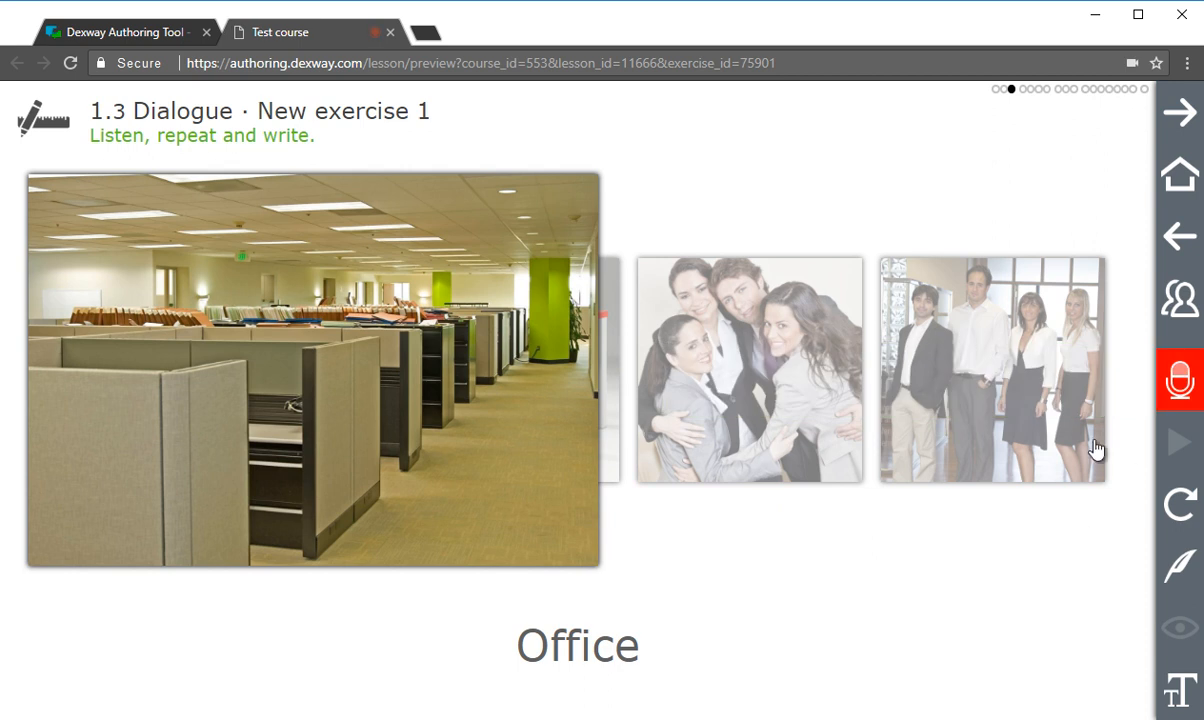
click(1176, 392)
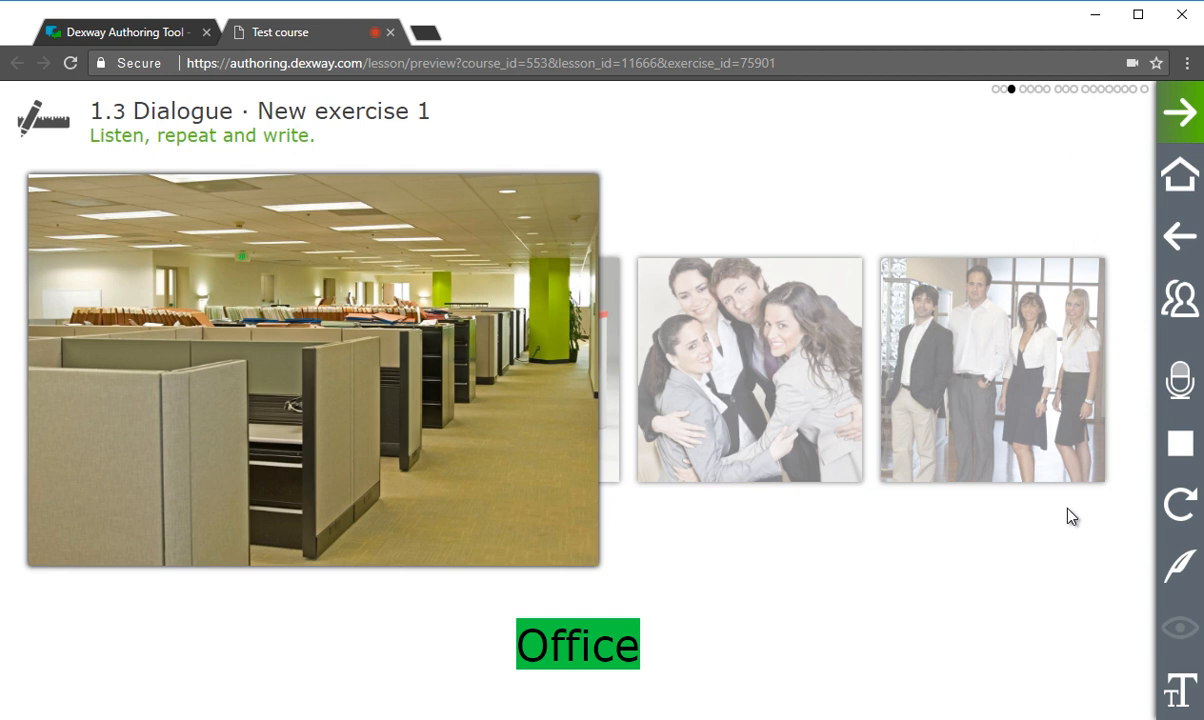
click(1178, 572)
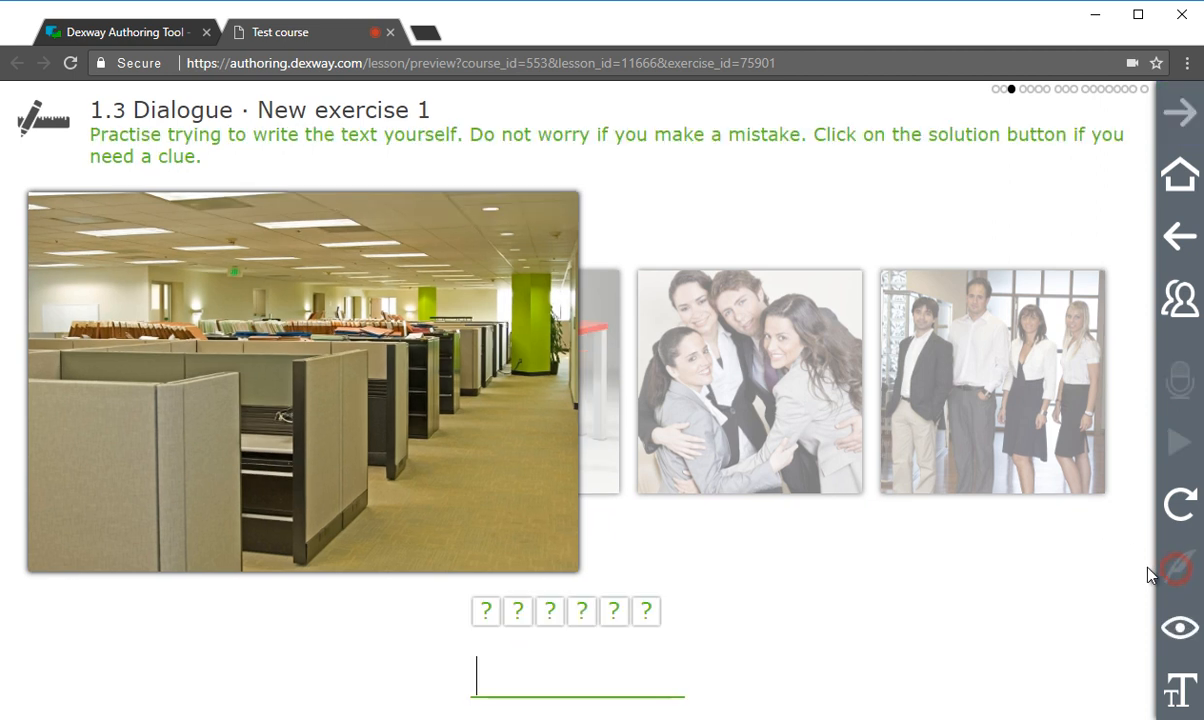
text(office)
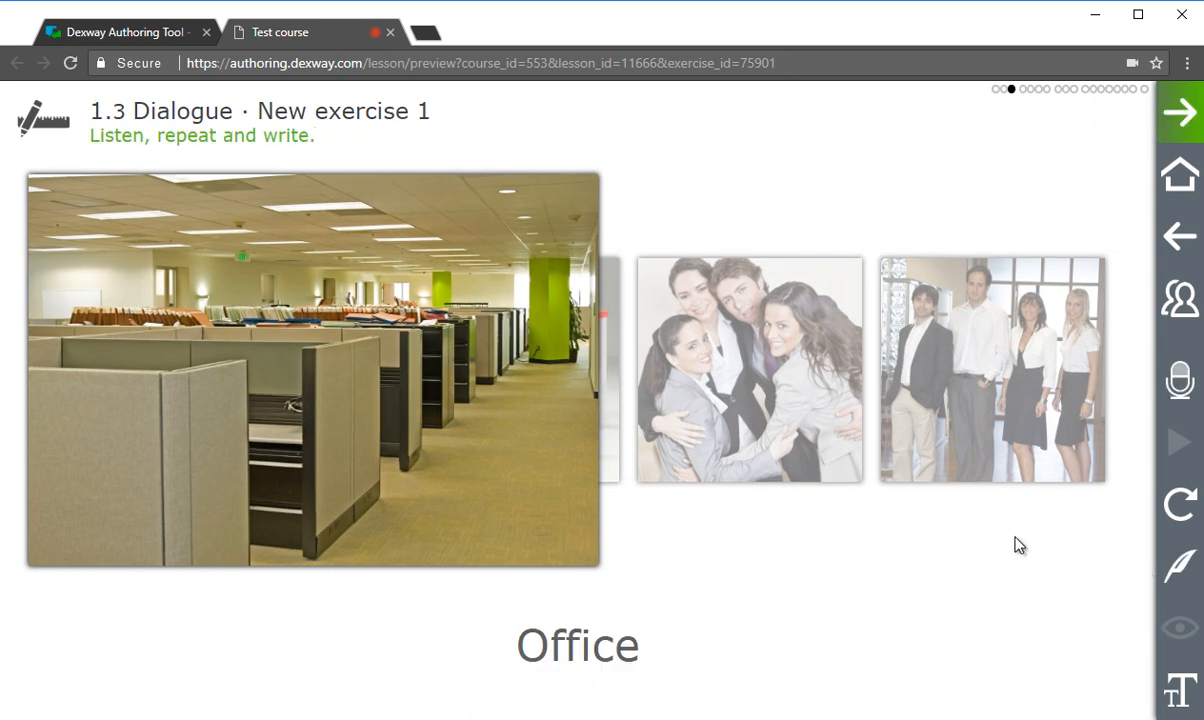
Advance the preview past the Table item to the Company item and close the preview
click(1178, 115)
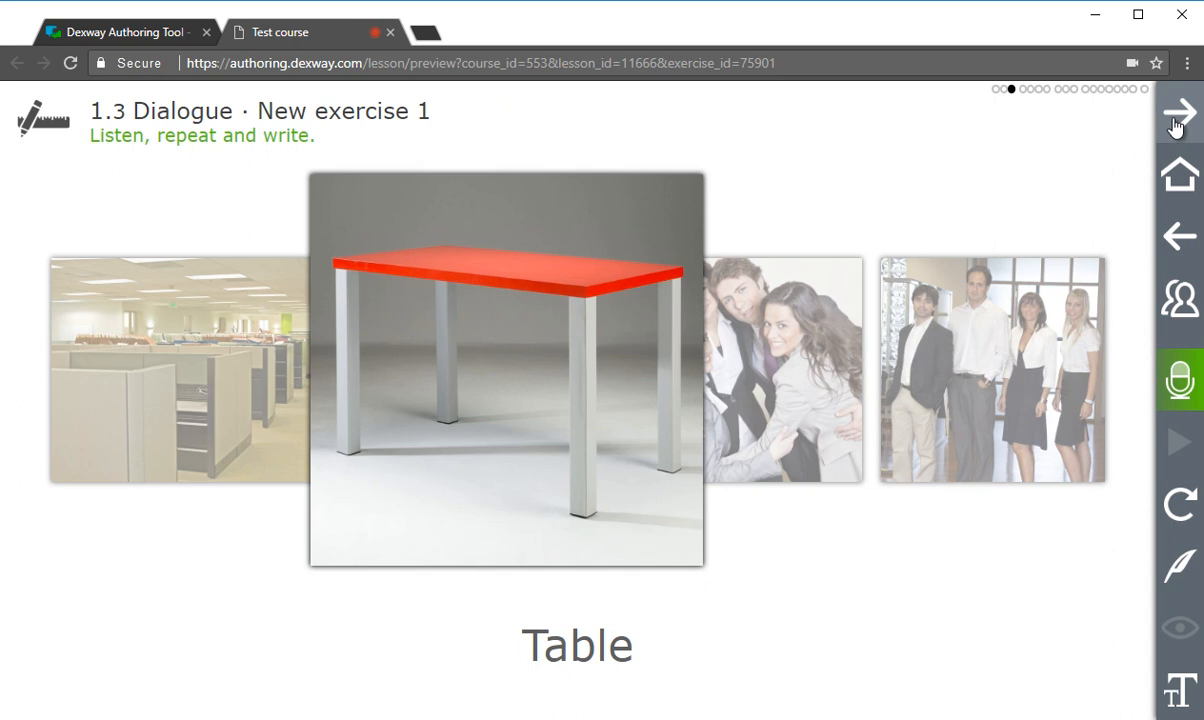
click(1178, 118)
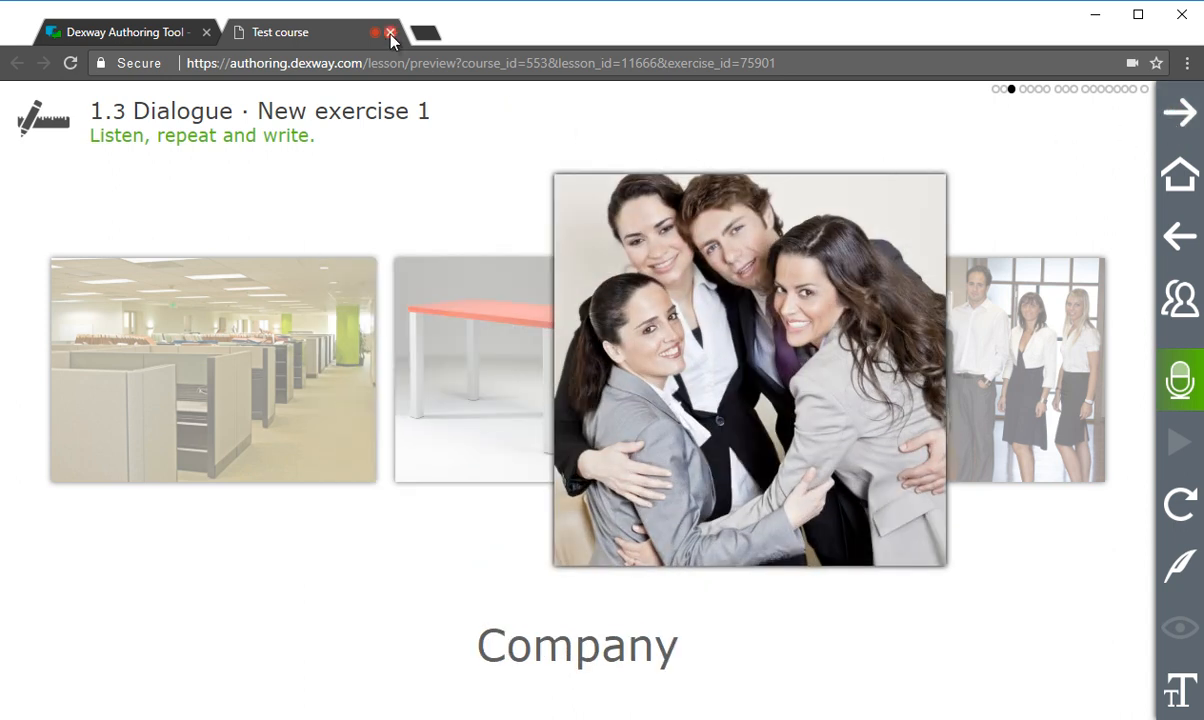
click(391, 33)
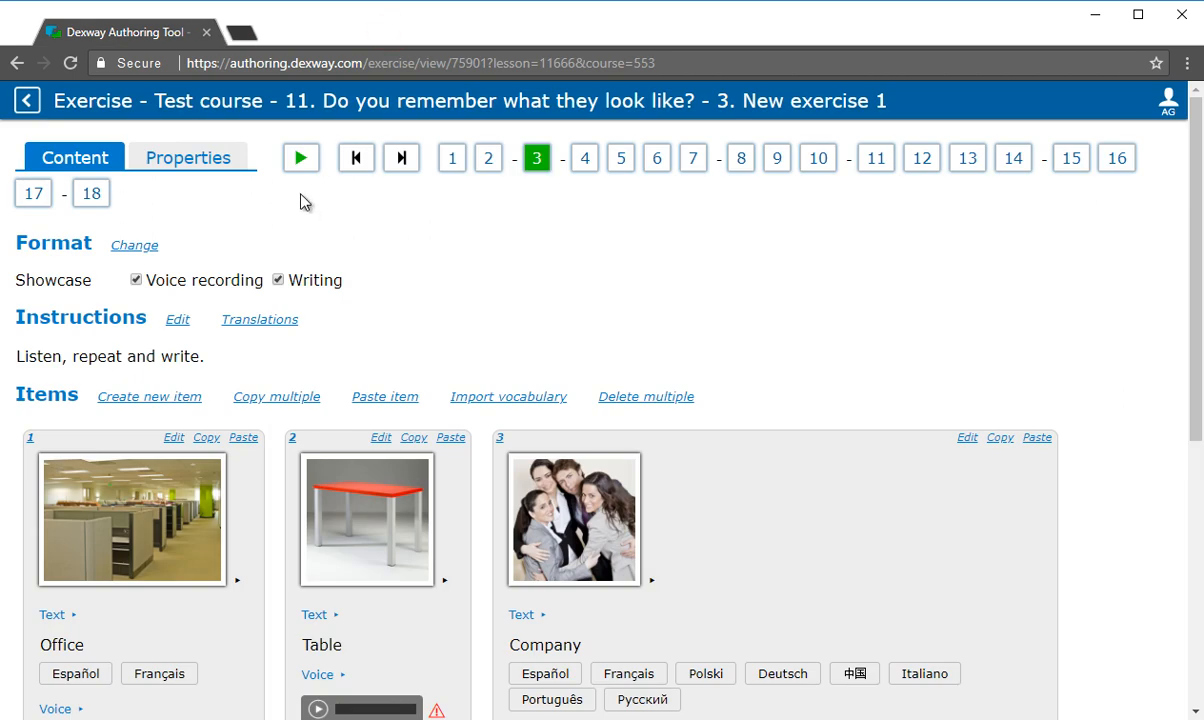
Look at the exercise's title, objectives and notes properties and return to its content
click(190, 160)
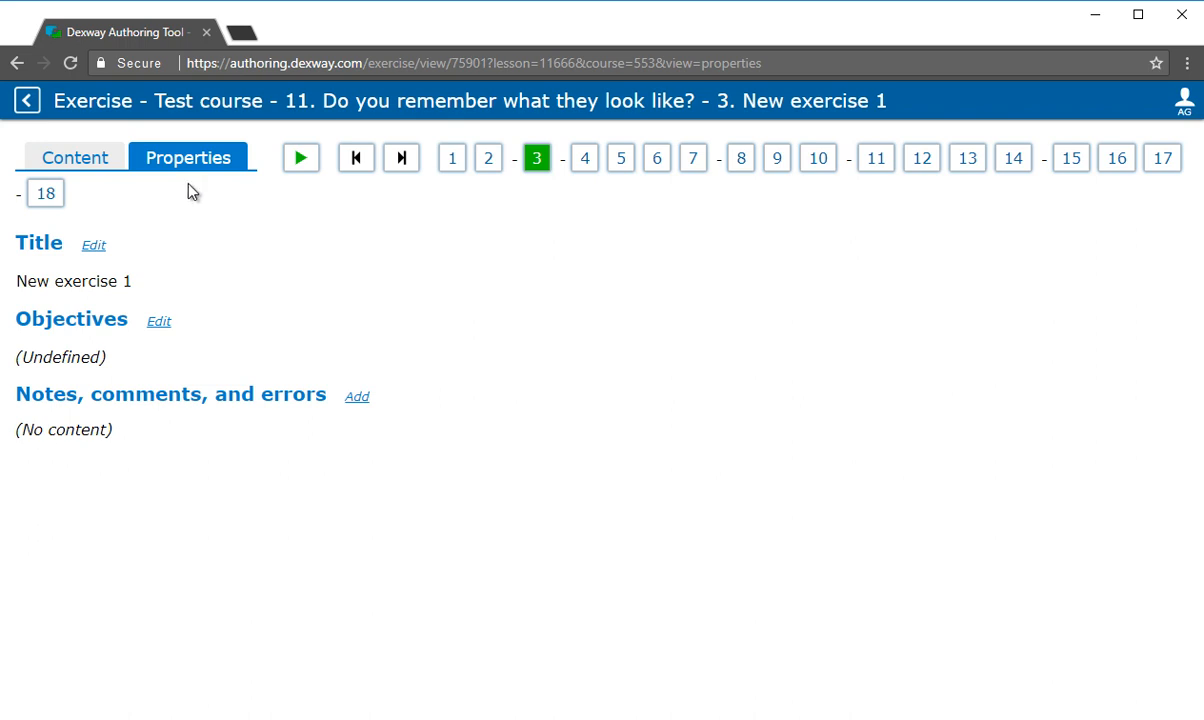
click(92, 160)
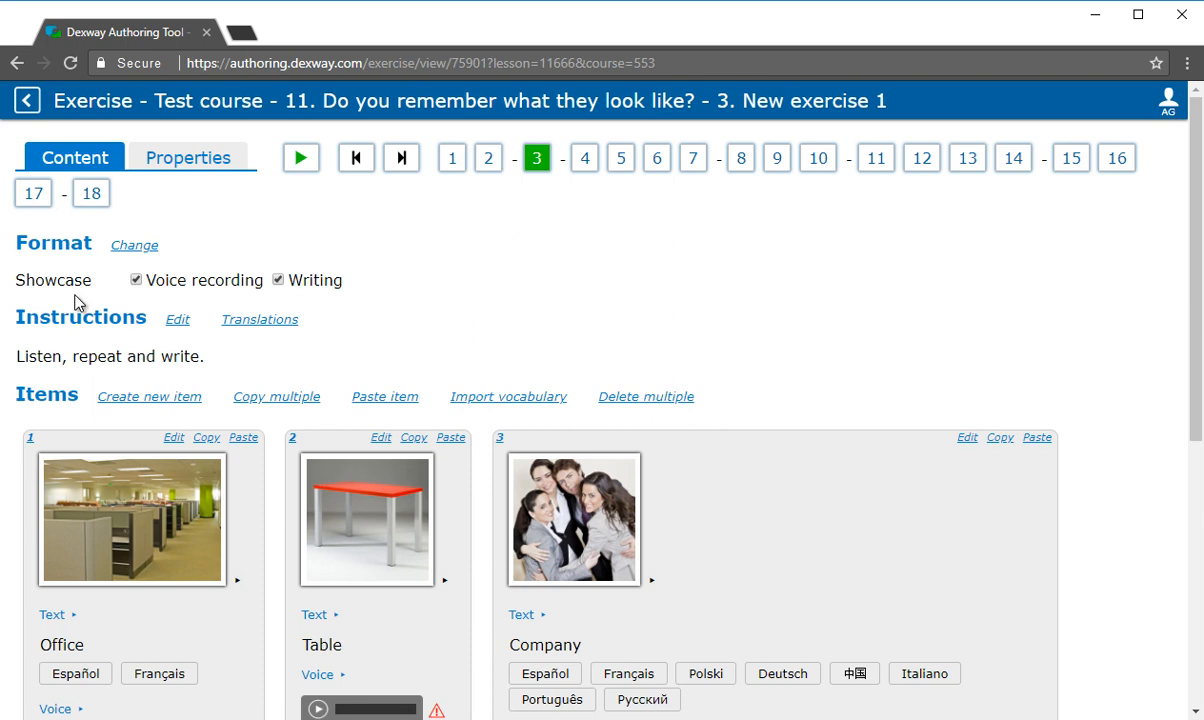
Return to the Lesson 11 exercise list and clone the Showcase exercise New exercise 1
click(27, 101)
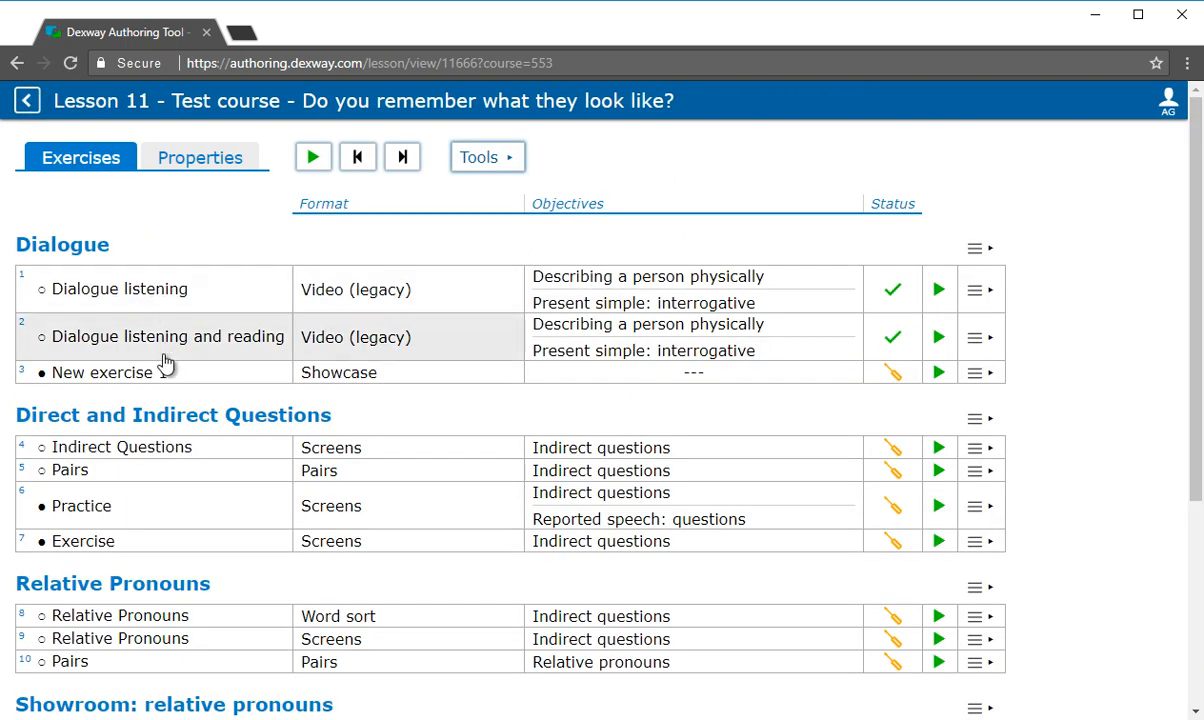
click(981, 374)
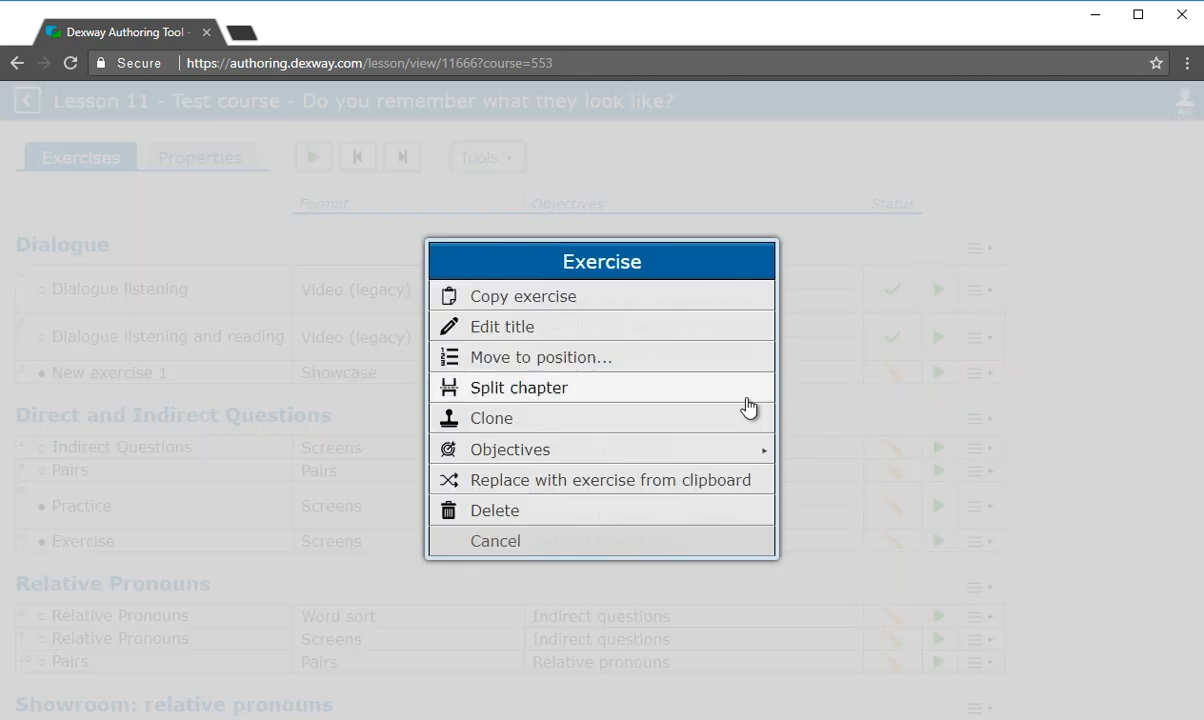
click(714, 424)
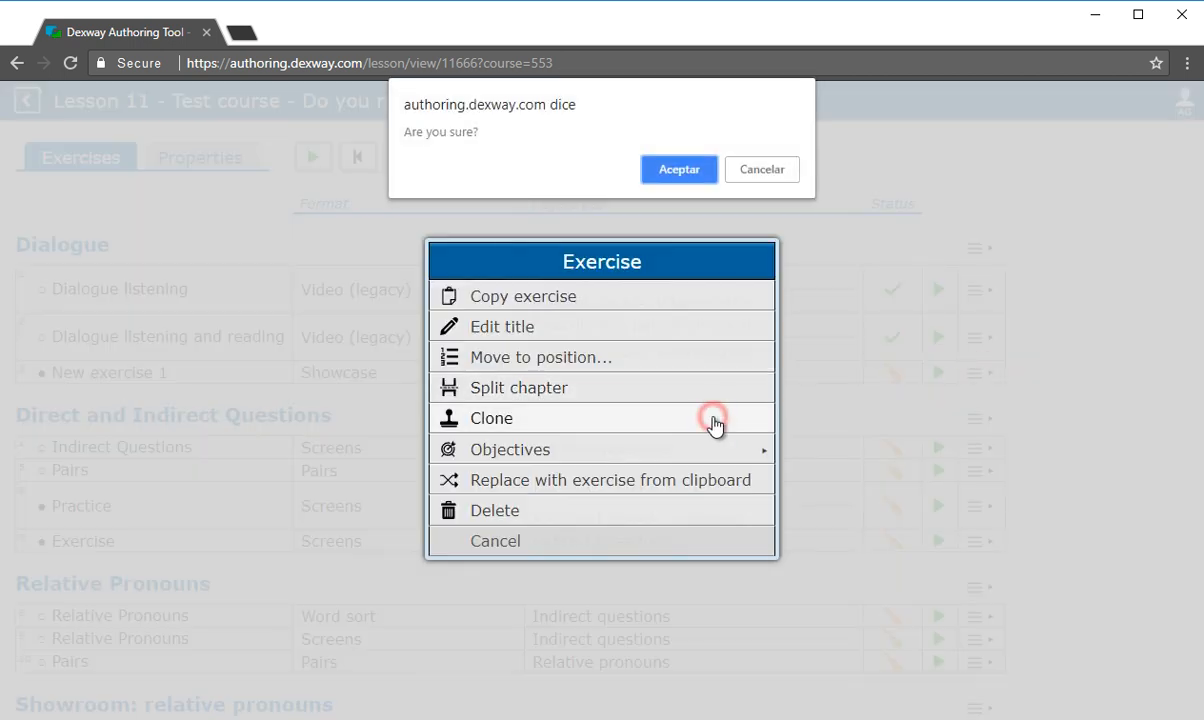
click(698, 184)
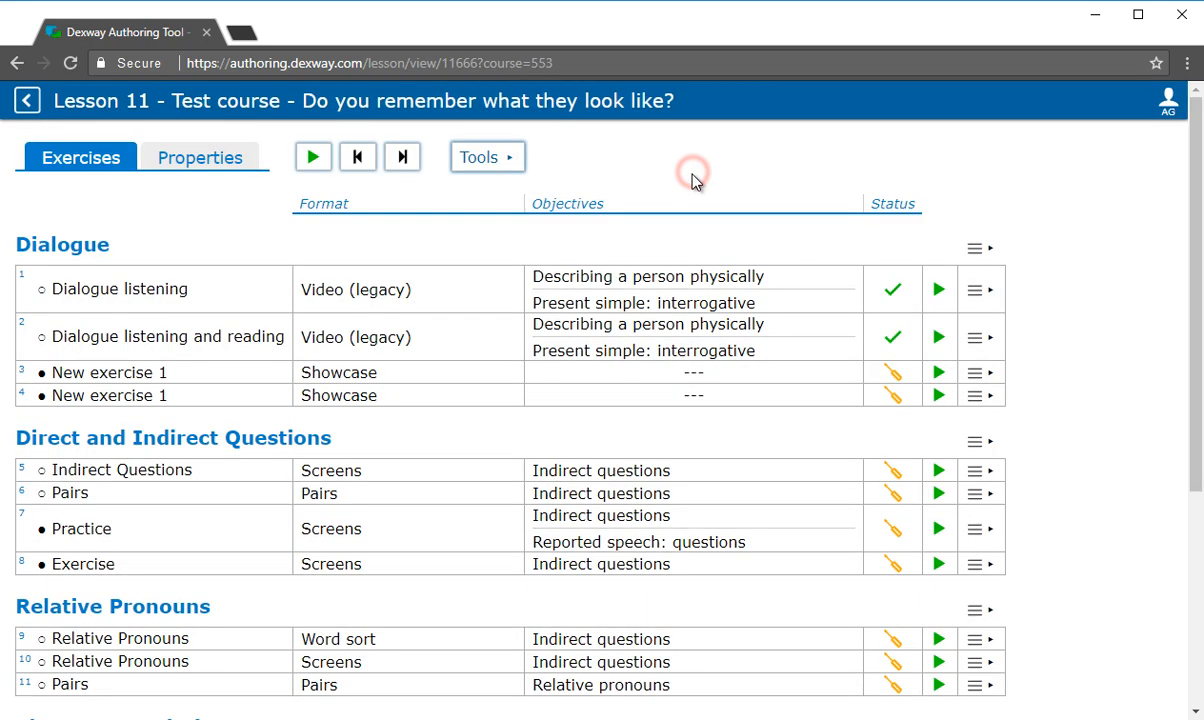
Open the cloned exercise at position 4 and change its title to "New exercise 2"
click(175, 400)
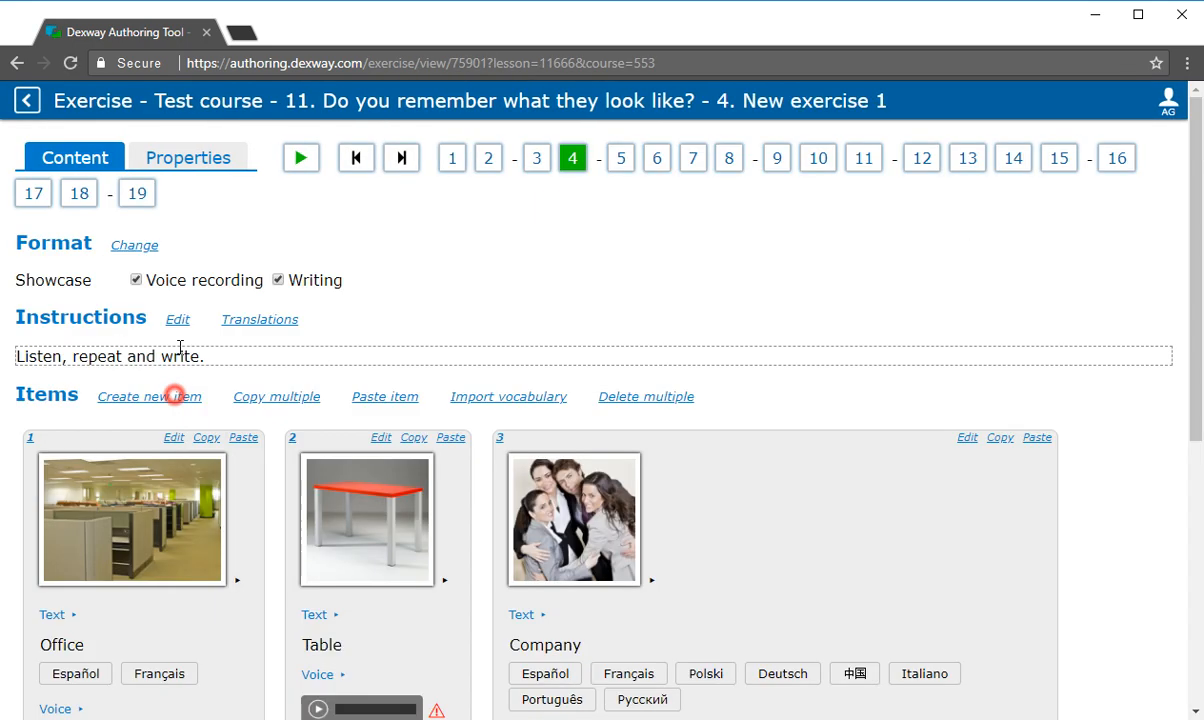
click(195, 163)
click(100, 246)
click(498, 160)
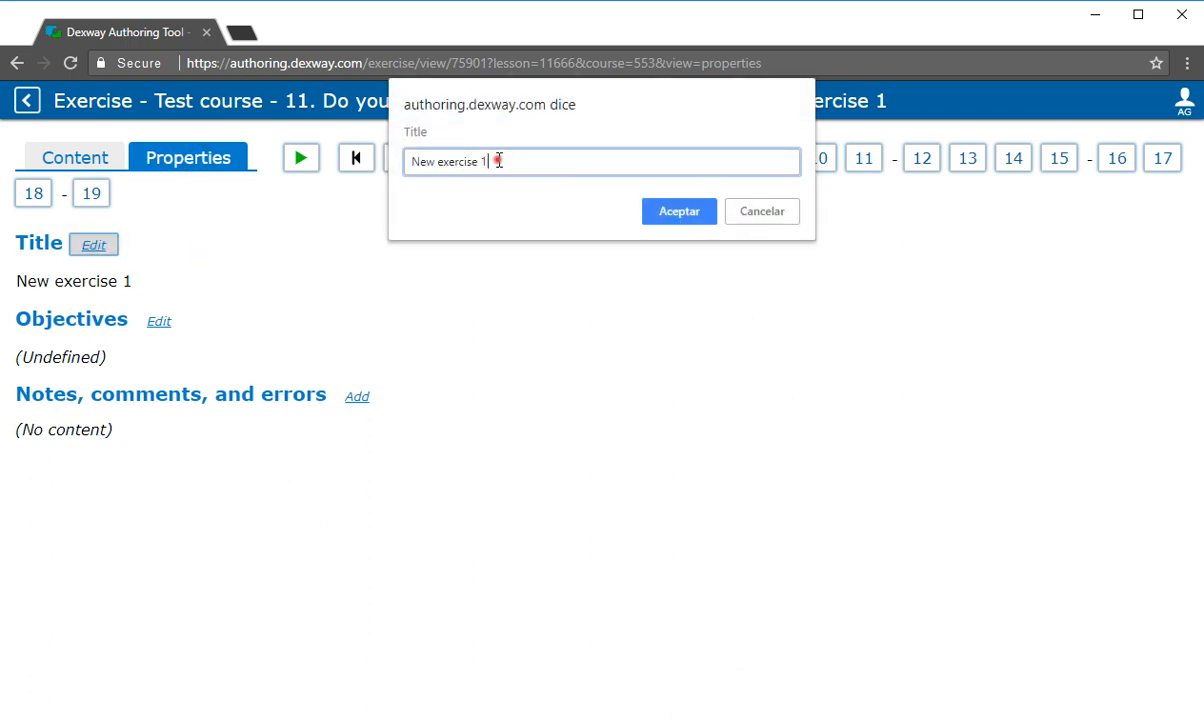
key(BackSpace)
text(2)
click(675, 218)
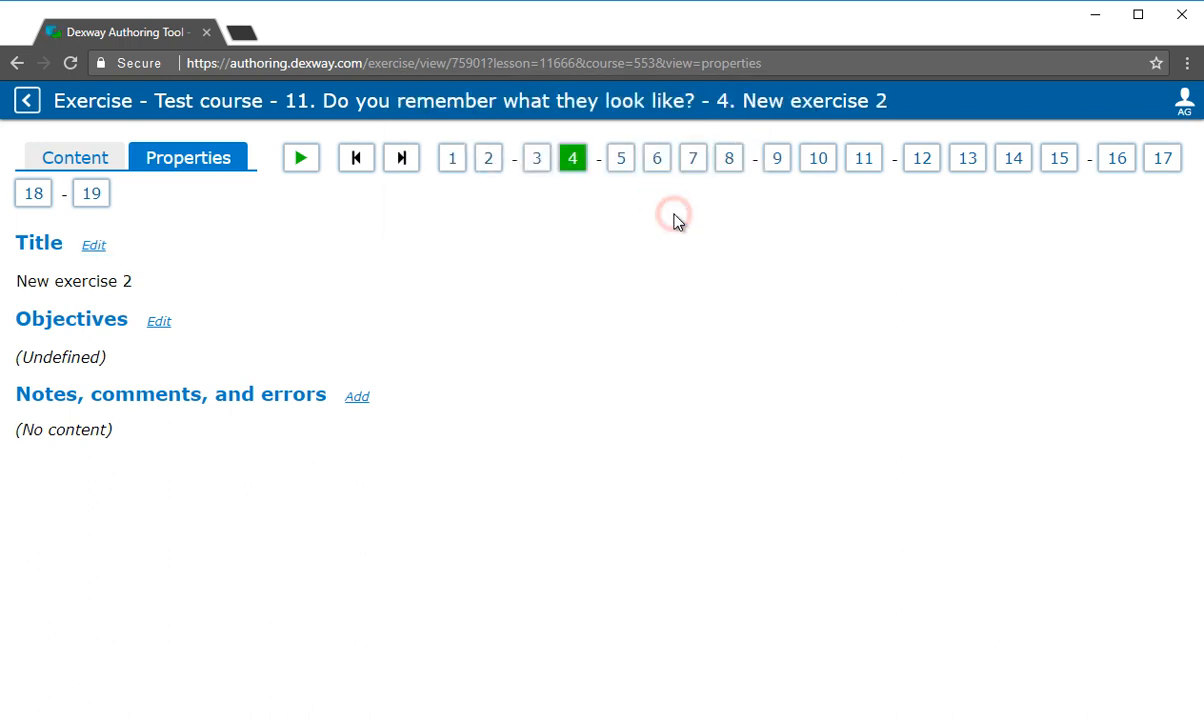
Replace the cloned exercise's instructions with "Choose the correct picture according to what you hear."
click(100, 160)
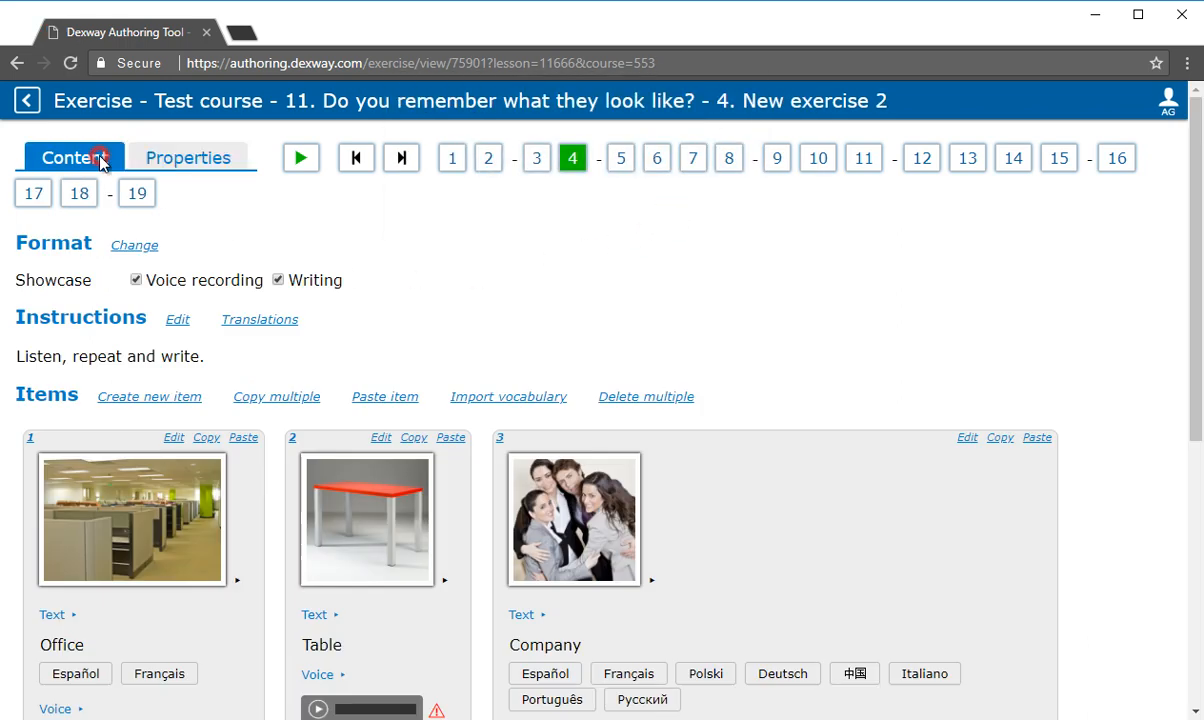
click(178, 322)
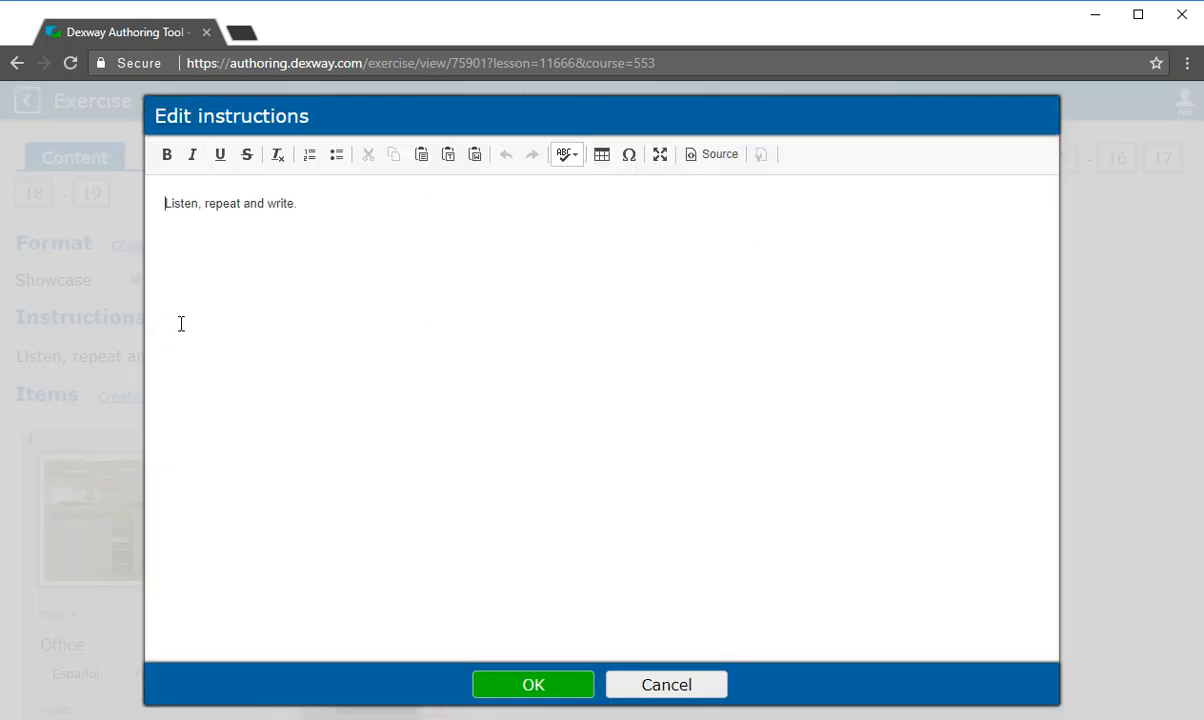
key(ctrl+a)
text(Choose the correct picture according to what you hear.)
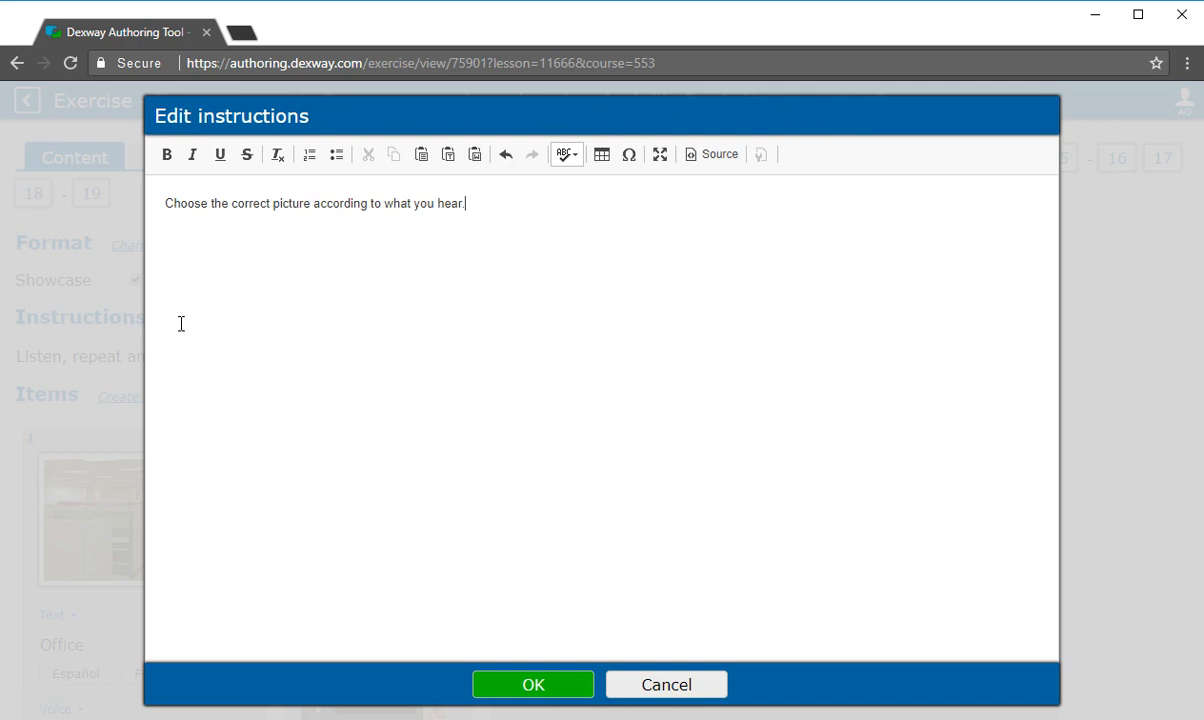
click(533, 686)
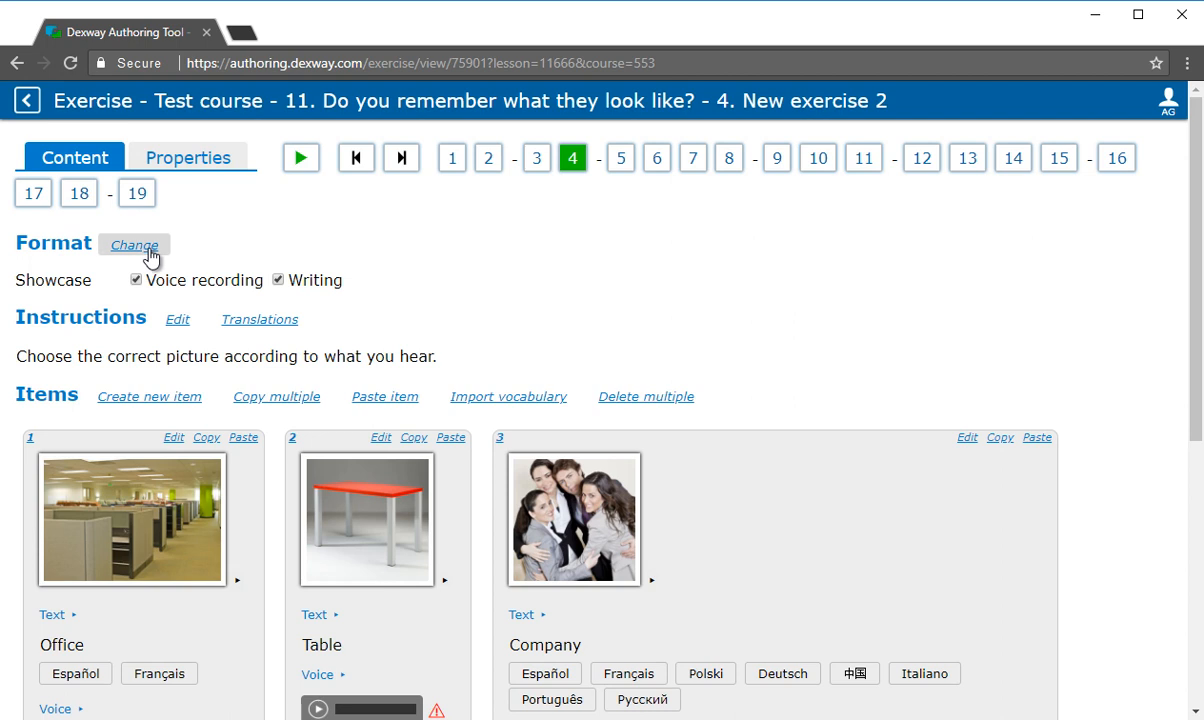
Change the format of New exercise 2 to Image identification
click(135, 247)
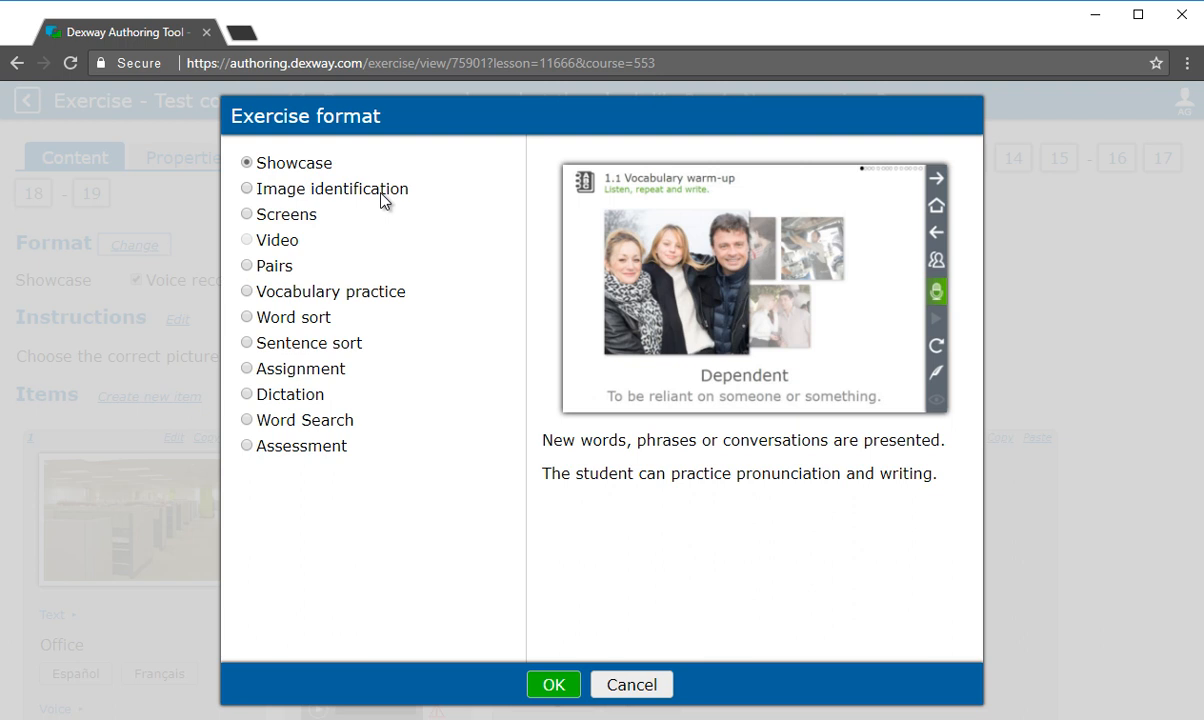
click(383, 195)
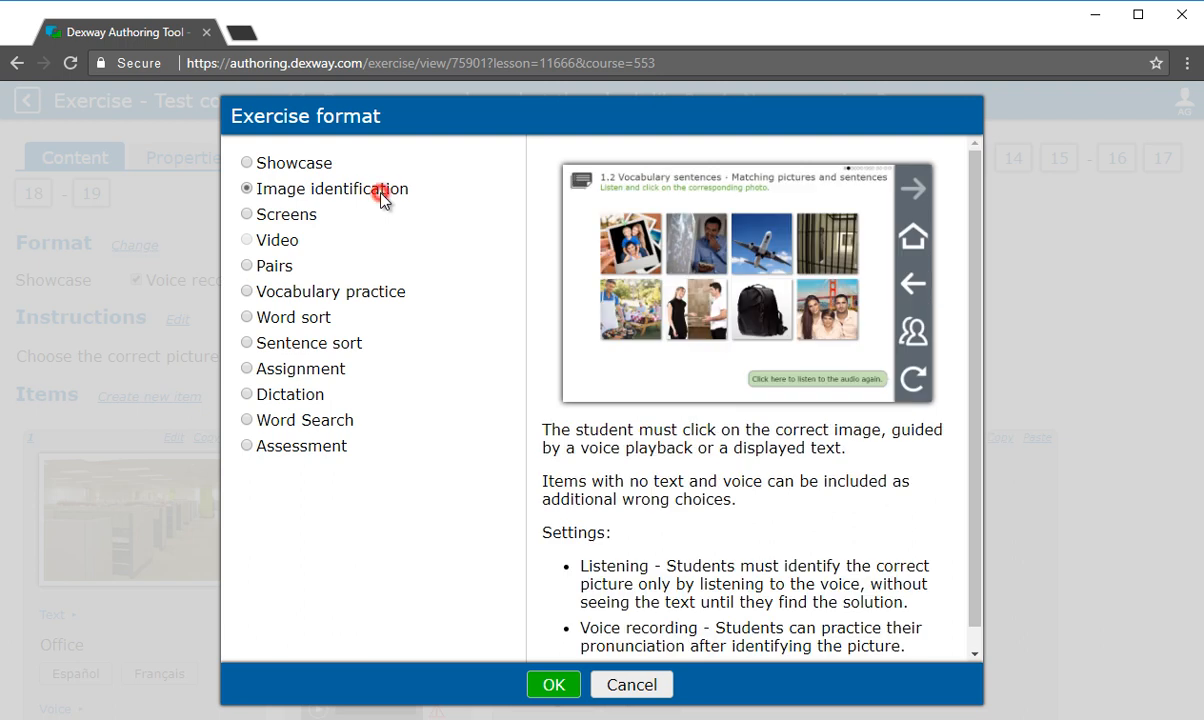
click(554, 685)
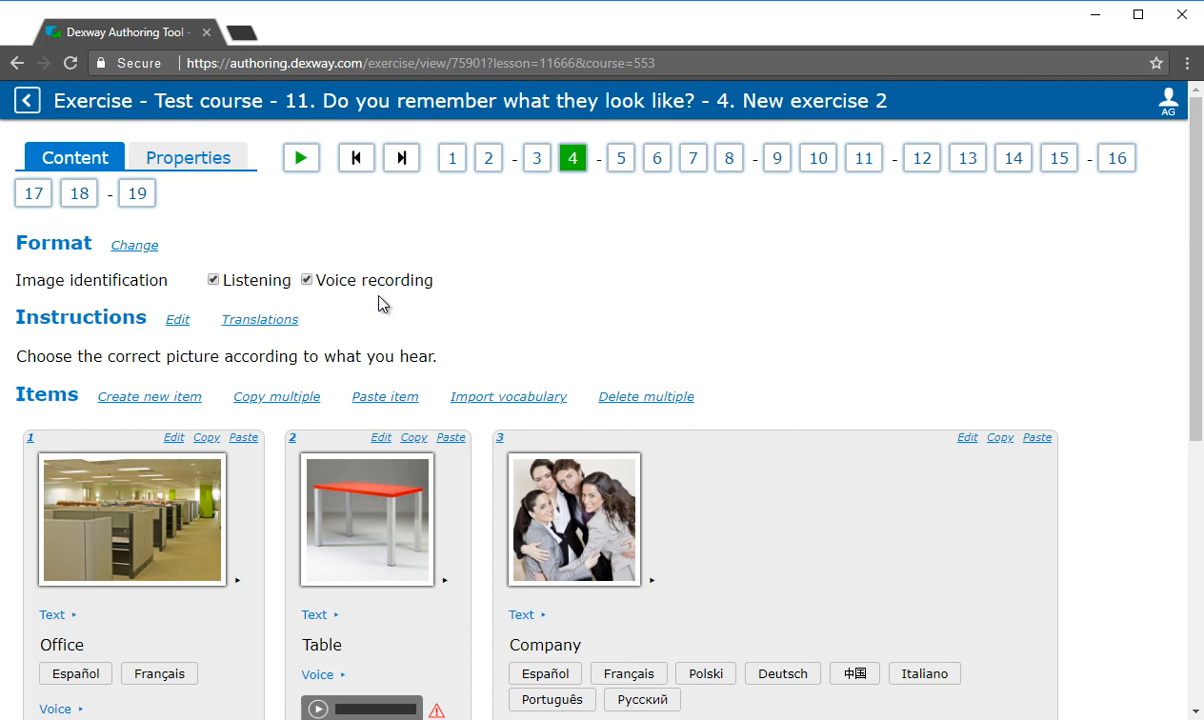
Preview New exercise 2, answer with the Staff and Table pictures, and go back to the lesson's exercise list
click(301, 170)
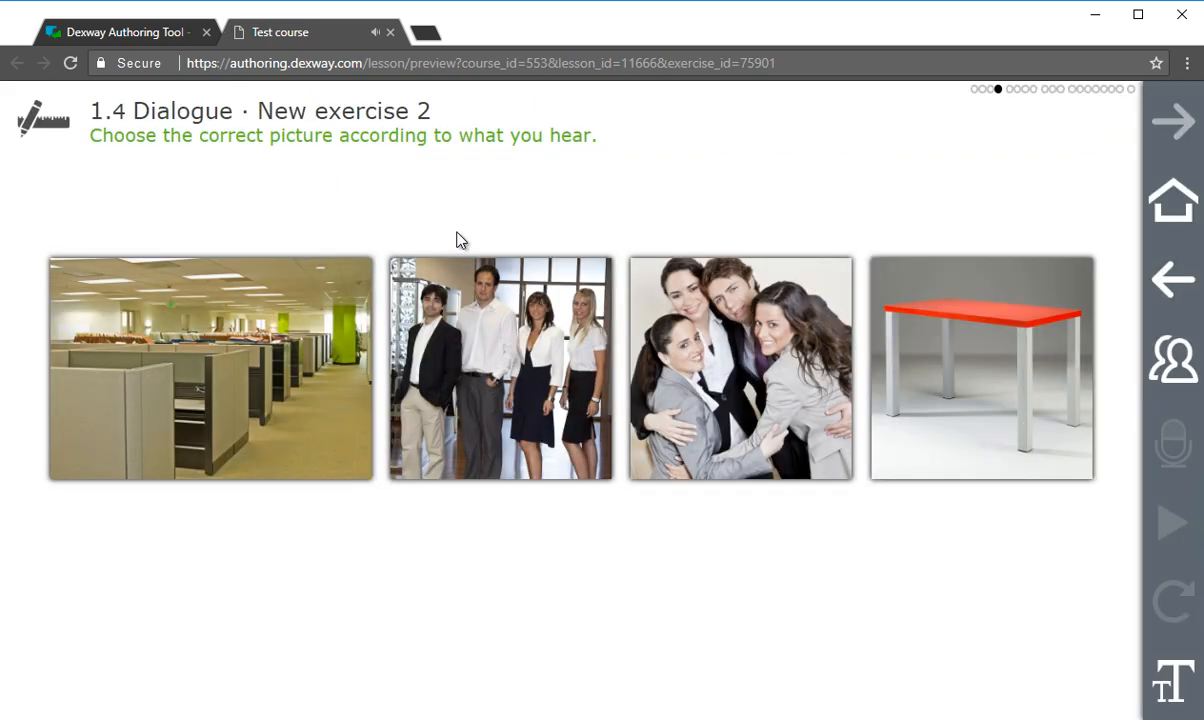
click(491, 336)
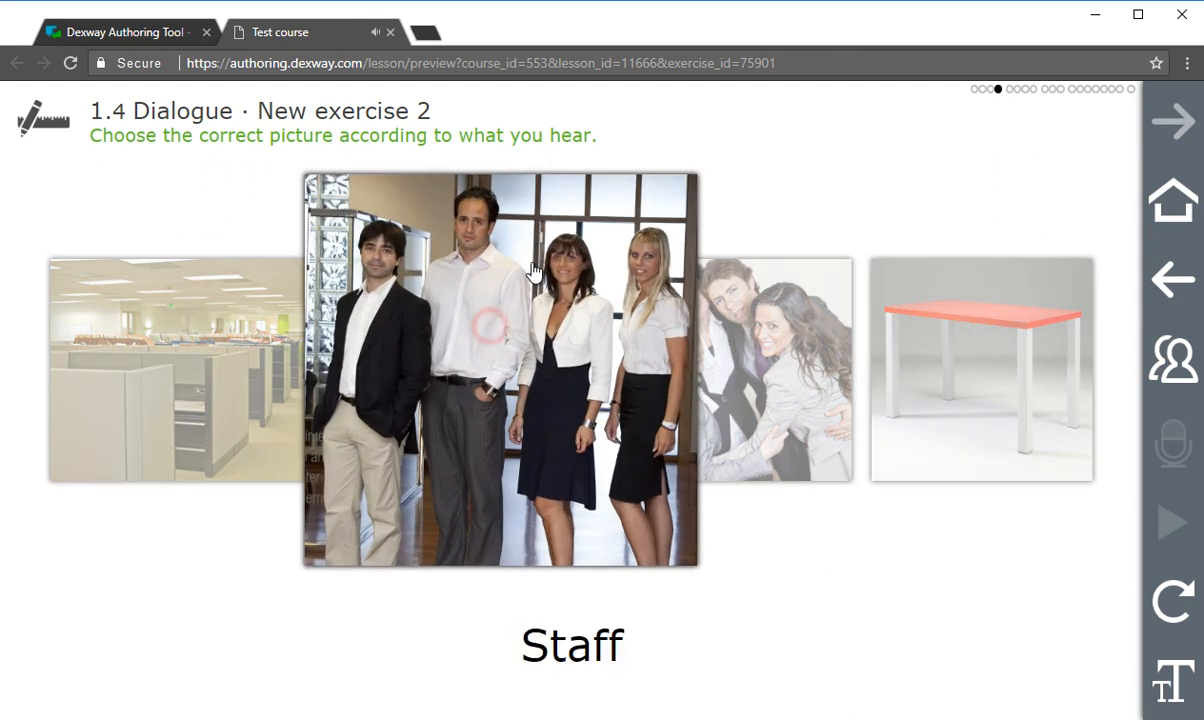
click(1165, 138)
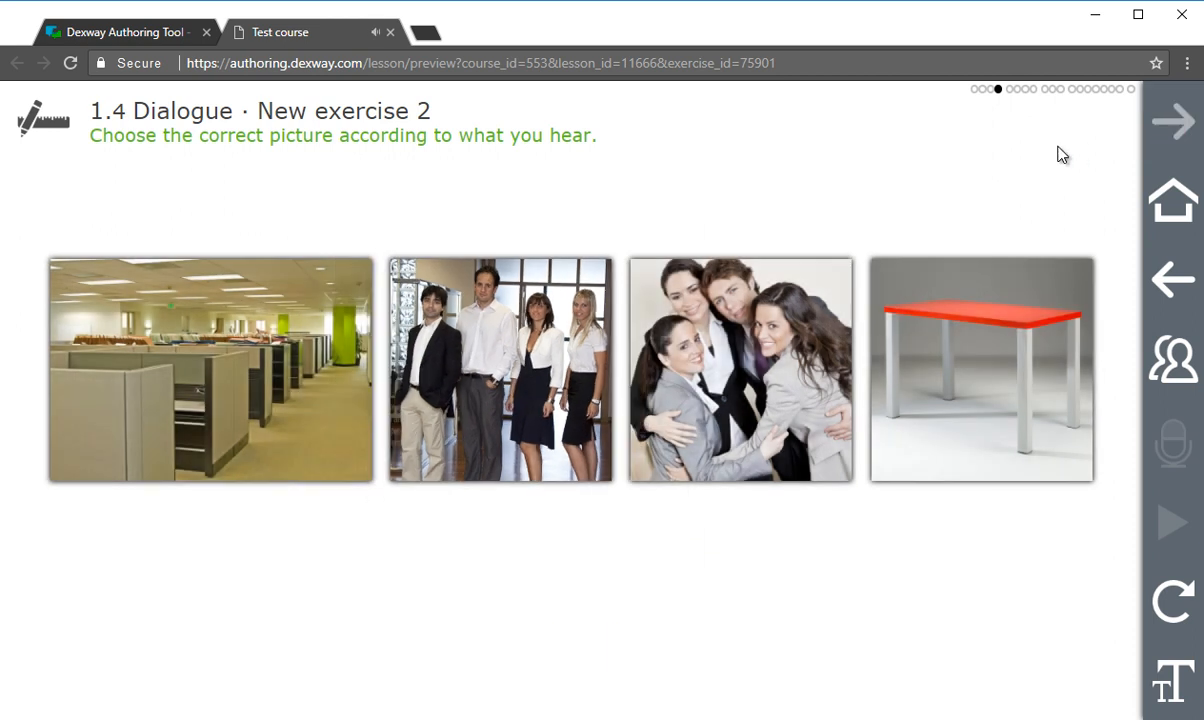
click(1016, 331)
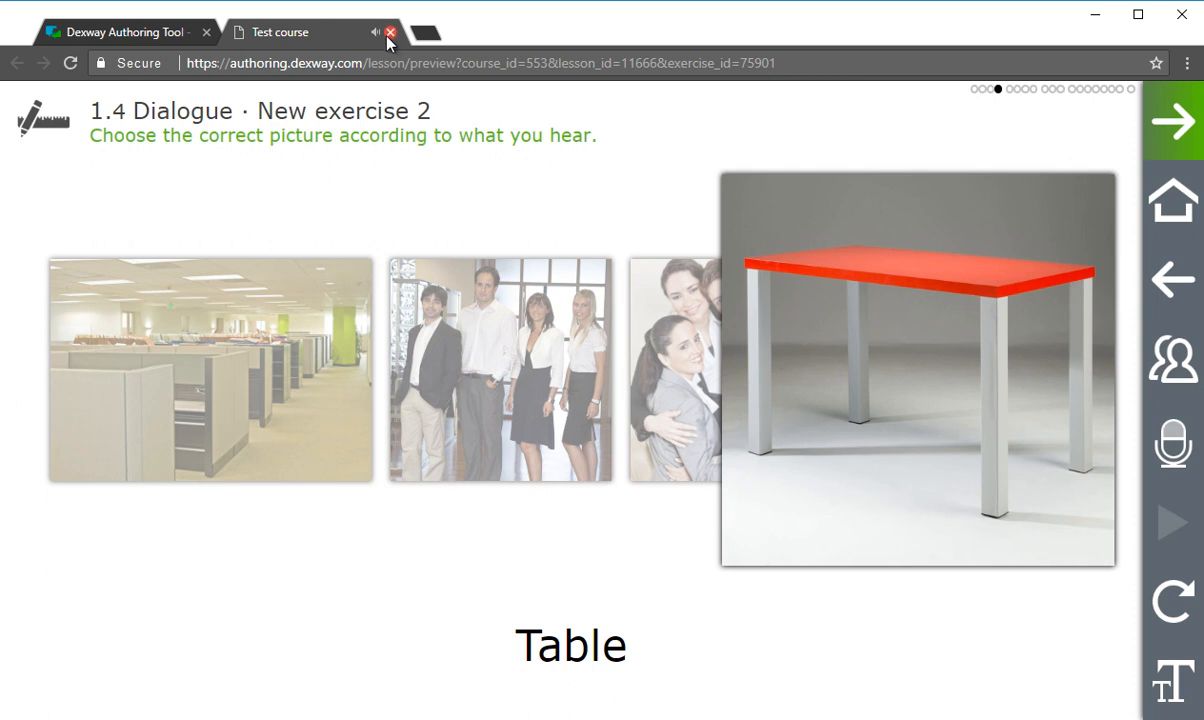
click(391, 33)
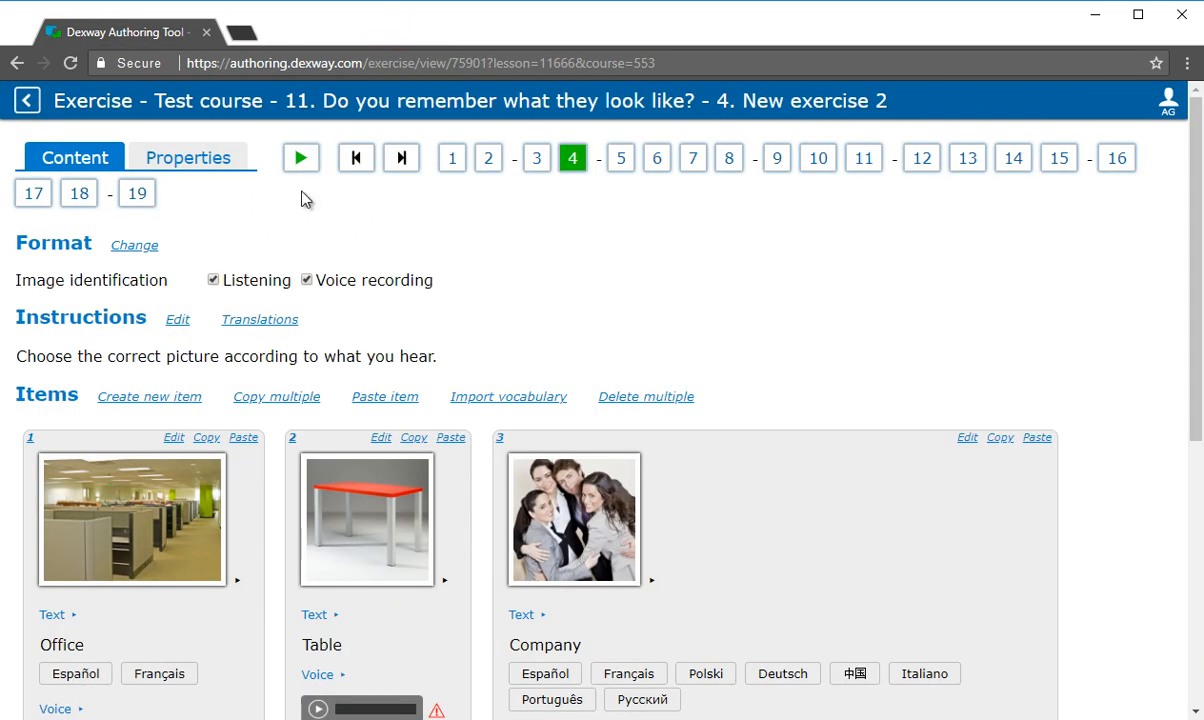
click(27, 103)
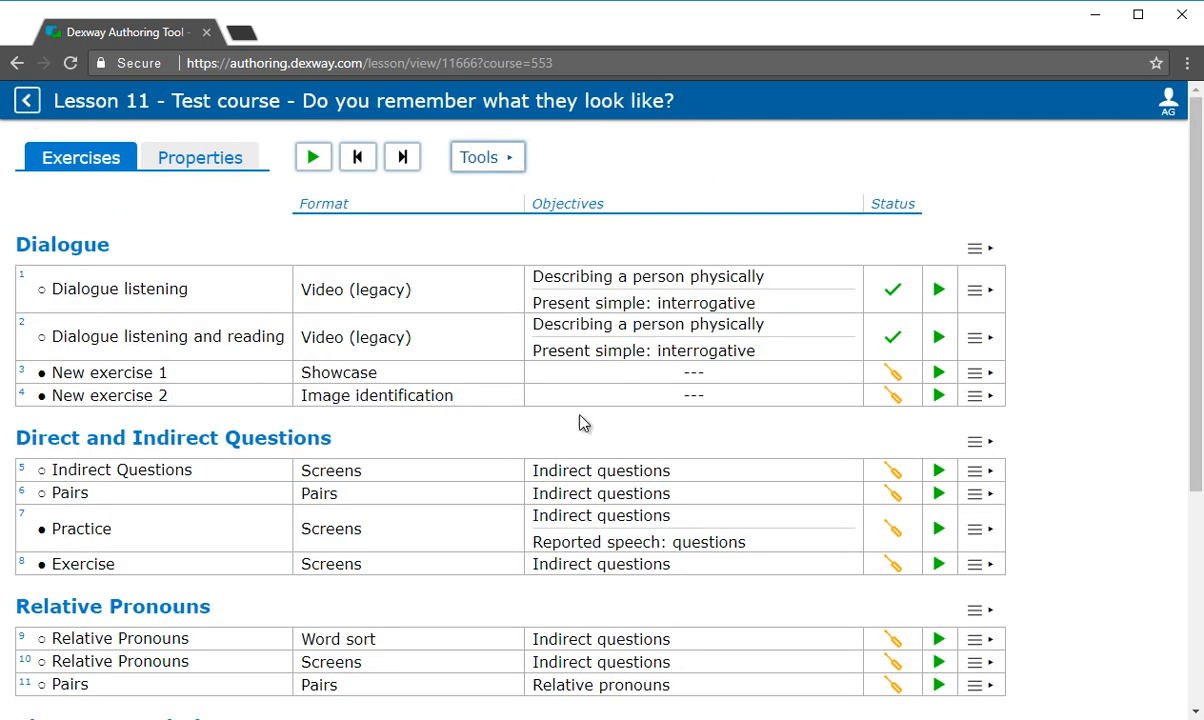
Clone the Image identification exercise New exercise 2 and open the copy at position 5
click(980, 398)
click(721, 418)
click(681, 170)
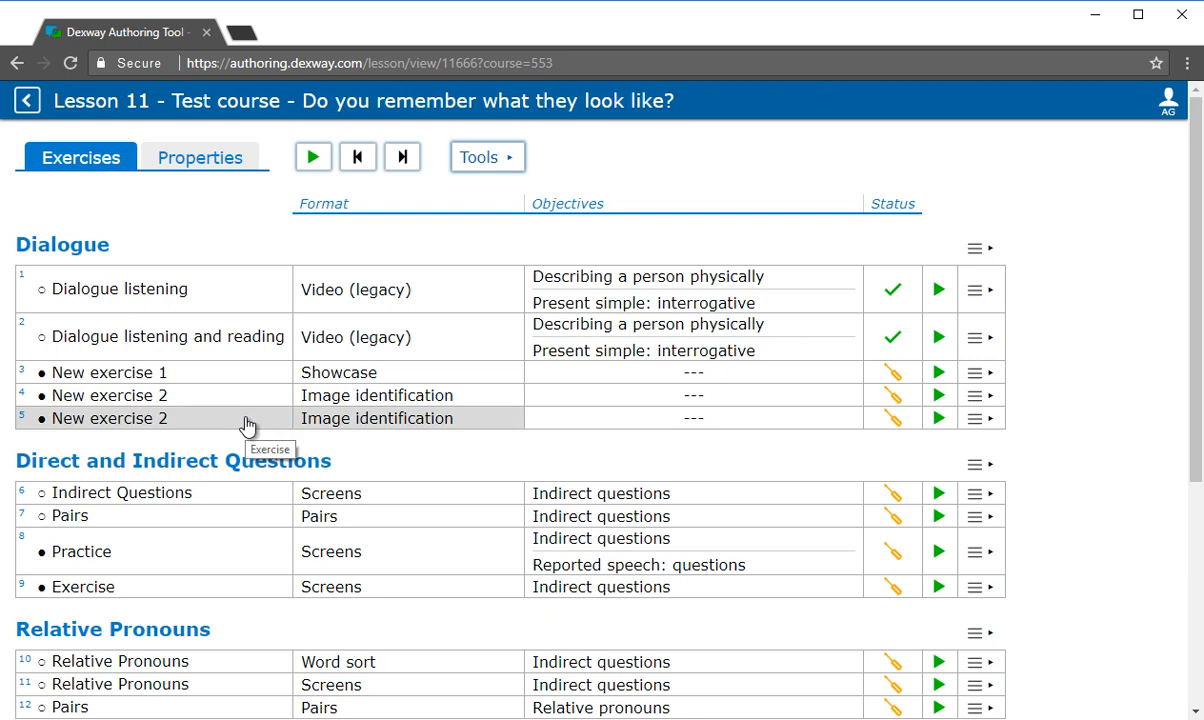
click(245, 418)
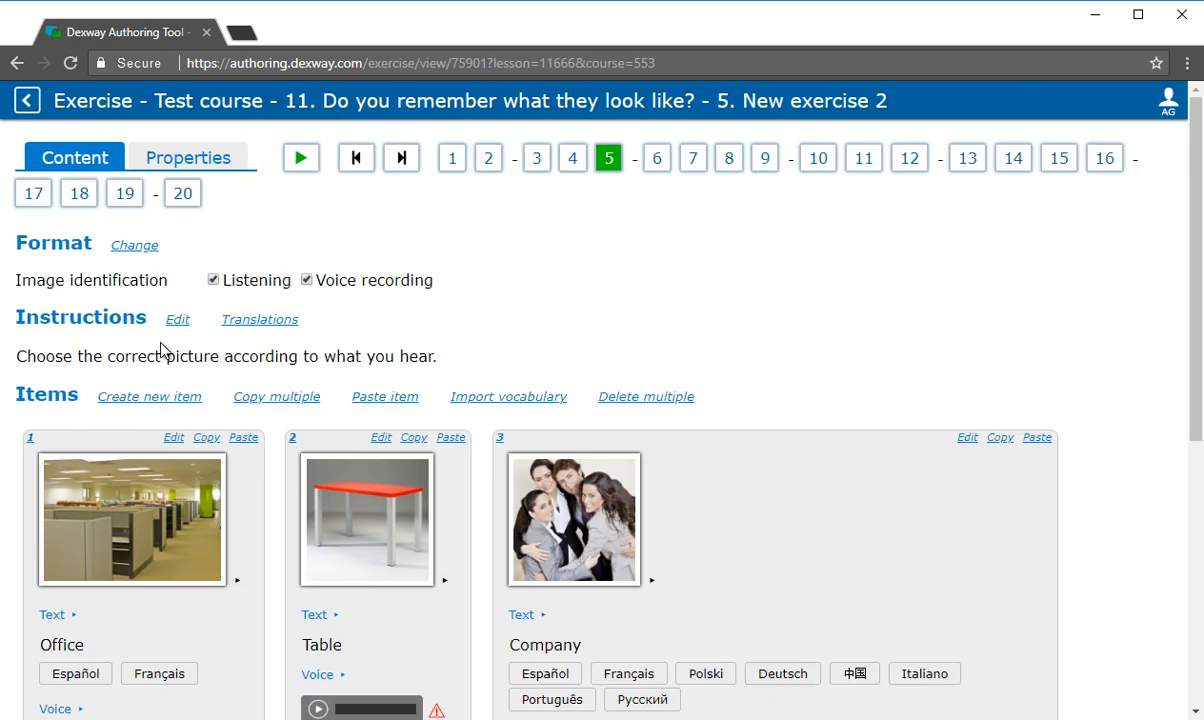
Change the format of the copied exercise to Vocabulary practice
click(136, 247)
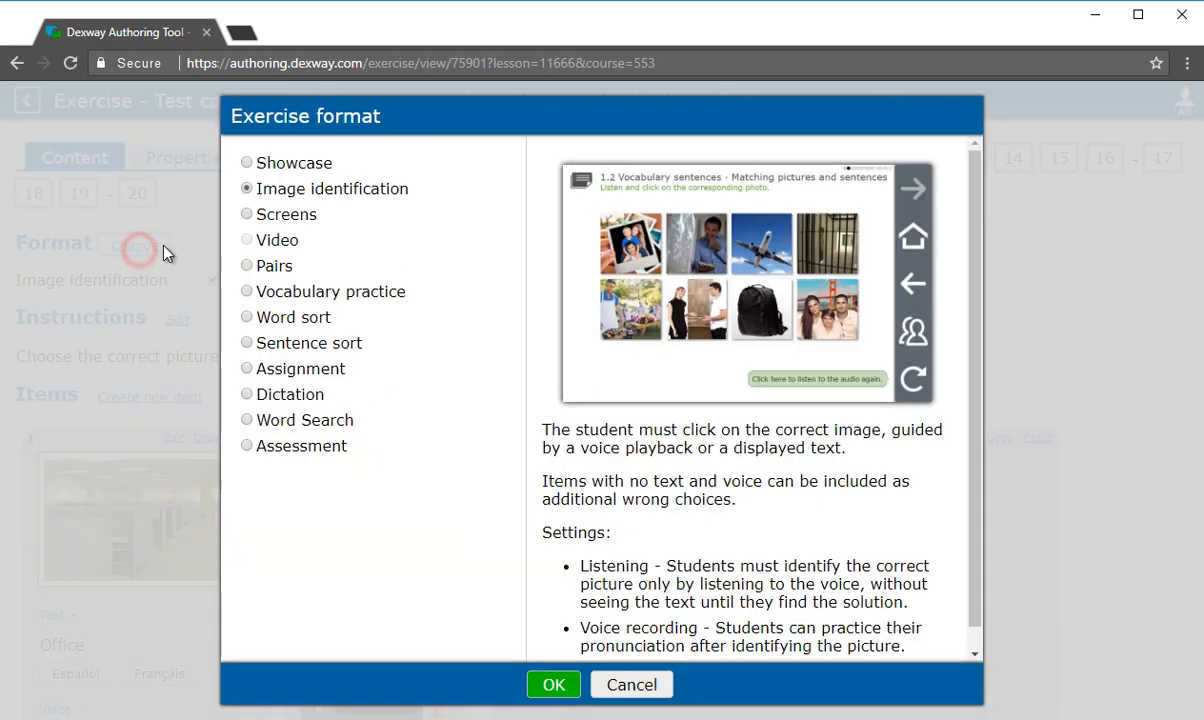
click(302, 293)
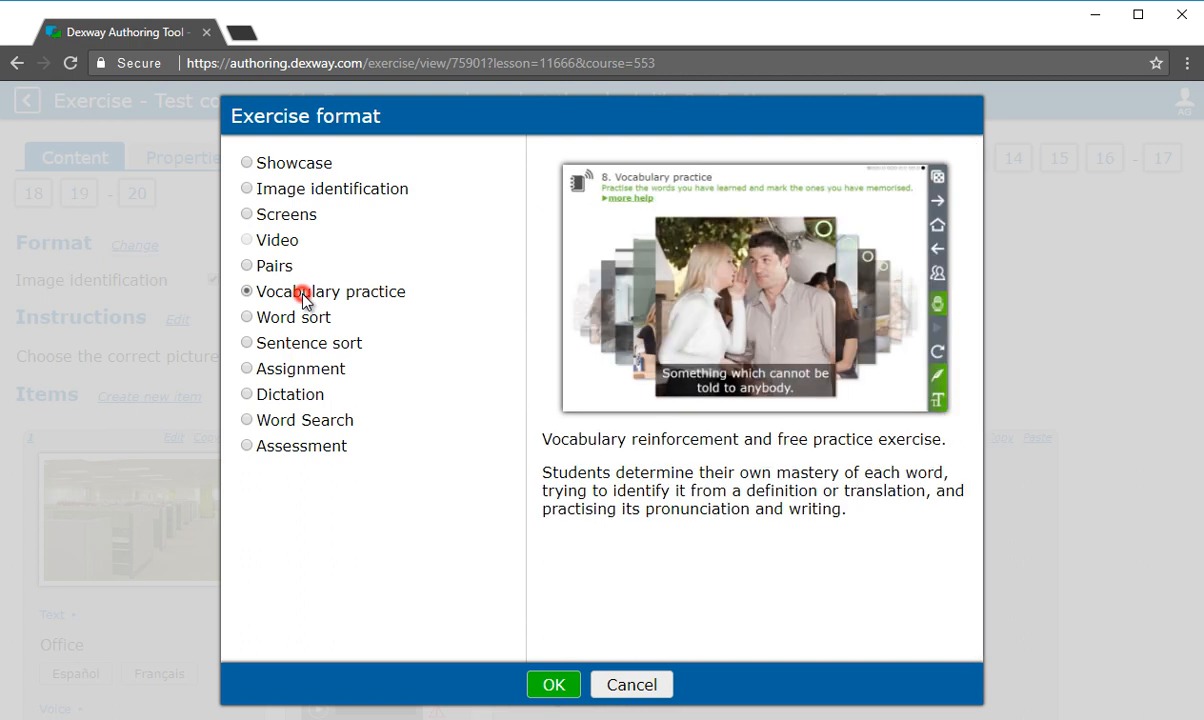
click(553, 686)
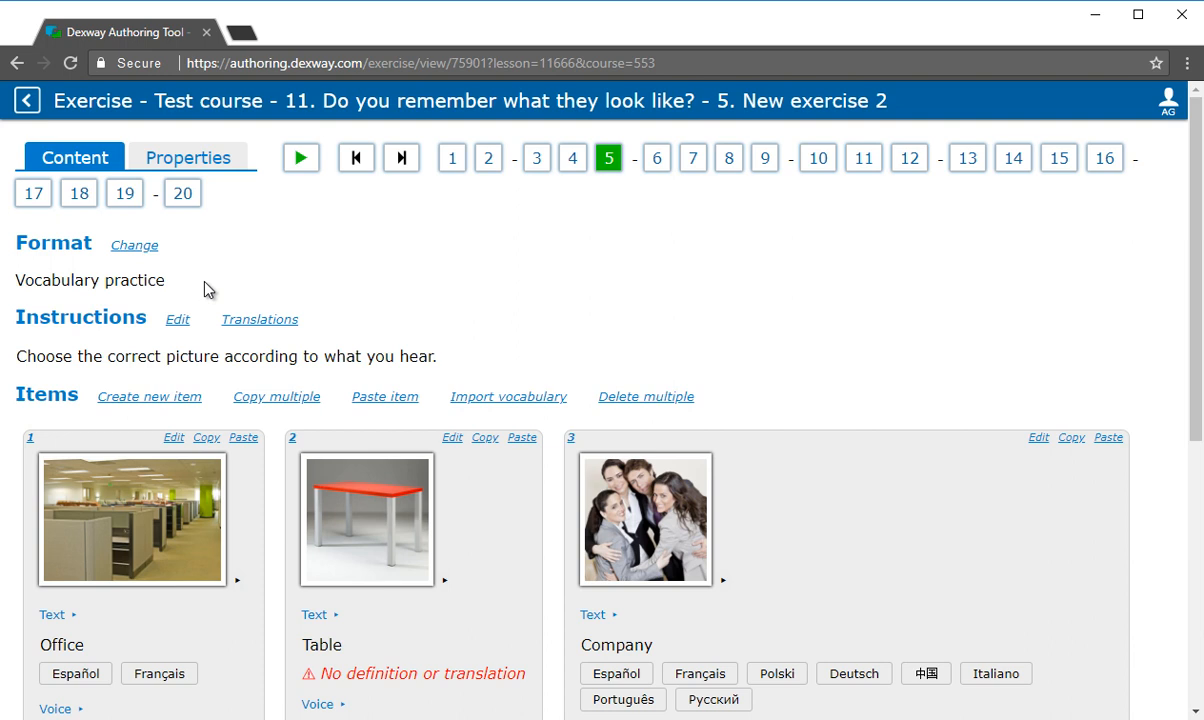
Preview the Vocabulary practice exercise, practising the written word "staff" and marking it as learned before moving on to a new word
click(301, 162)
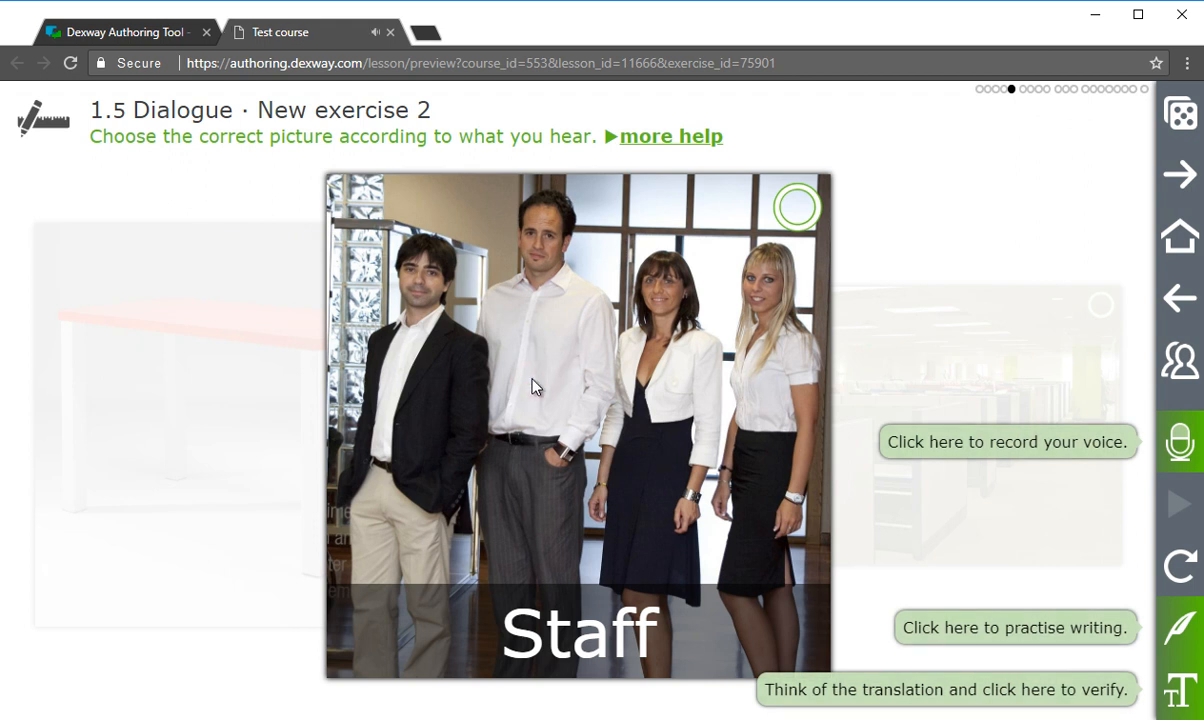
click(1178, 635)
text(staff)
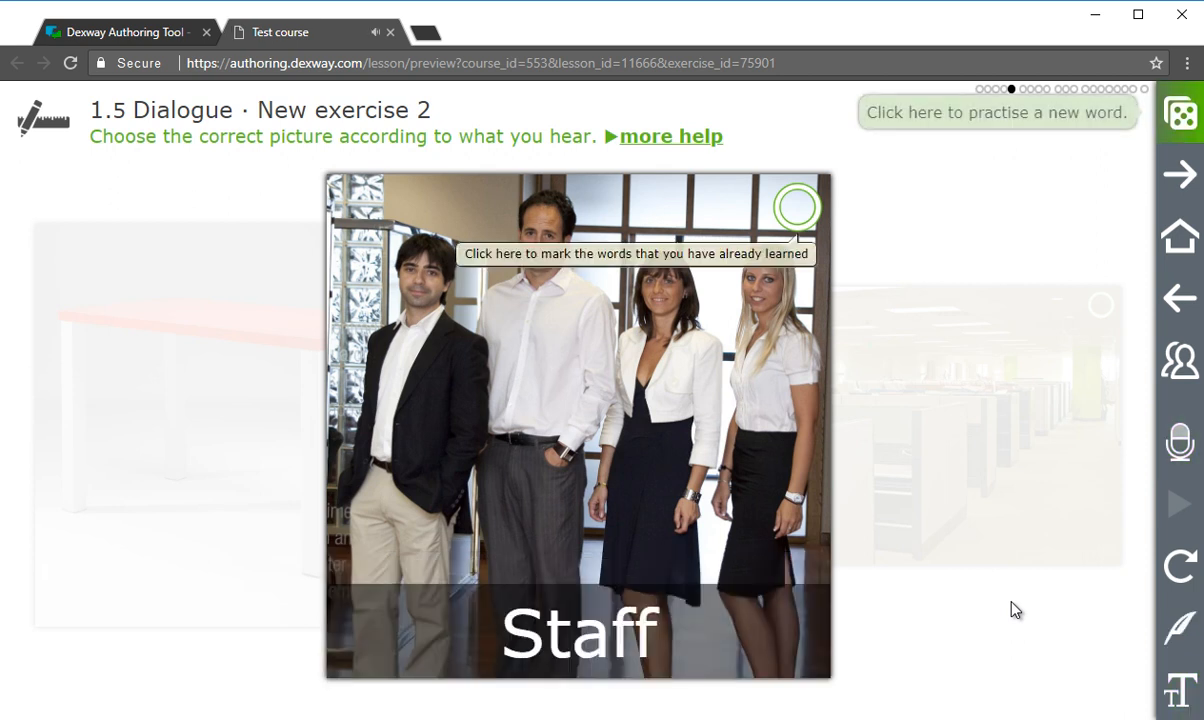
click(799, 210)
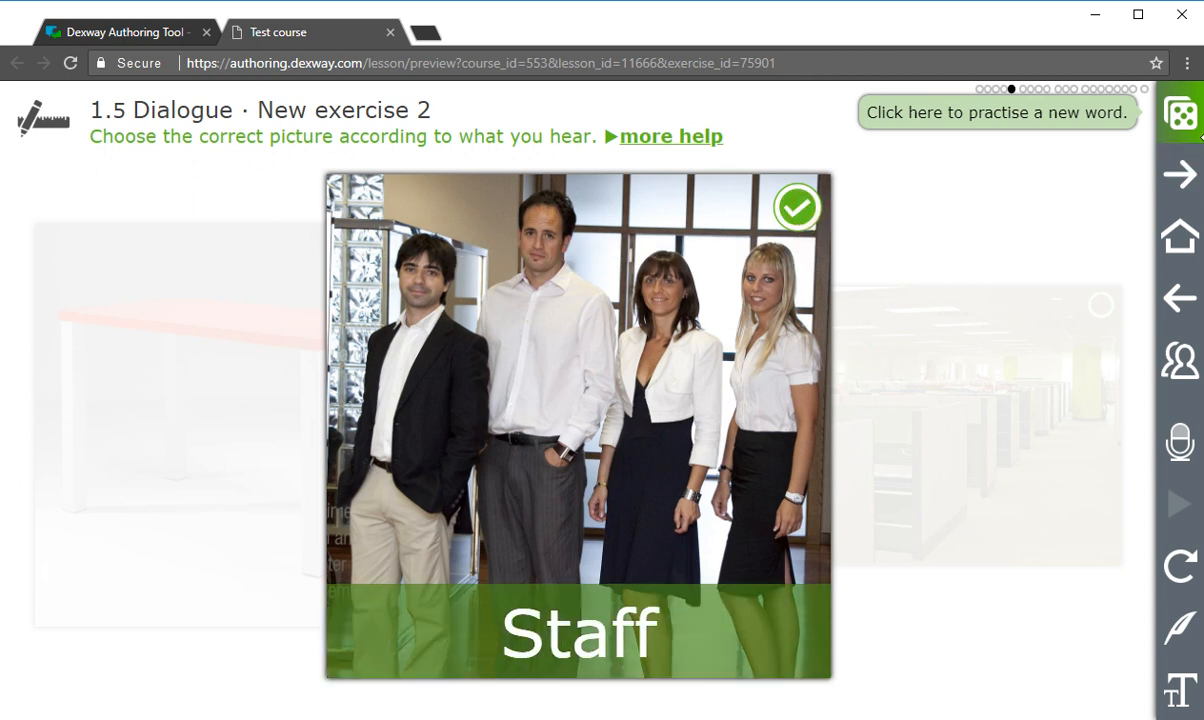
click(1113, 125)
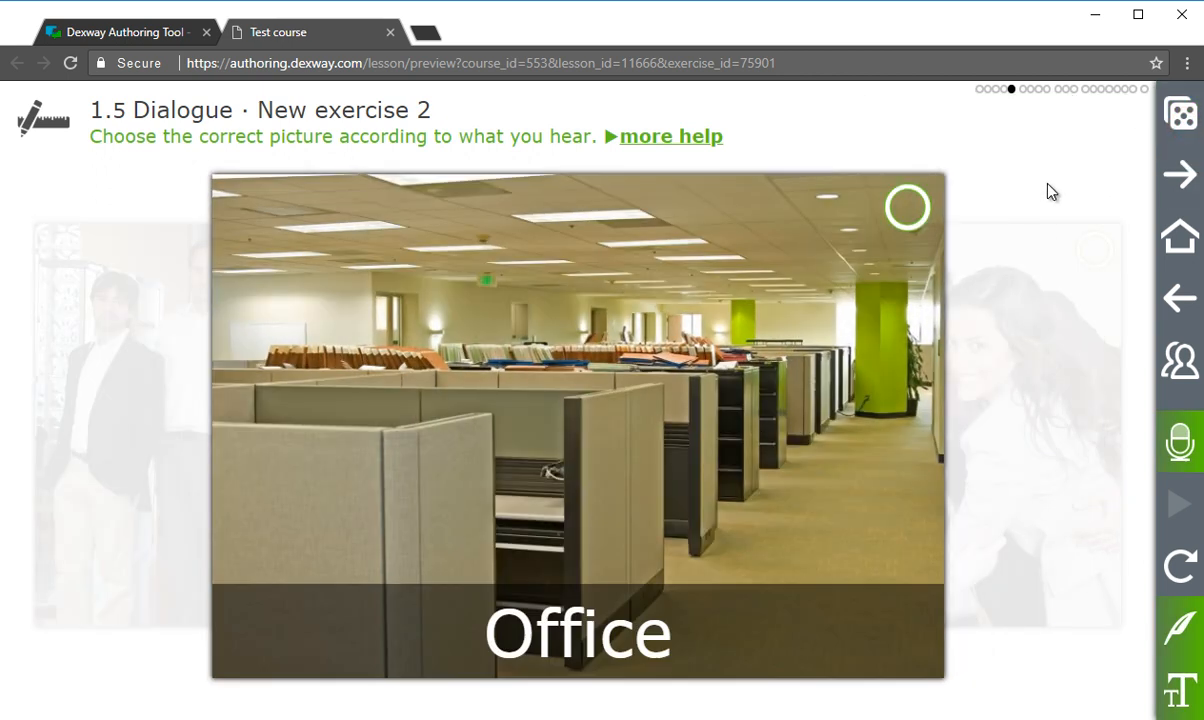
click(390, 33)
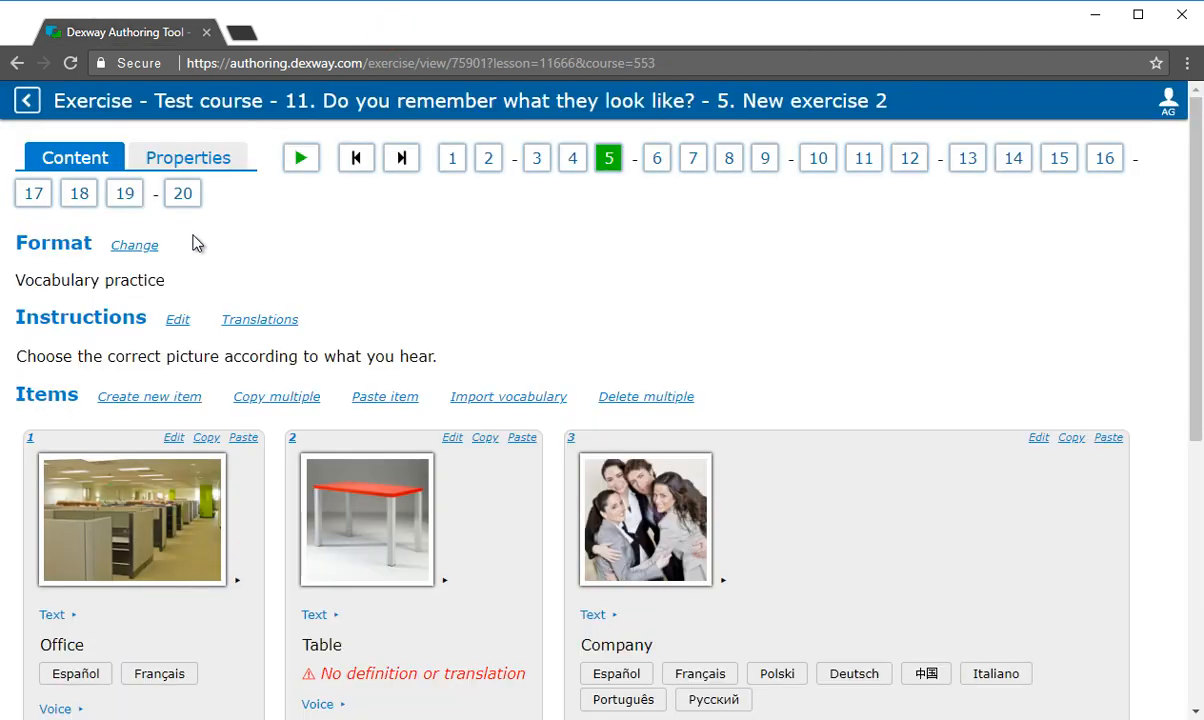
Change the copied exercise's format to Word Search and set its hints to Image+Voice
click(140, 246)
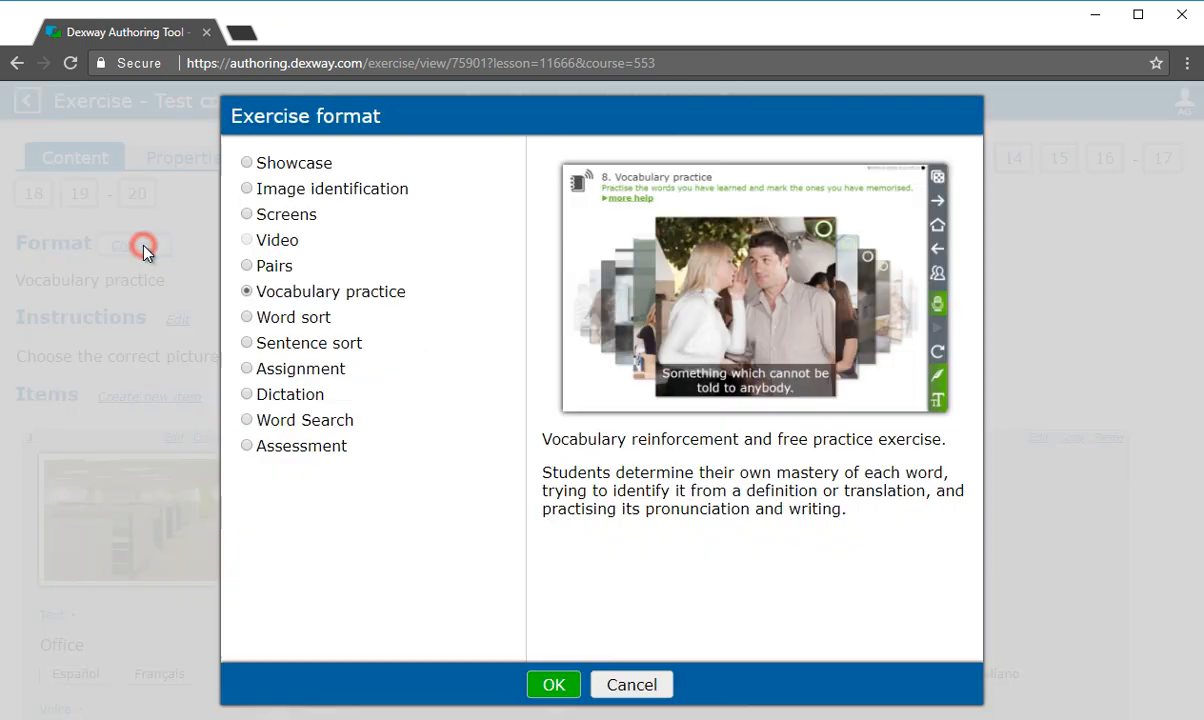
click(331, 425)
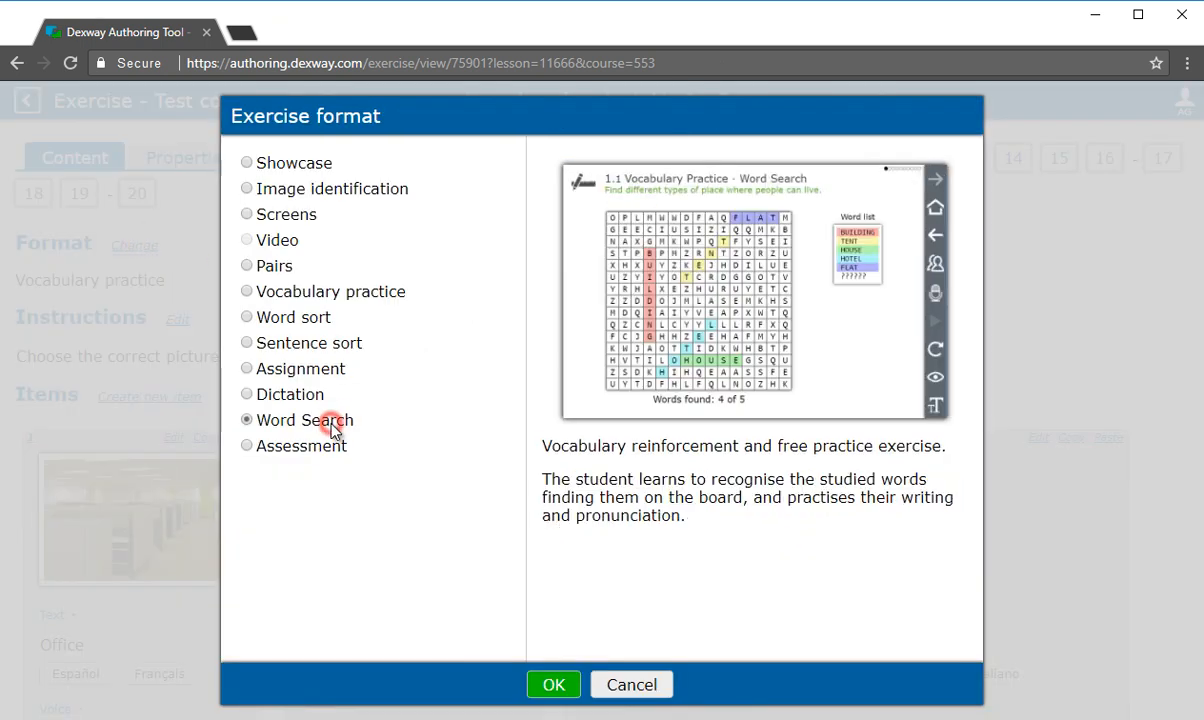
click(554, 686)
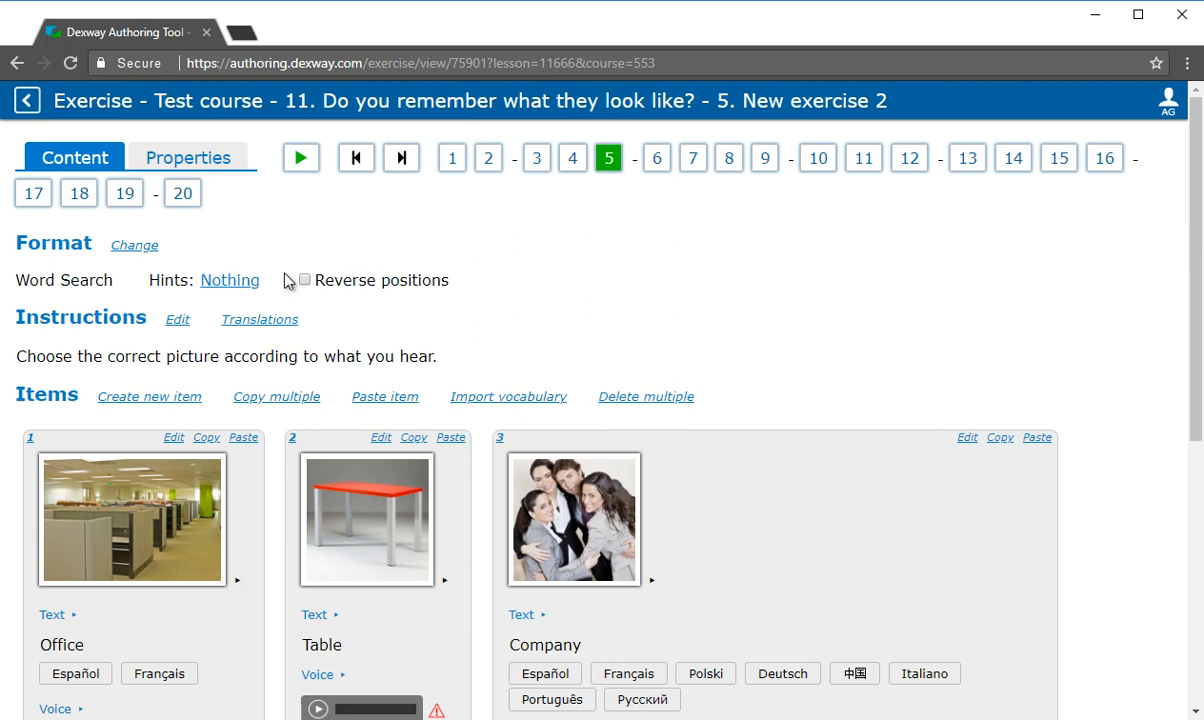
click(226, 282)
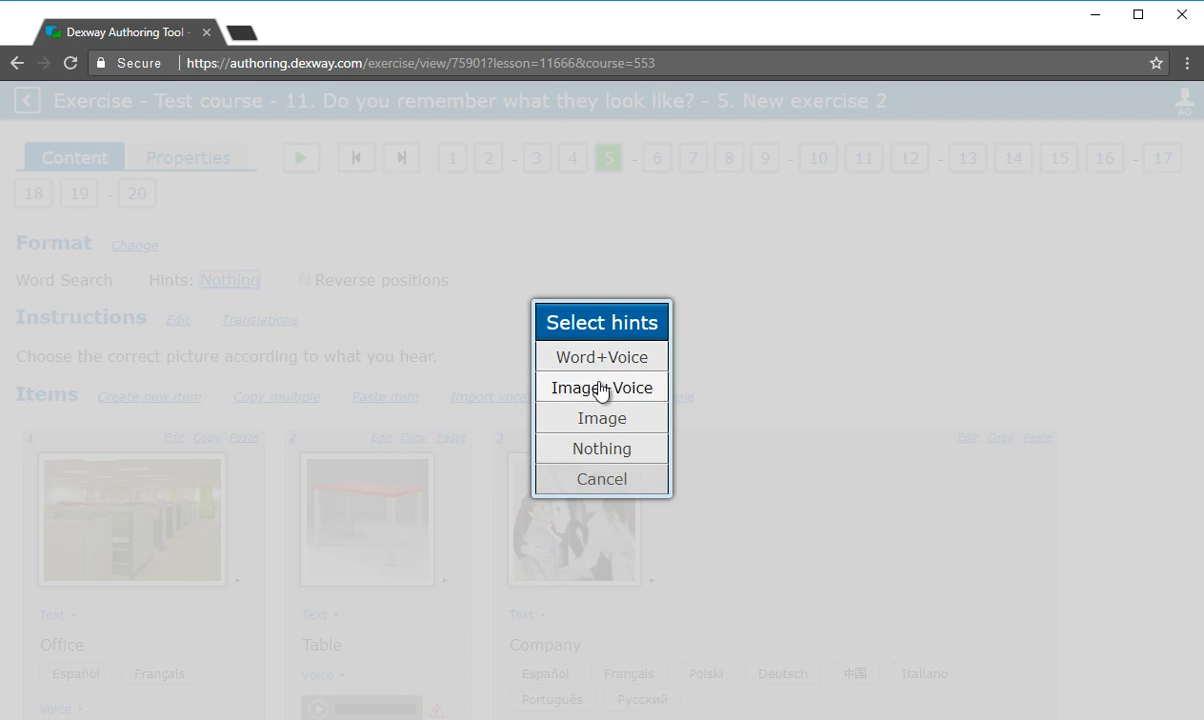
click(648, 390)
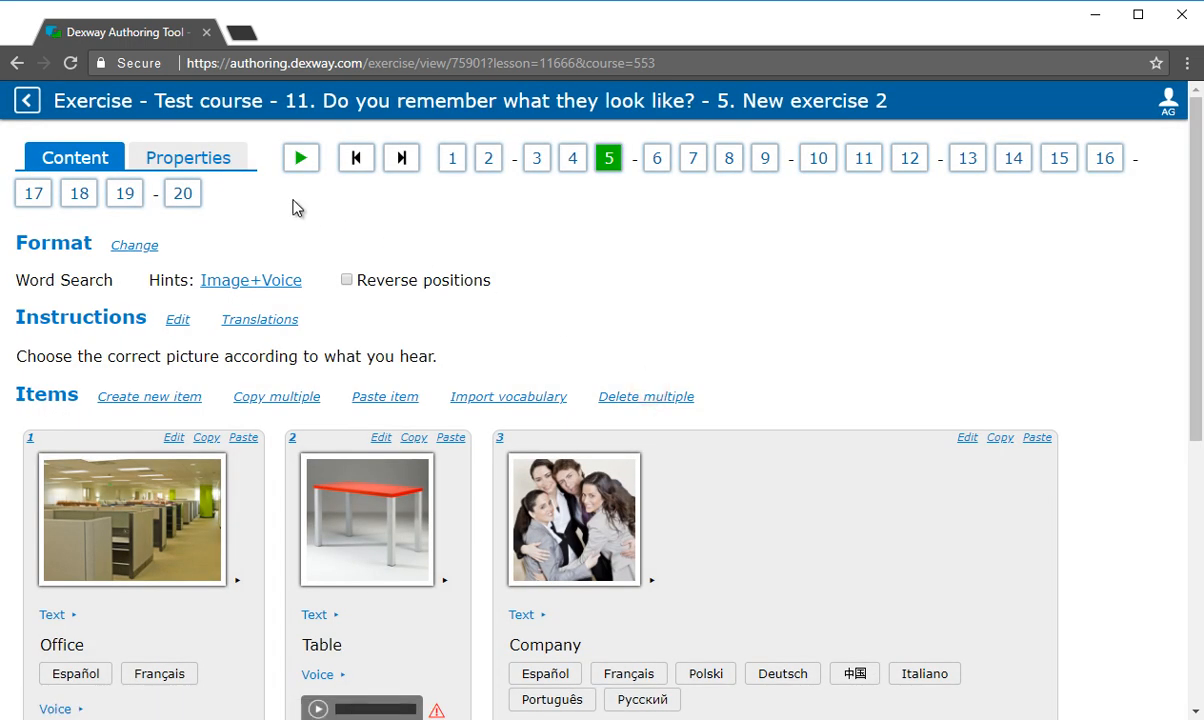
Preview the Word Search, check the first word's picture hint and mark COMPANY in the grid, then return to the lesson's exercise list
click(300, 160)
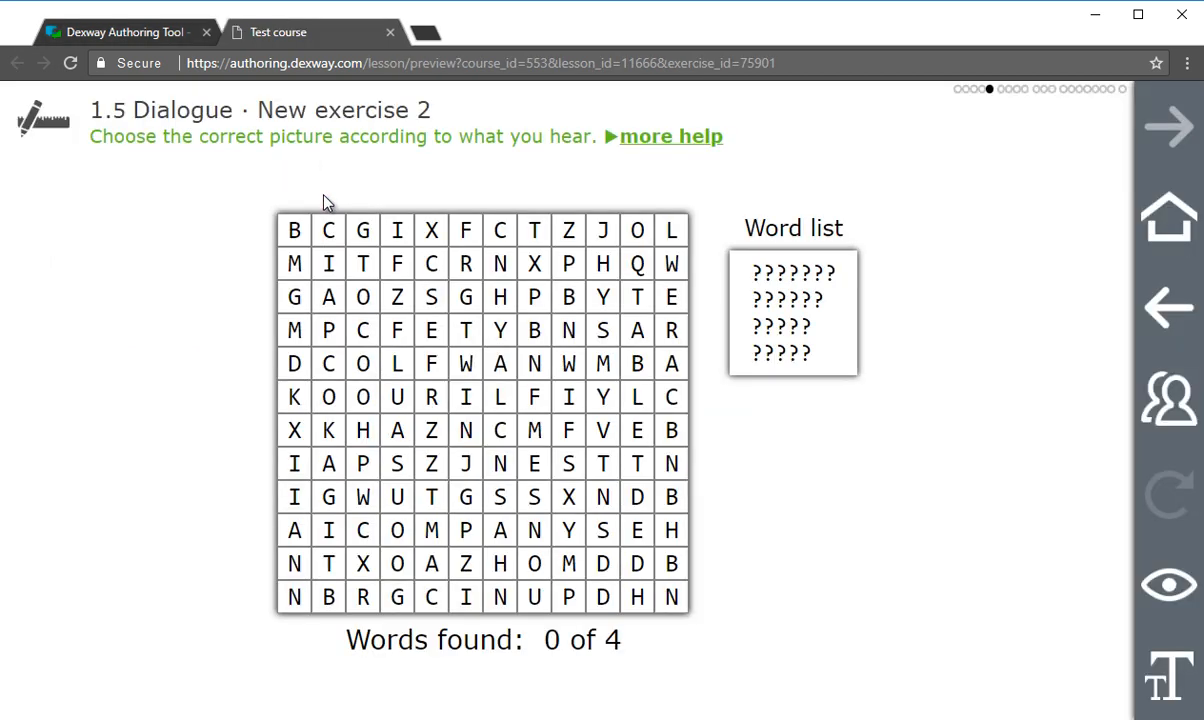
click(797, 276)
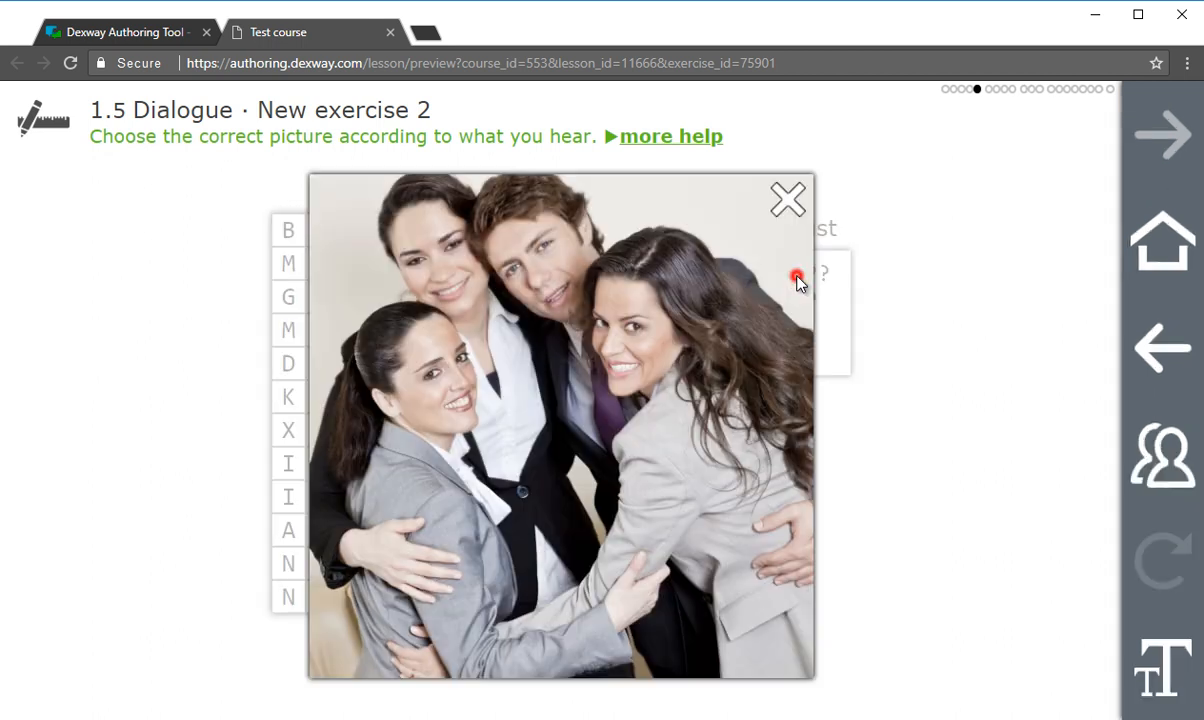
click(787, 199)
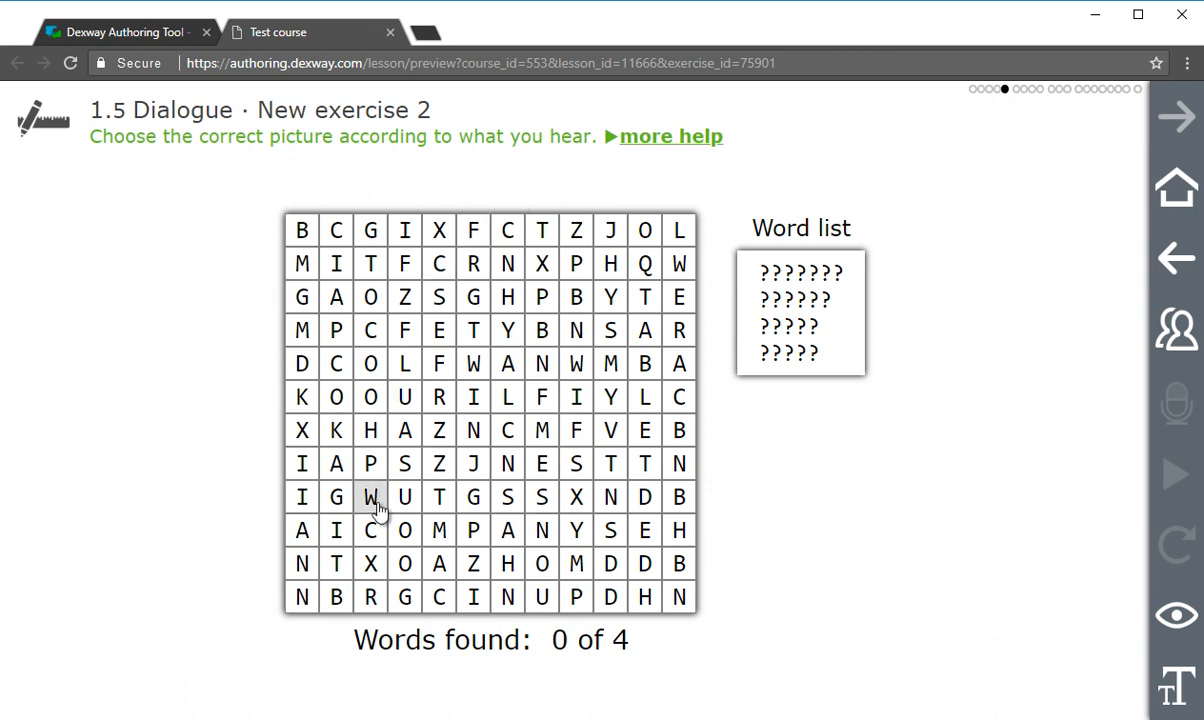
drag(370, 532, 575, 535)
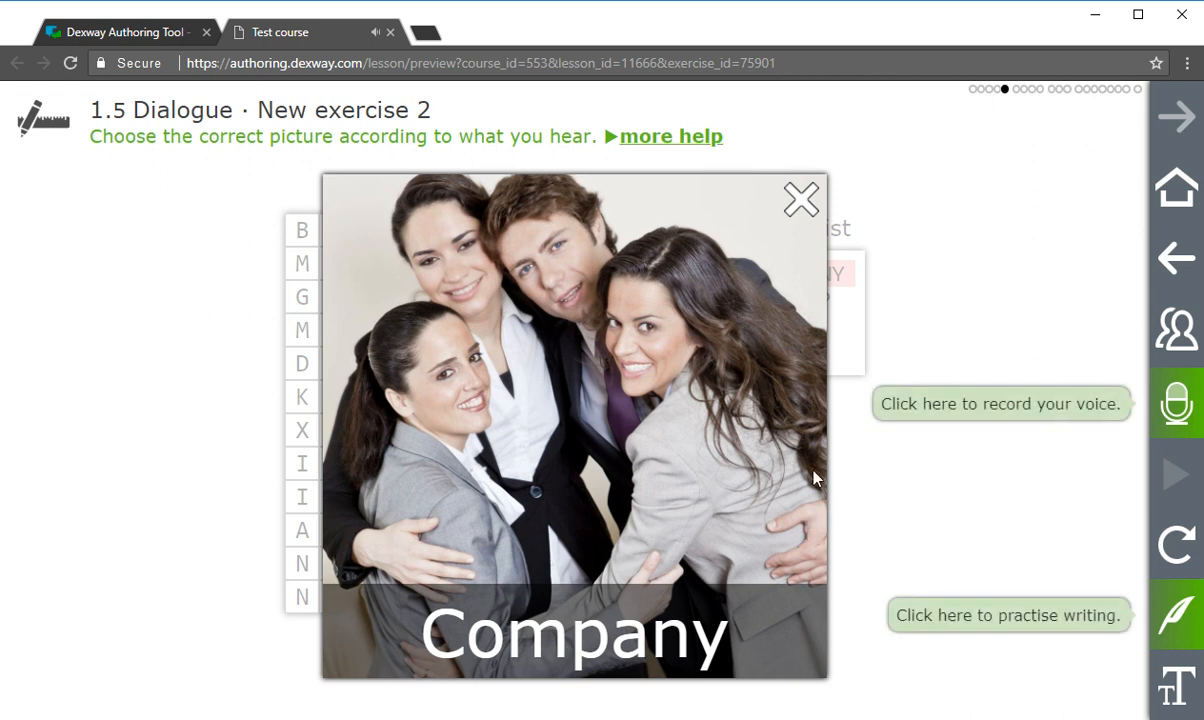
click(800, 203)
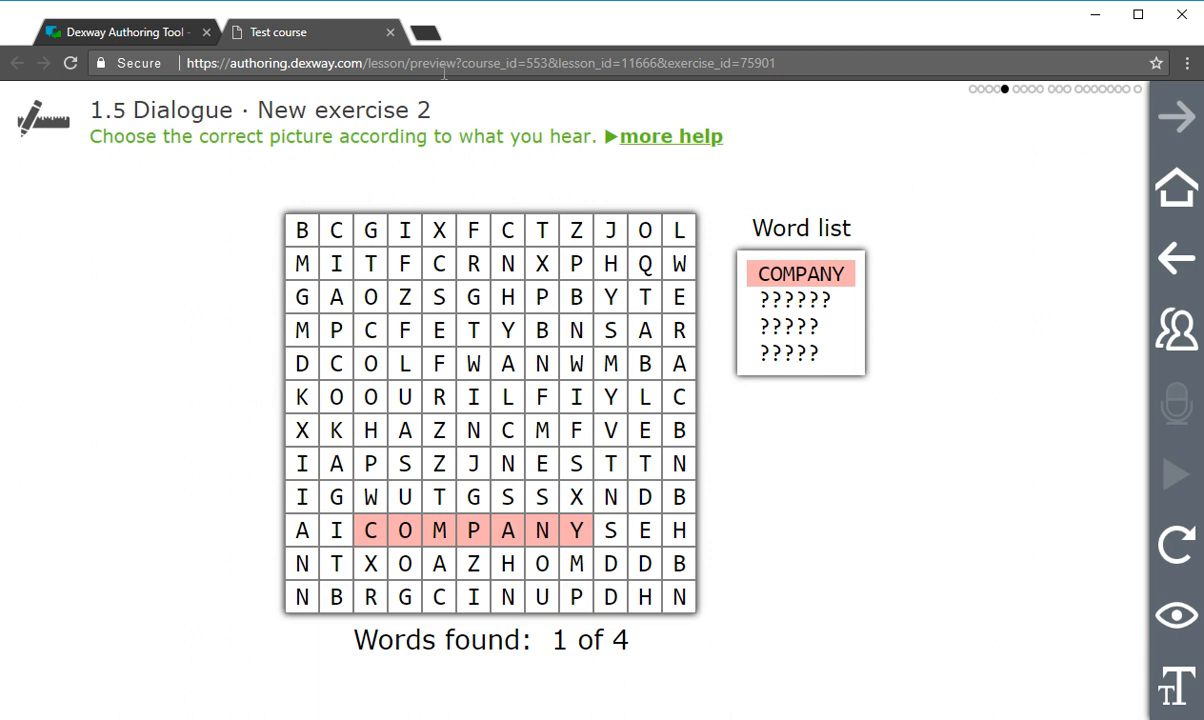
click(391, 34)
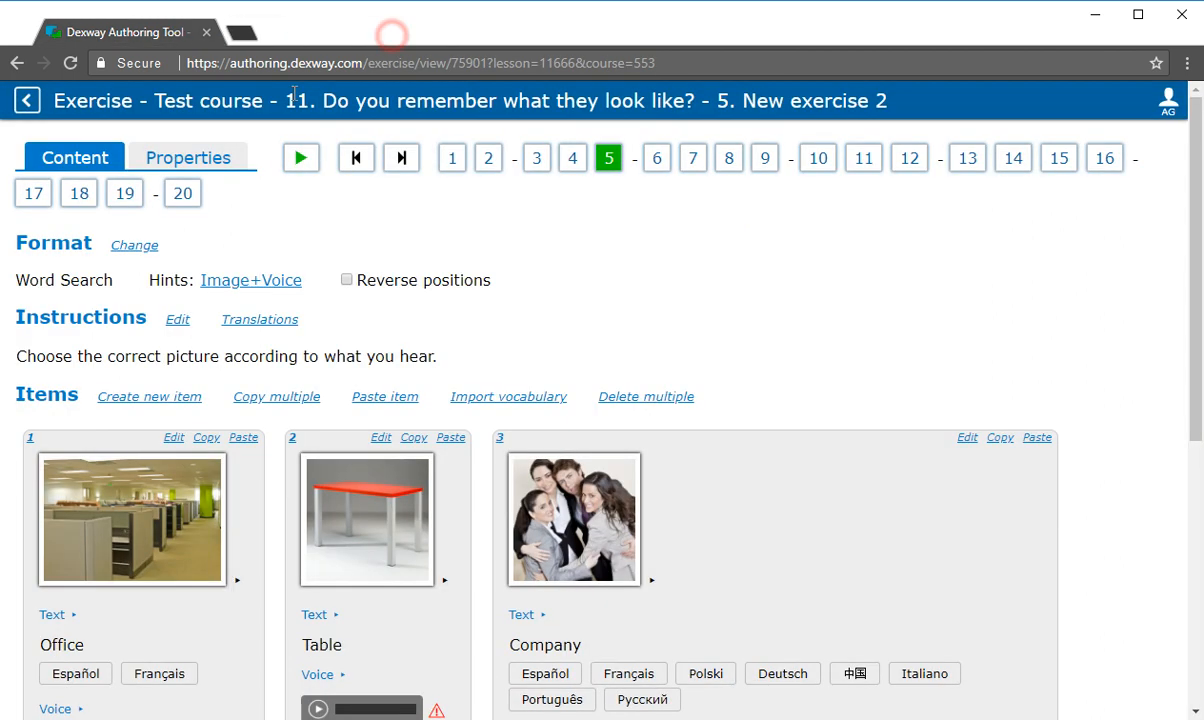
click(26, 102)
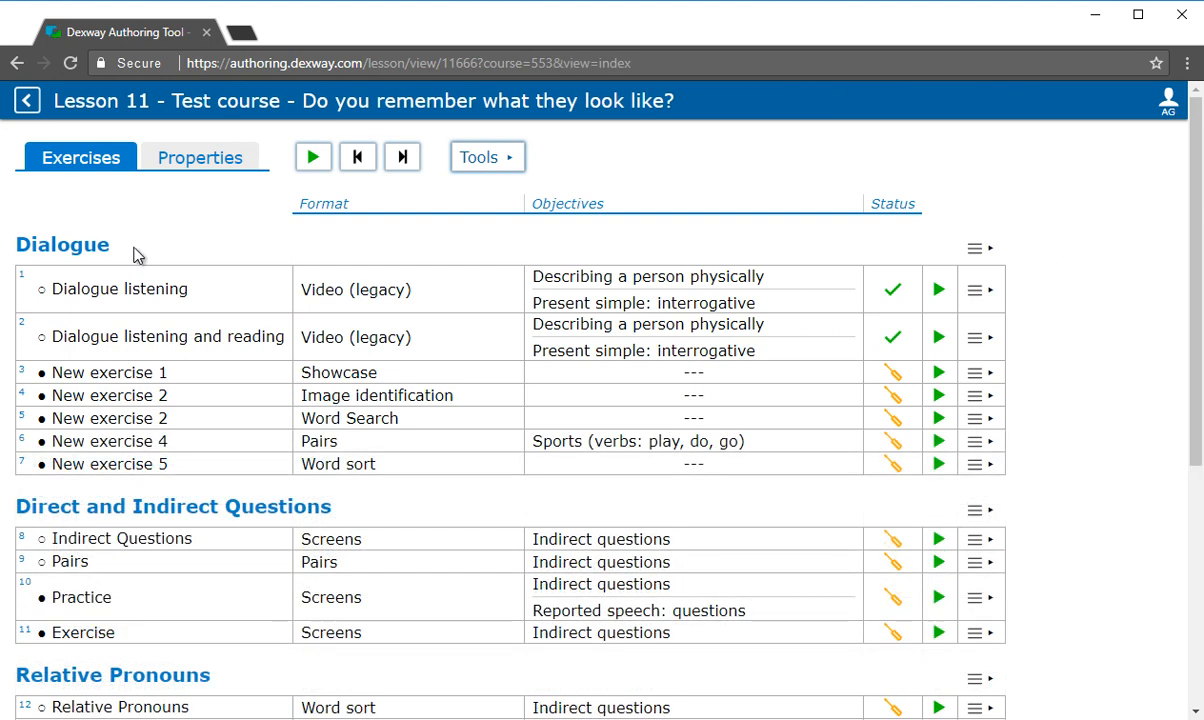
Preview the Pairs exercise New exercise 4, matching Hiking with Go and Basketball with Play, and return to the exercise list
click(378, 452)
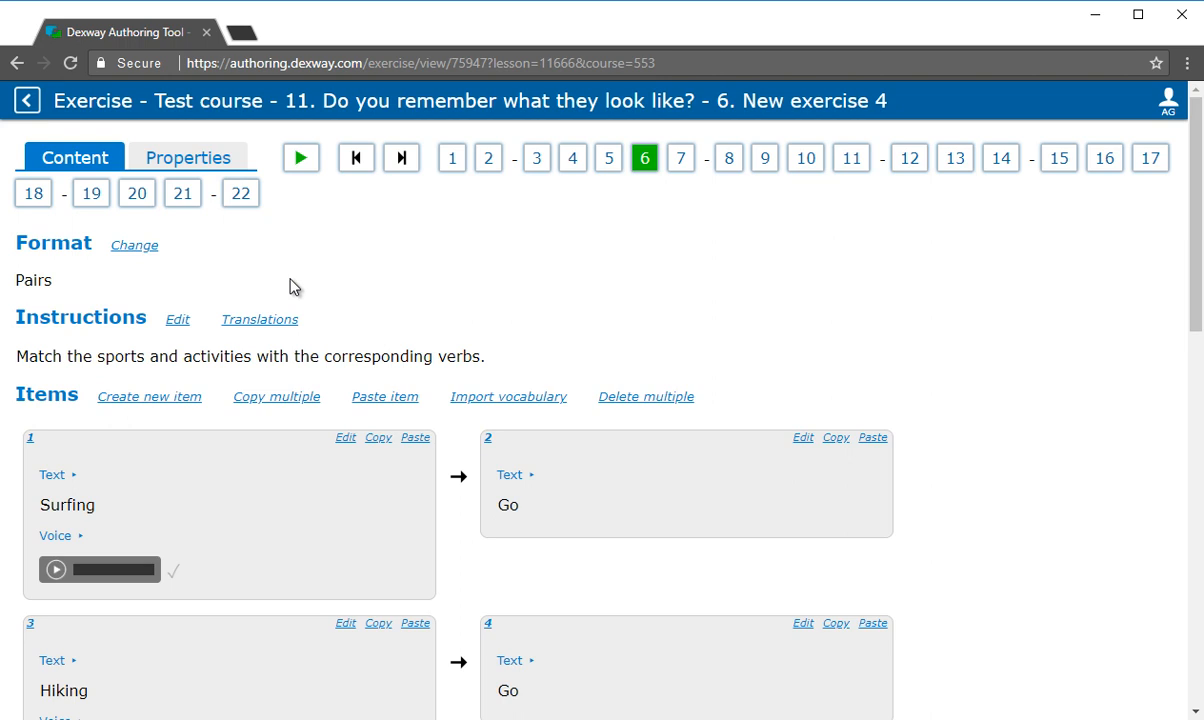
click(302, 170)
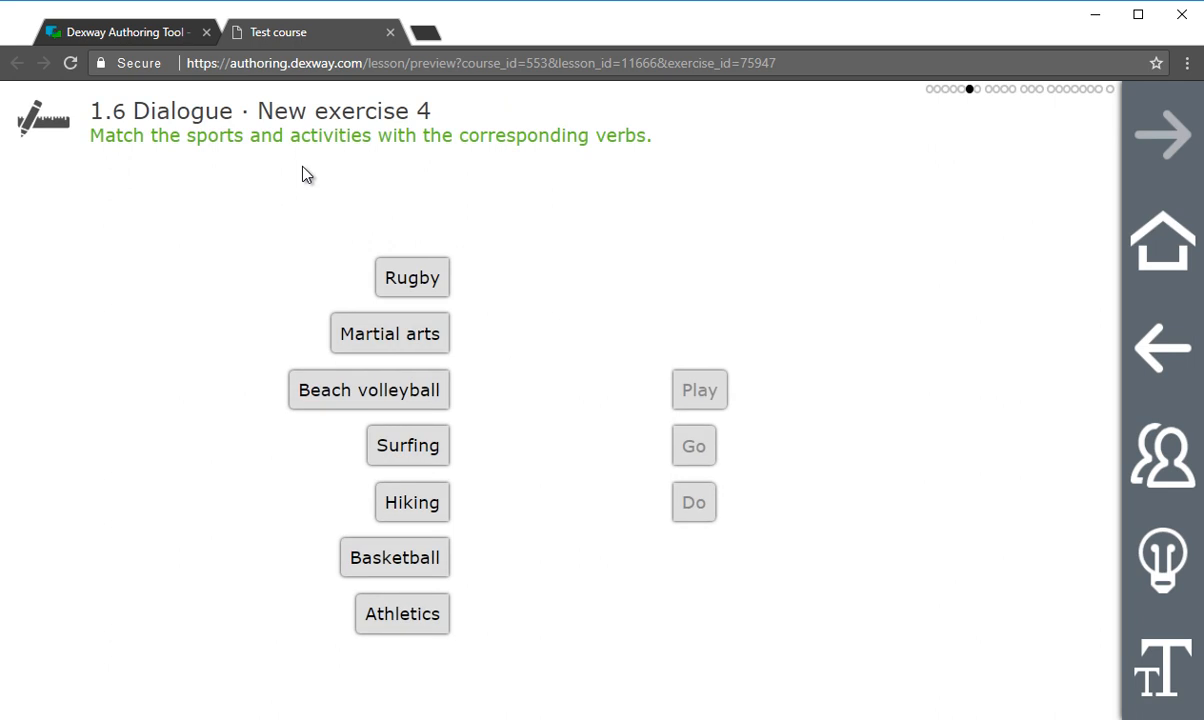
click(426, 511)
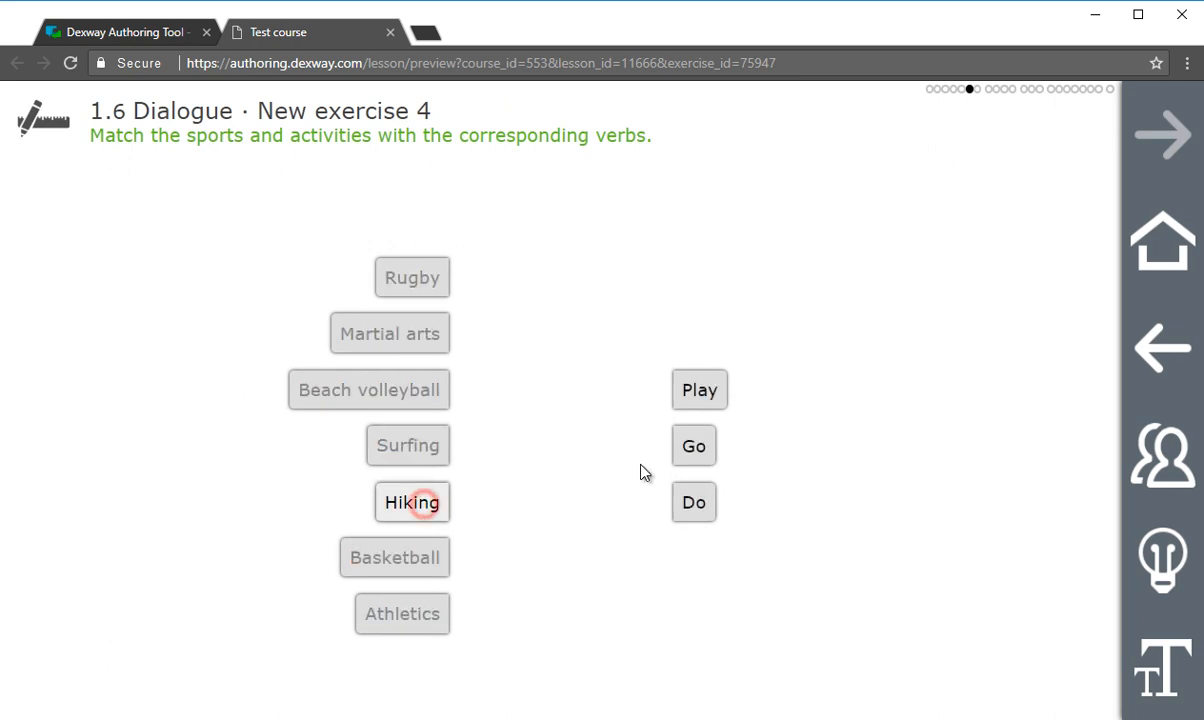
click(686, 447)
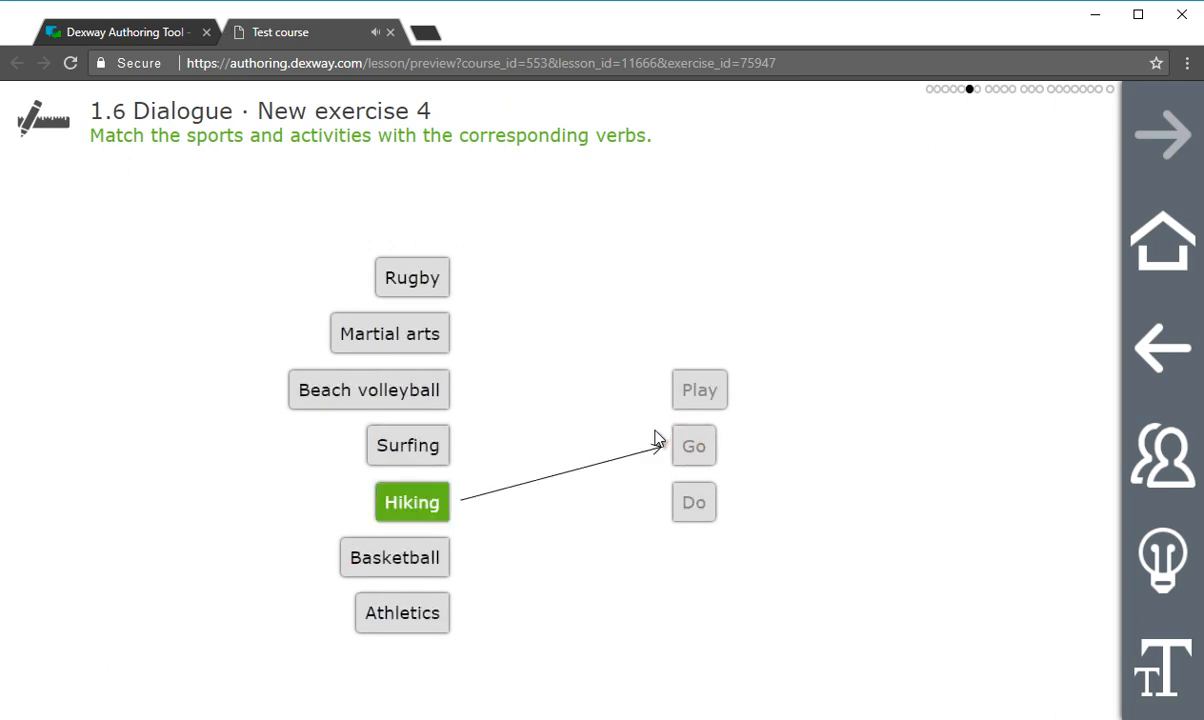
click(424, 557)
click(697, 396)
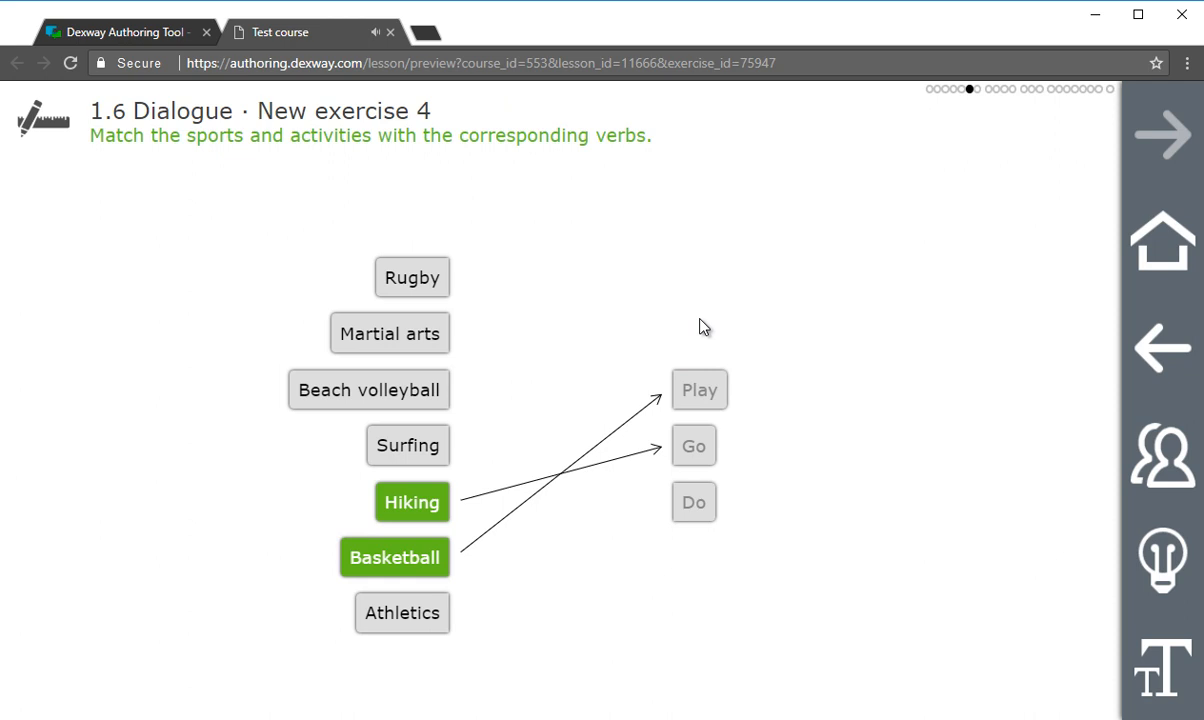
click(390, 32)
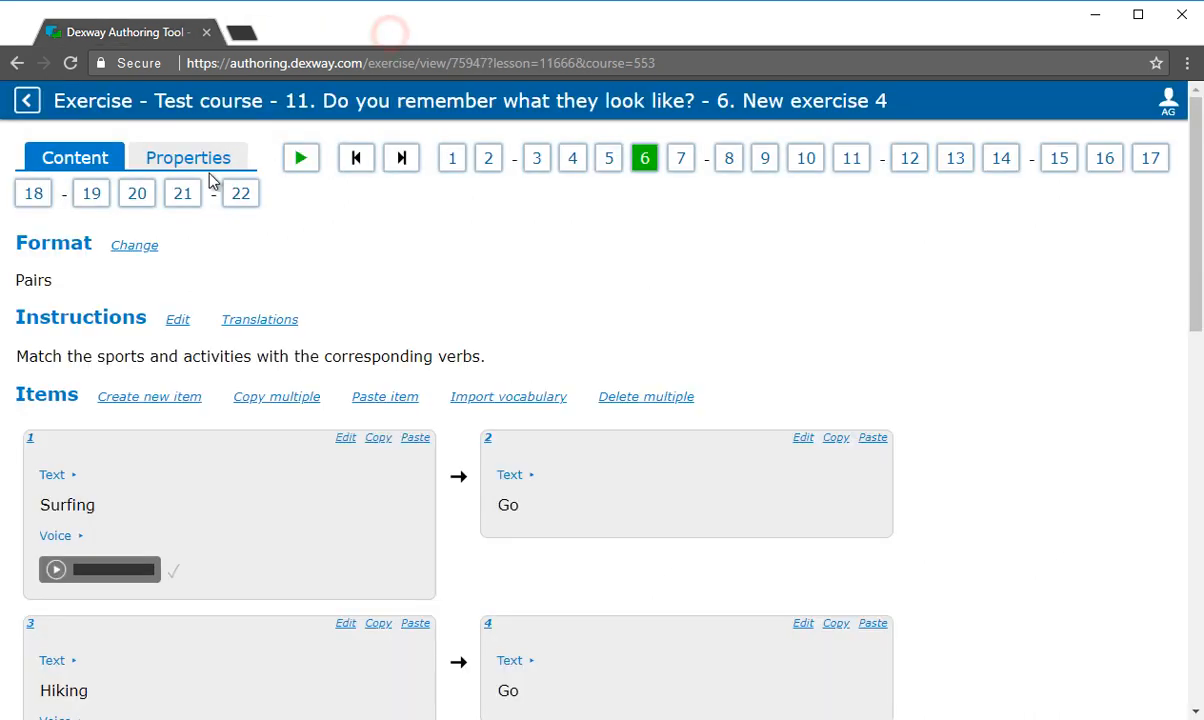
click(27, 100)
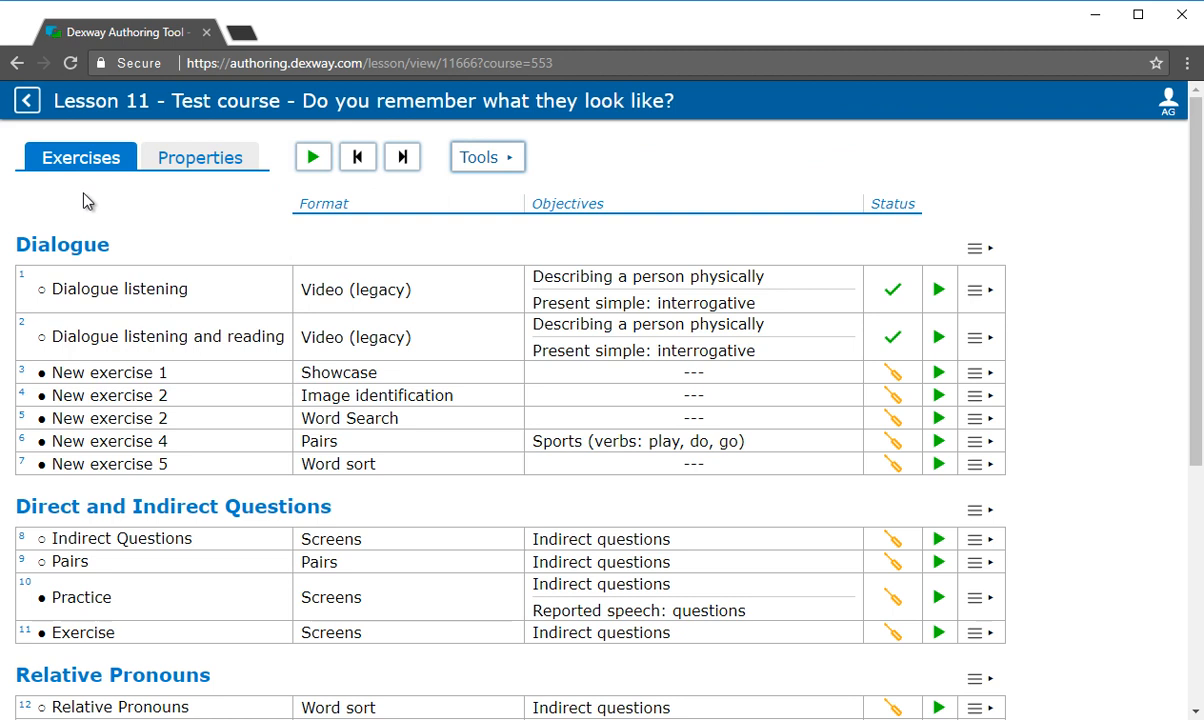
Preview the Word sort exercise New exercise 5 and order the first question as "Why are you studying English?"
click(388, 475)
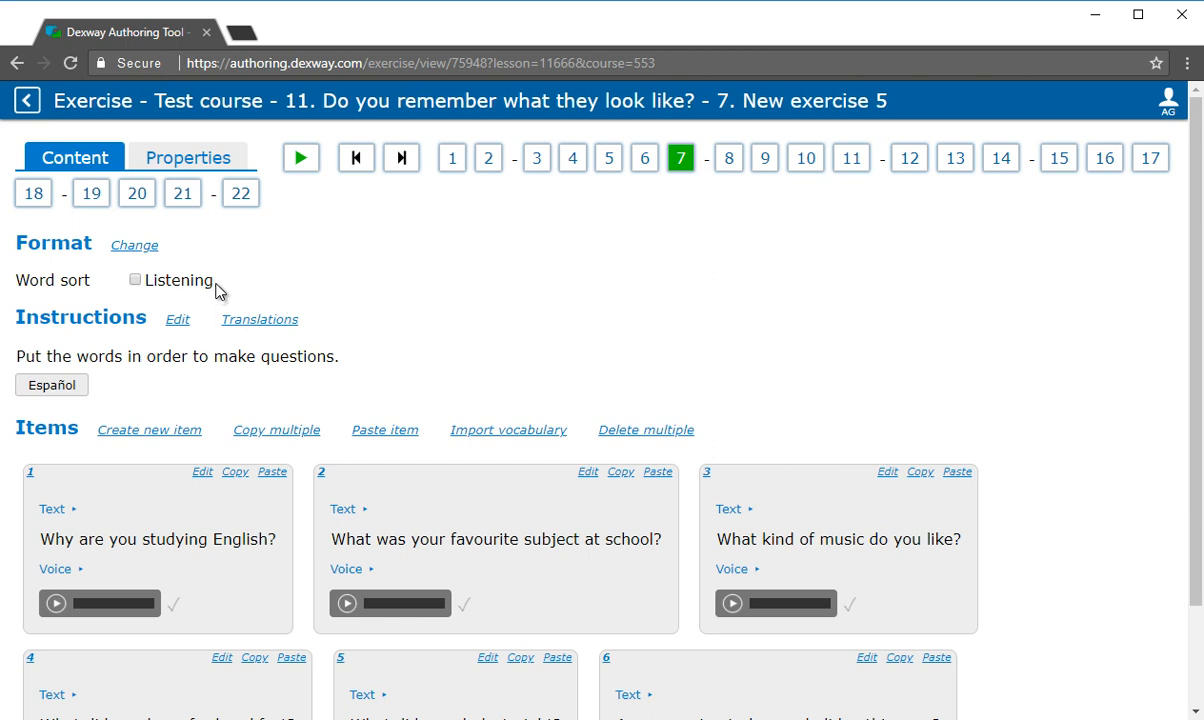
click(300, 163)
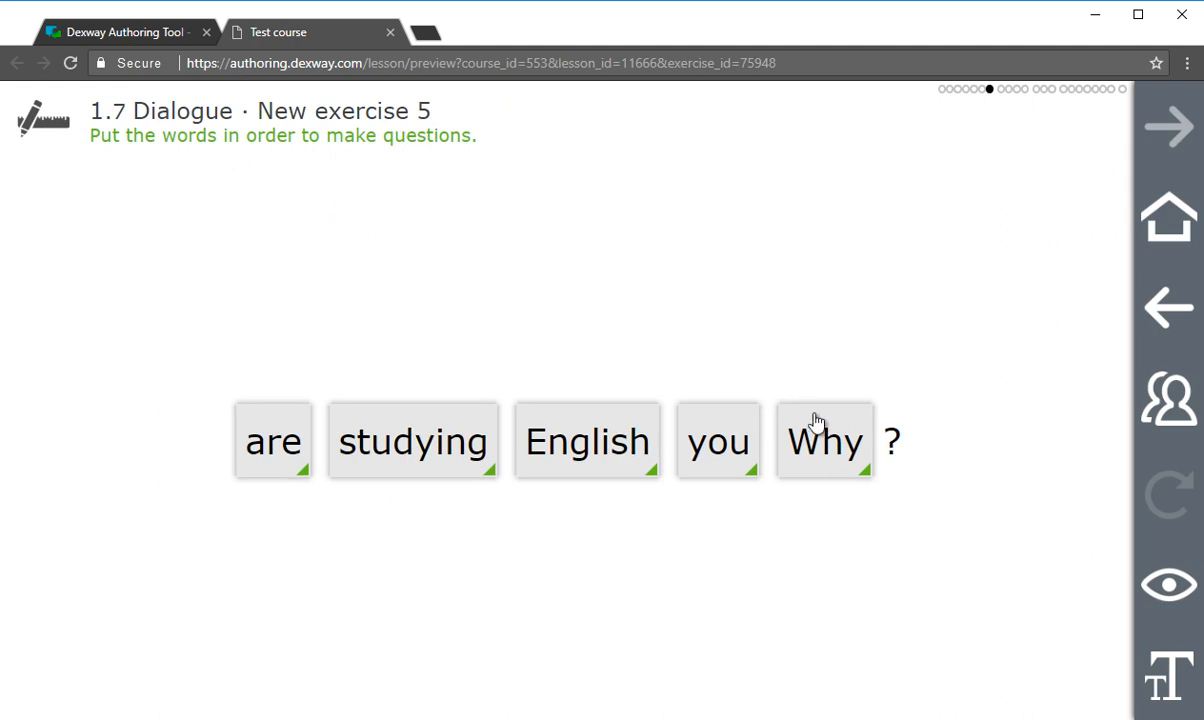
click(822, 443)
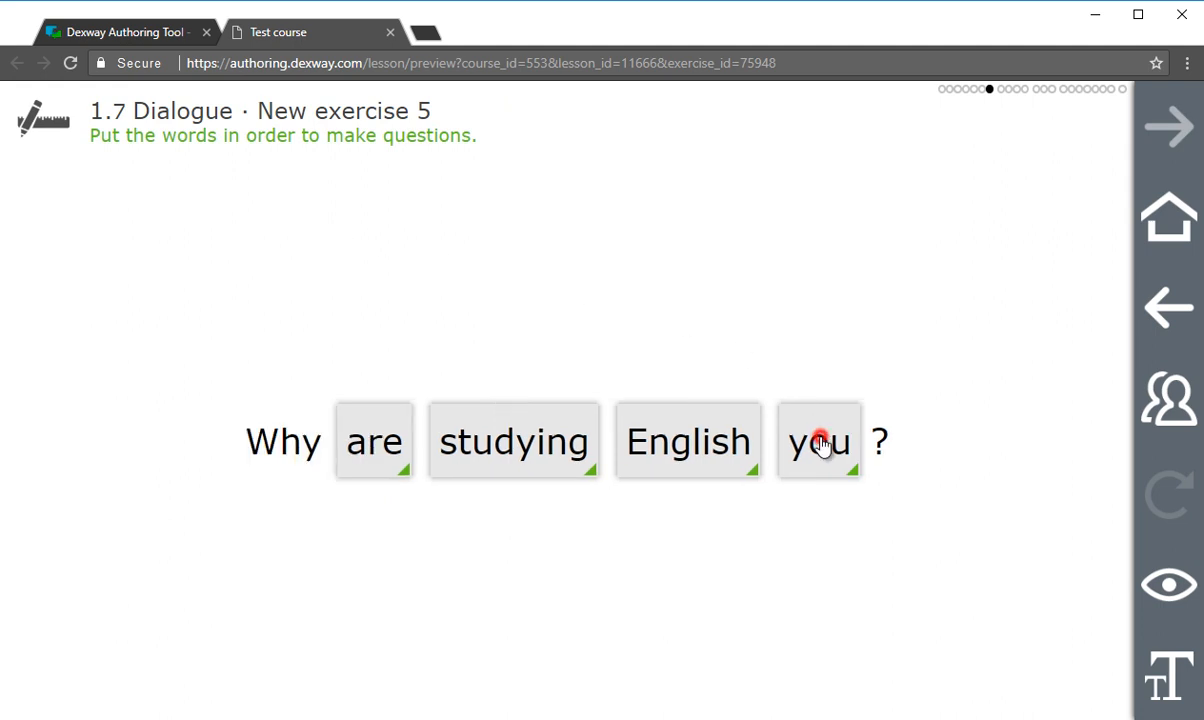
click(386, 451)
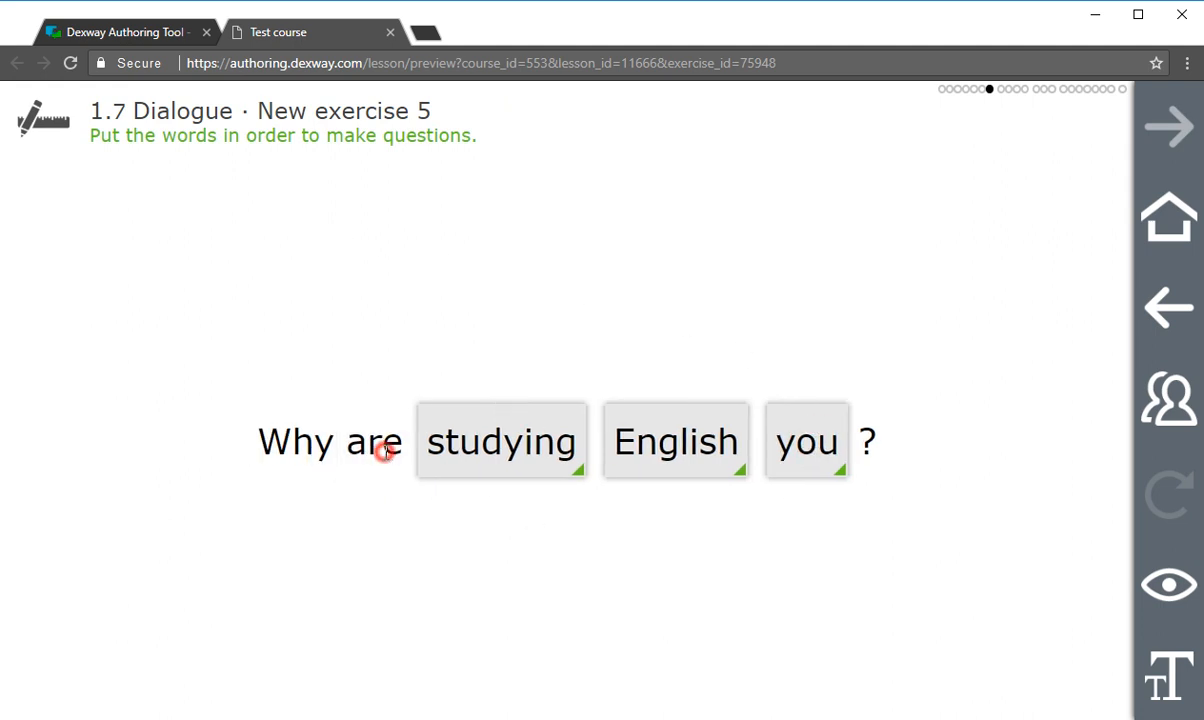
click(812, 452)
click(588, 447)
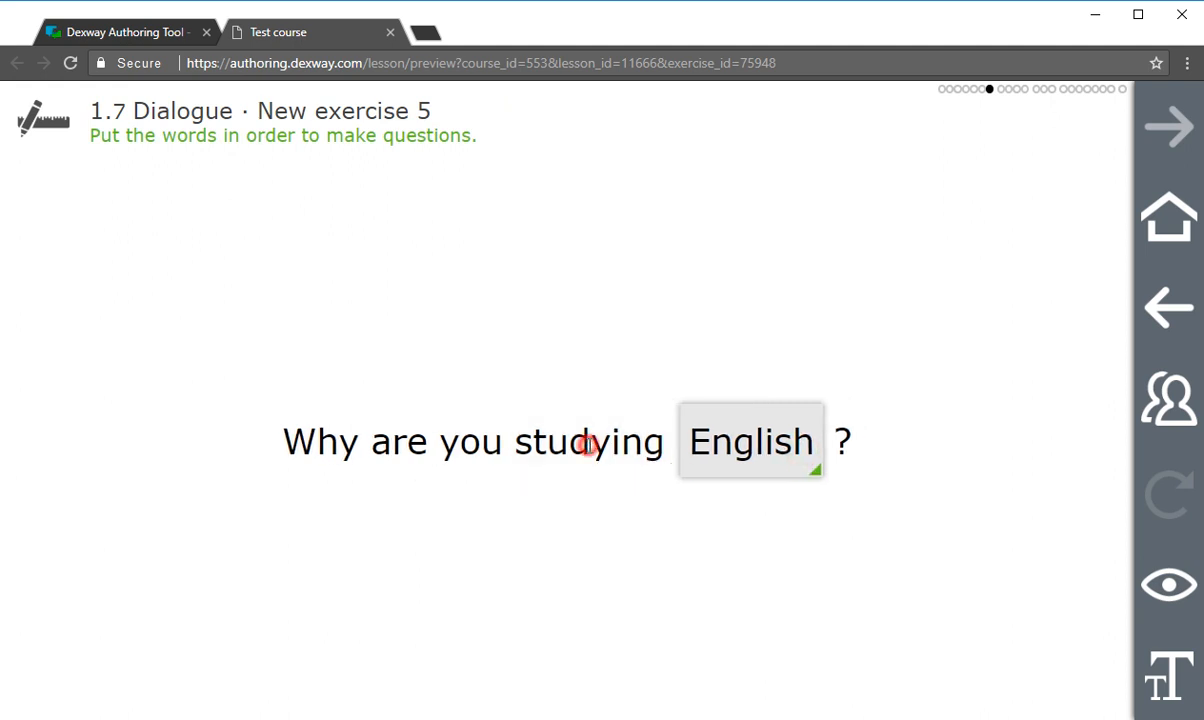
click(765, 445)
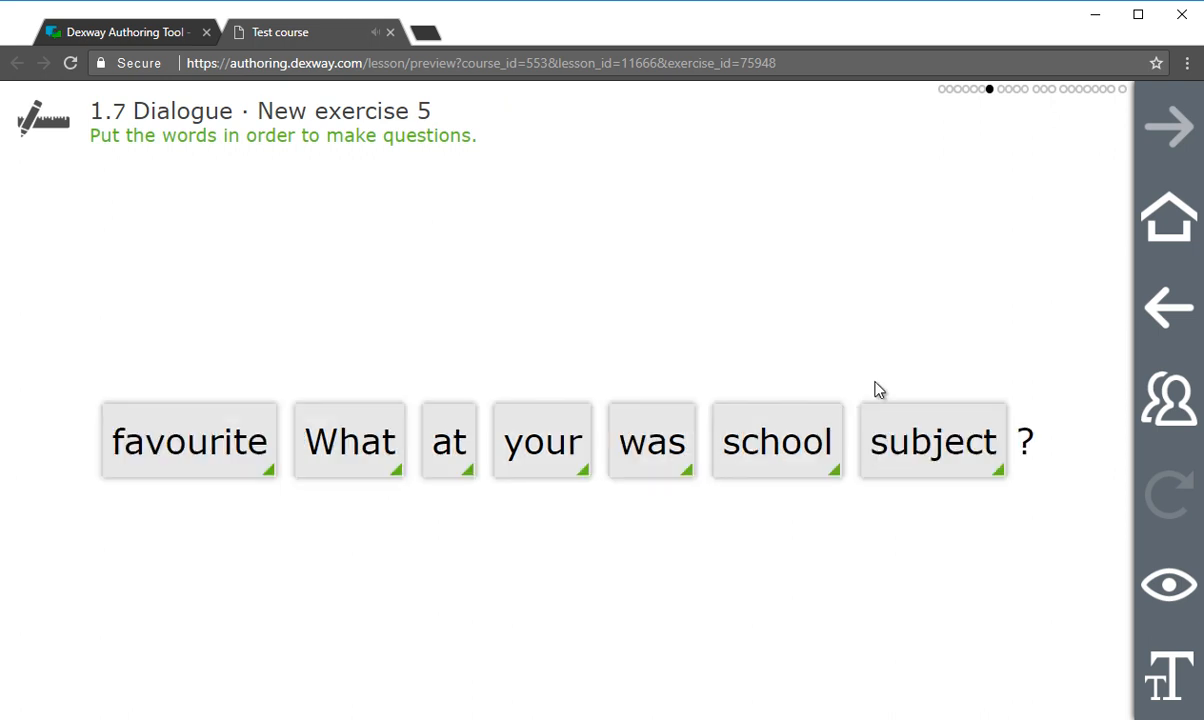
Leave the Word sort preview, return to the lesson's exercise list, and create New exercise 6 in the Dialogue chapter with the Screens format
click(390, 33)
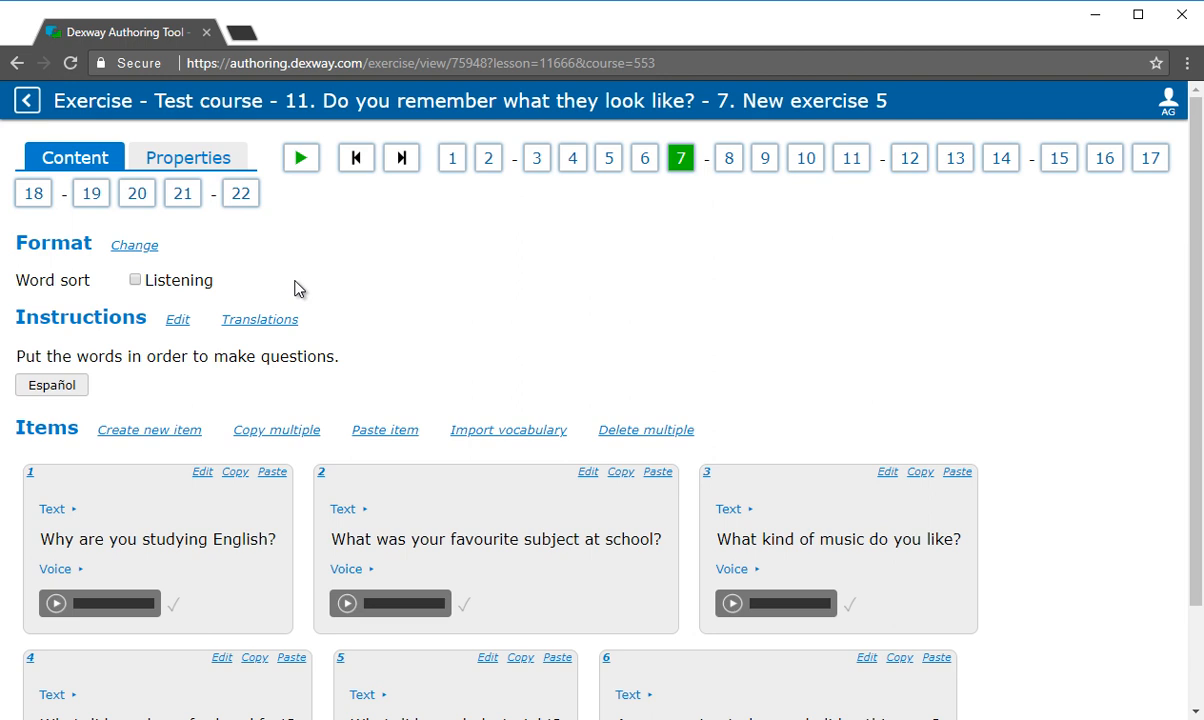
click(25, 104)
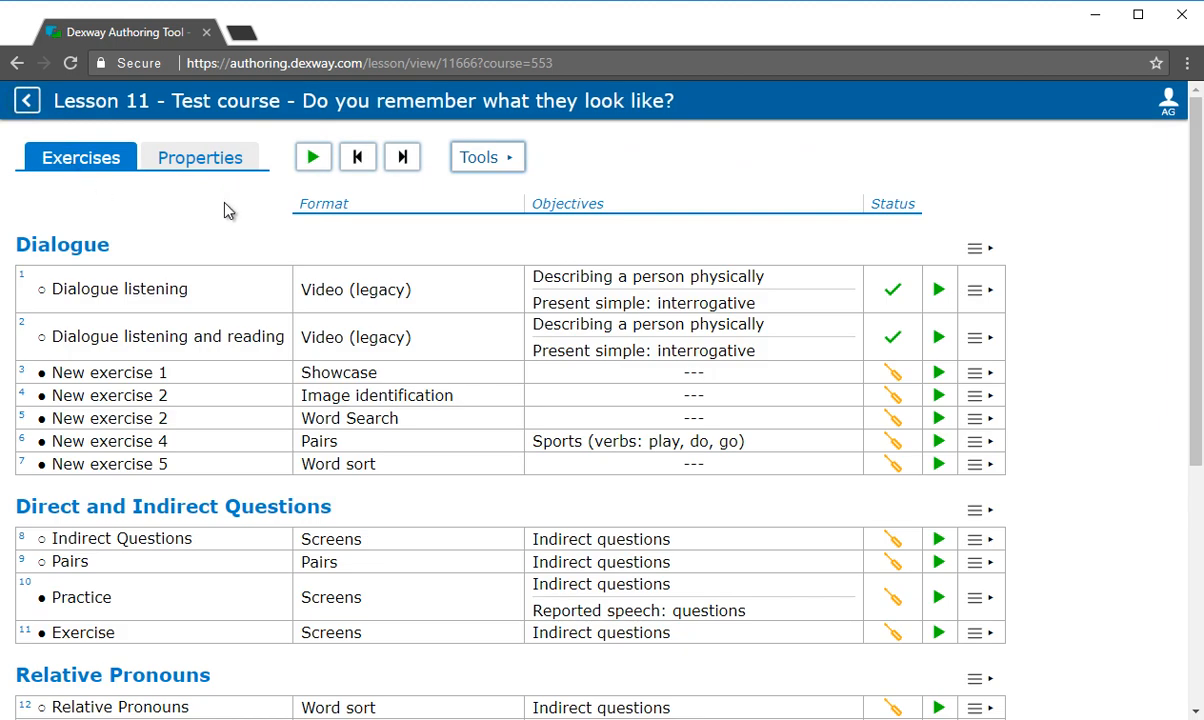
click(977, 253)
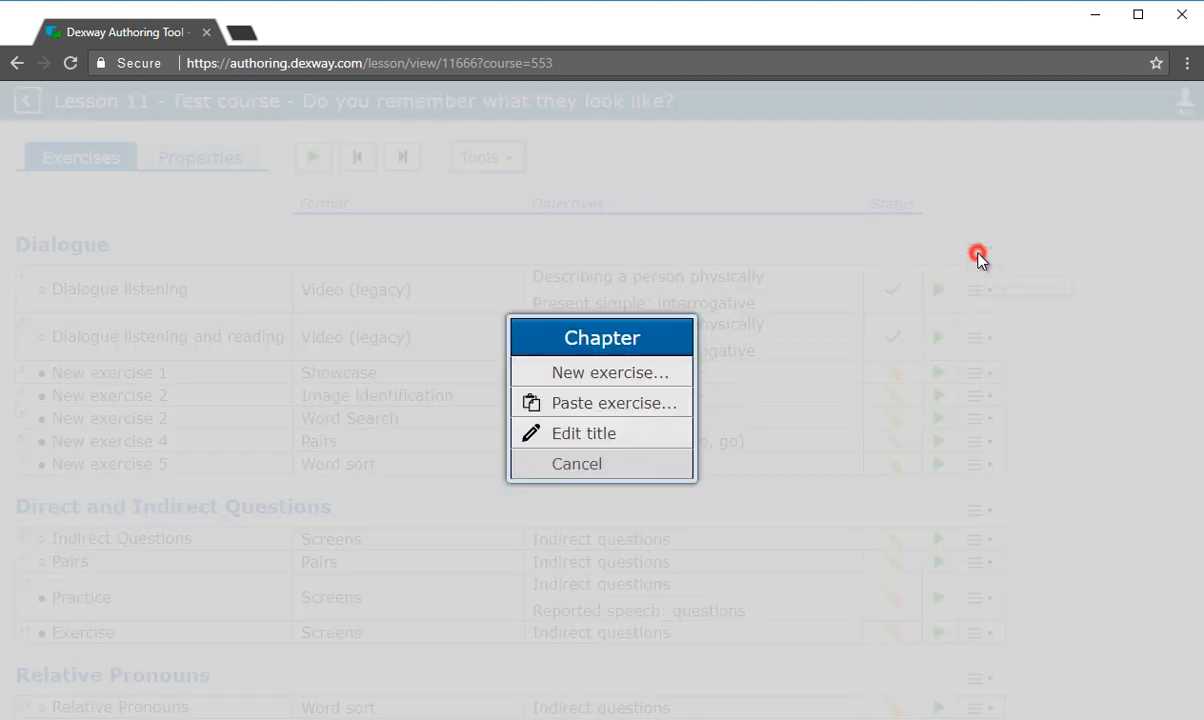
click(648, 372)
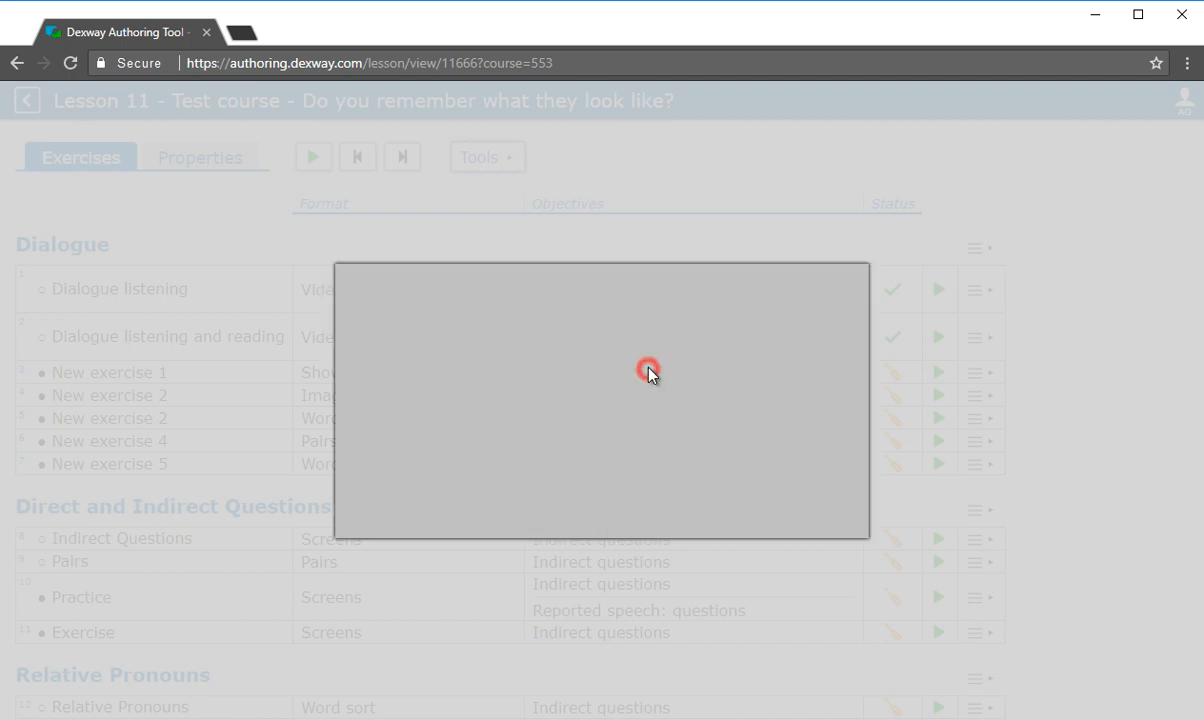
text(New exercise 6)
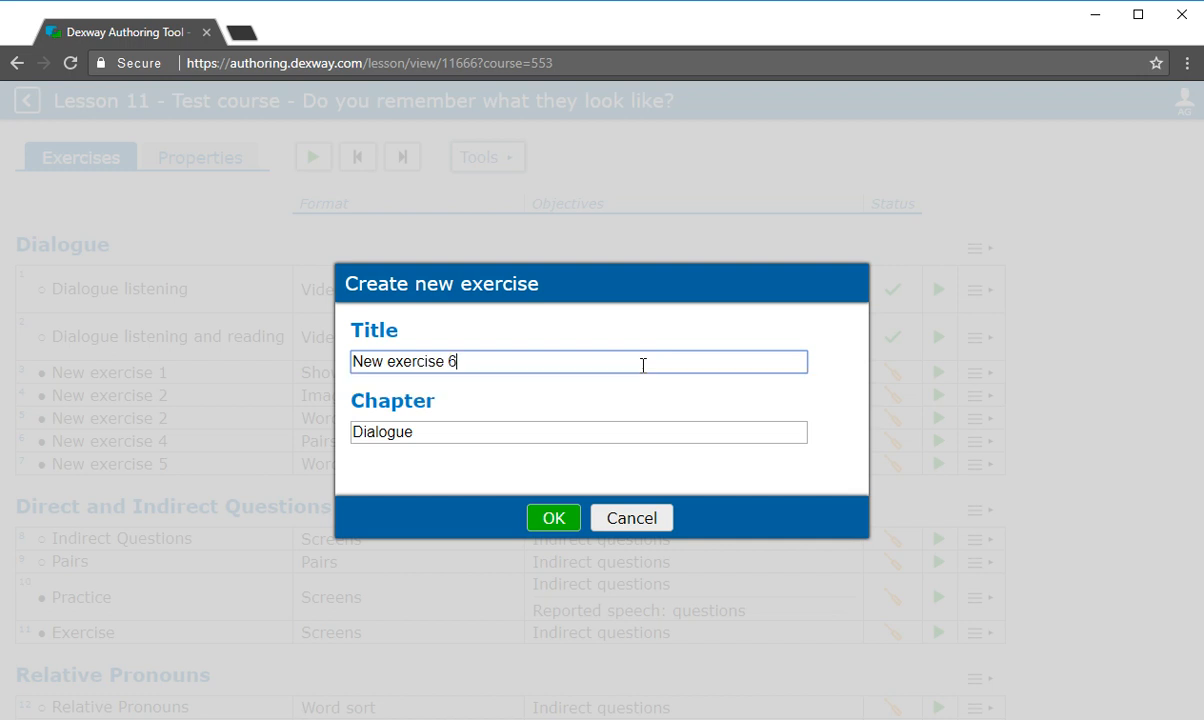
click(562, 520)
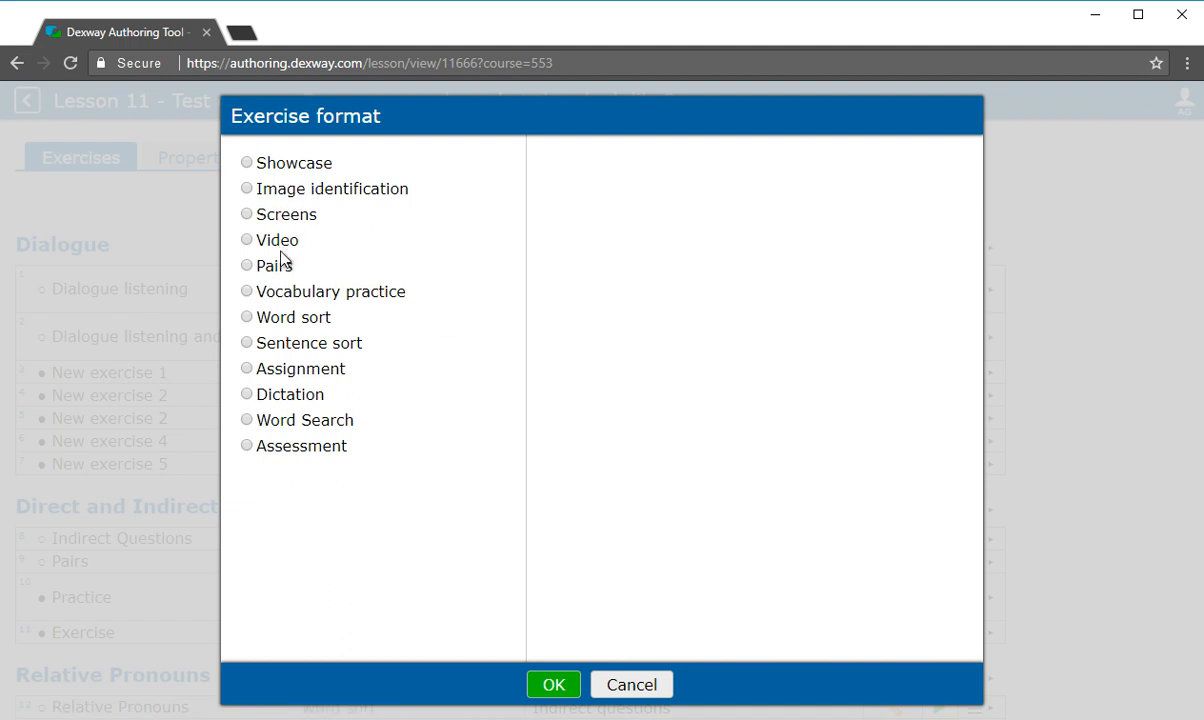
click(295, 223)
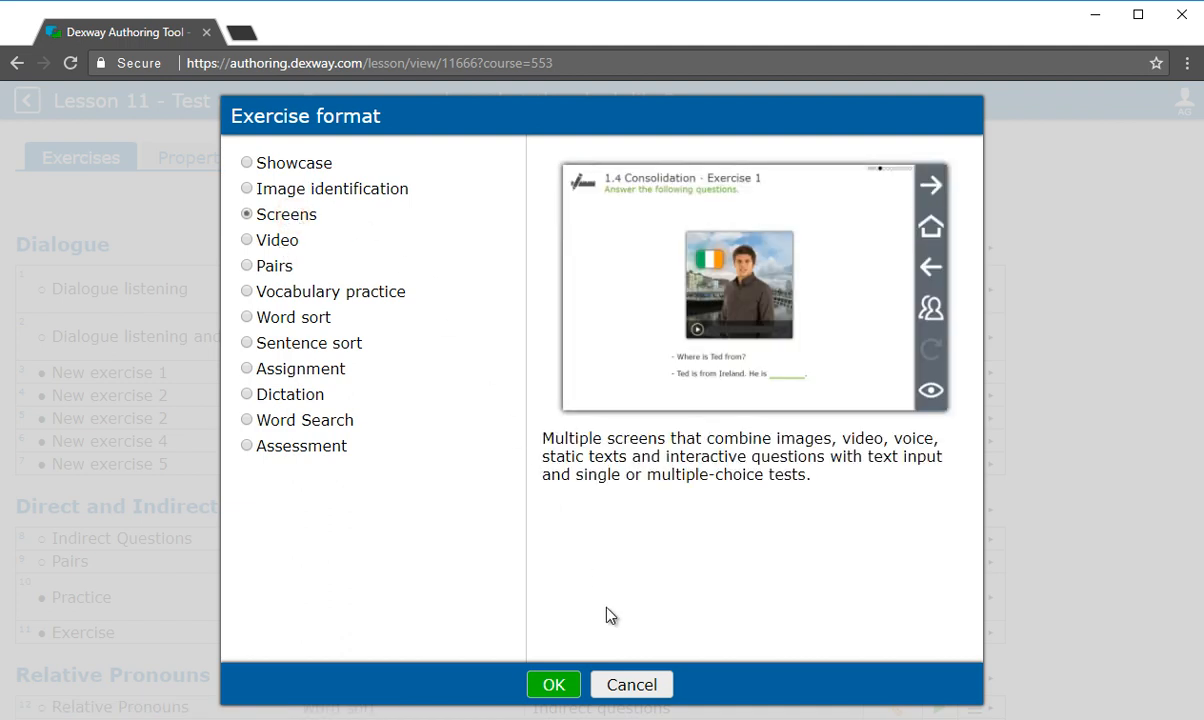
click(553, 685)
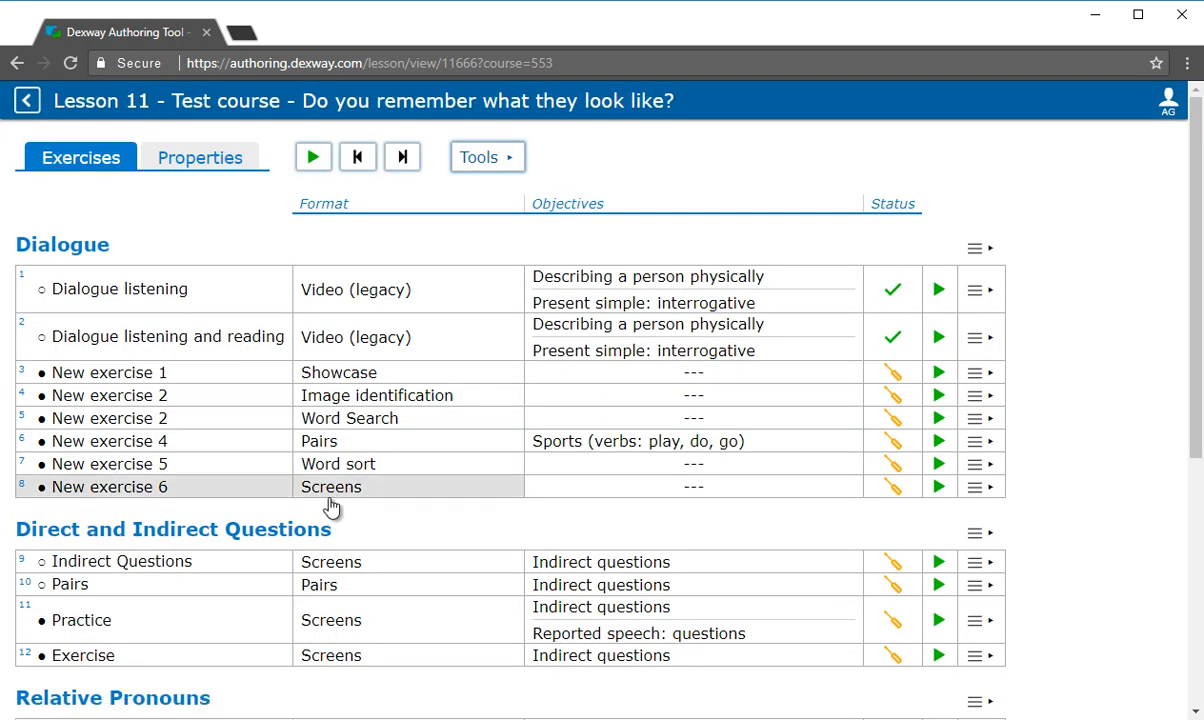
Open New exercise 6 and create a first item with the text "He [looks] about 60 years old."
click(402, 490)
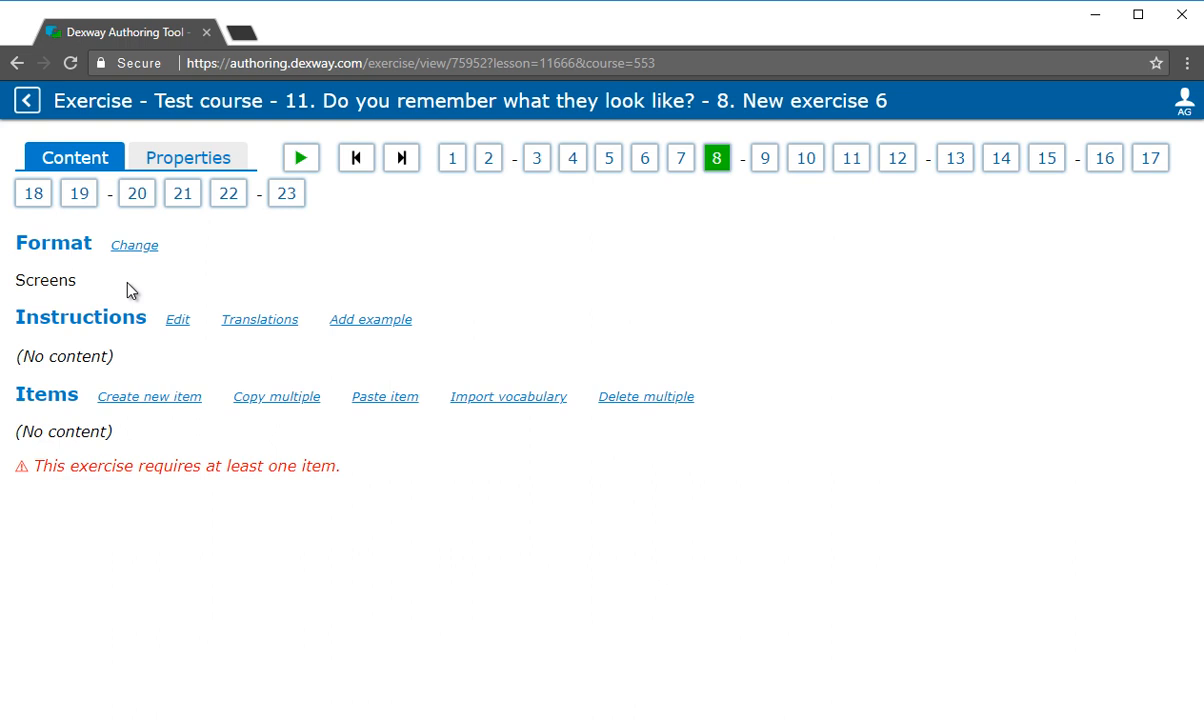
click(156, 398)
click(87, 438)
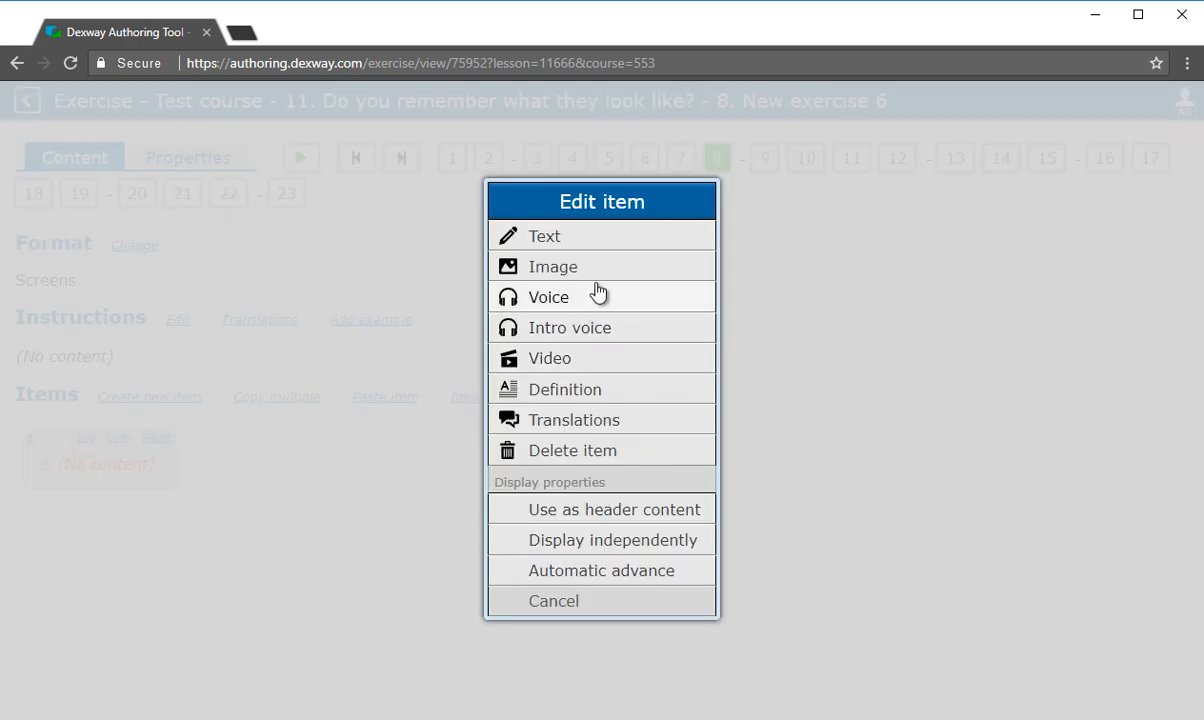
click(605, 240)
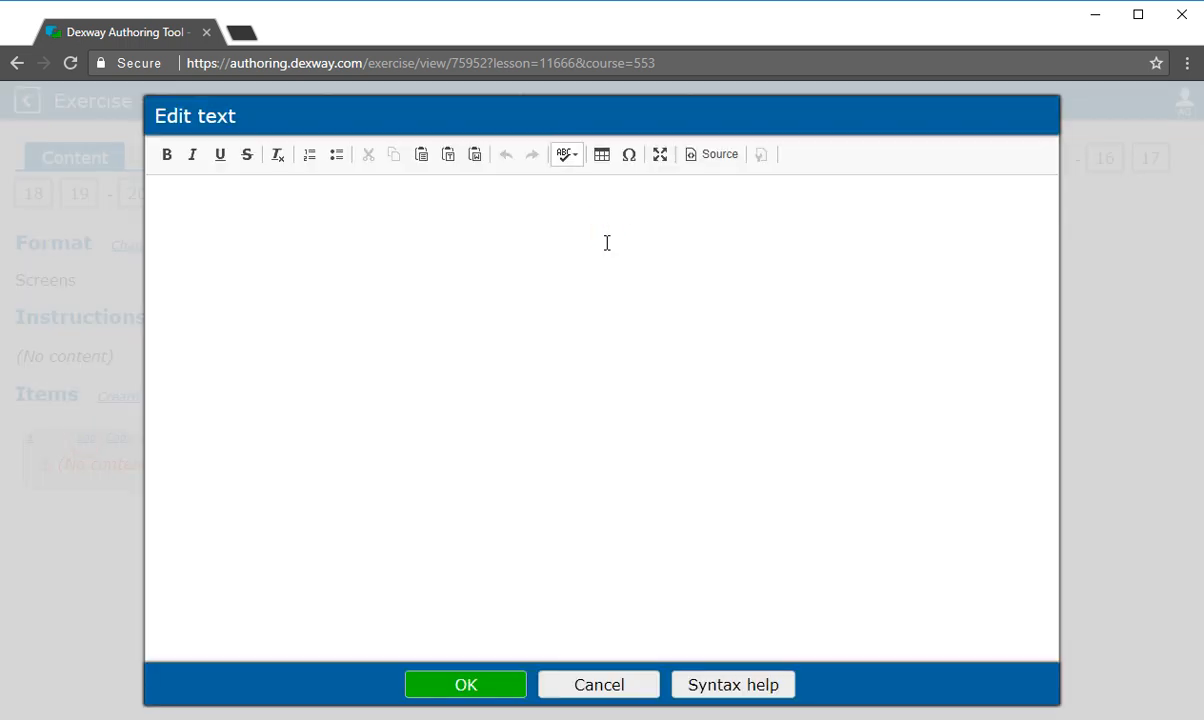
text(He [looks] about 60 years old.)
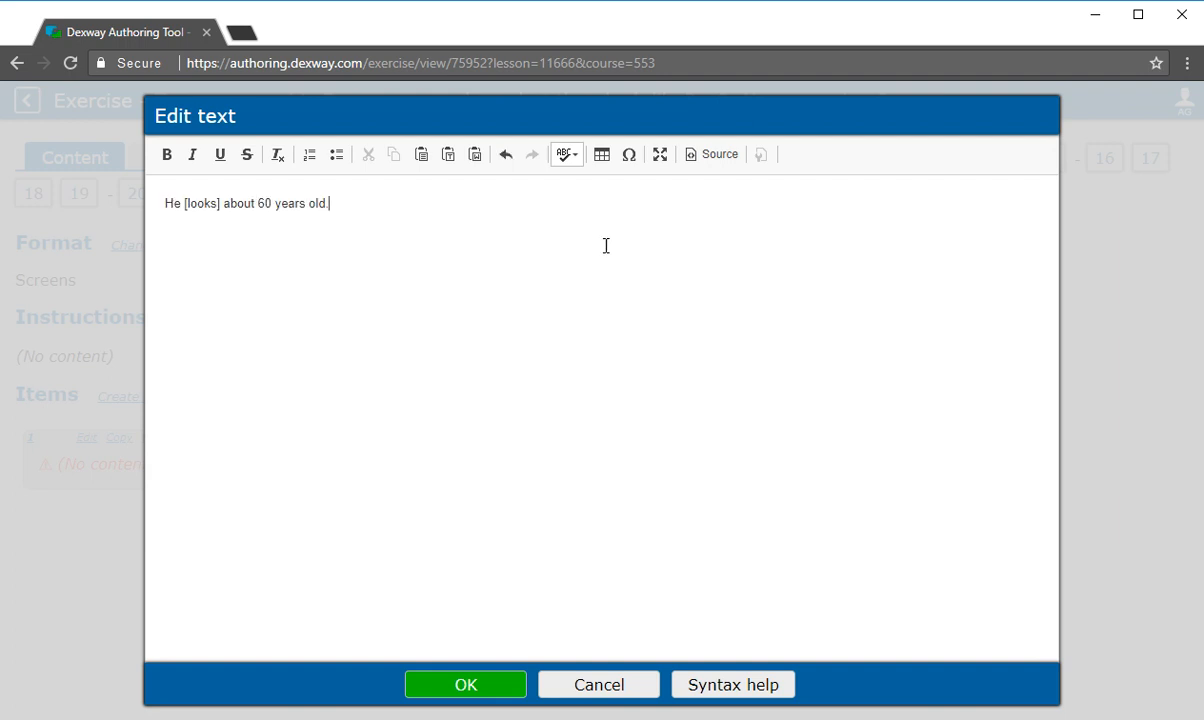
click(484, 686)
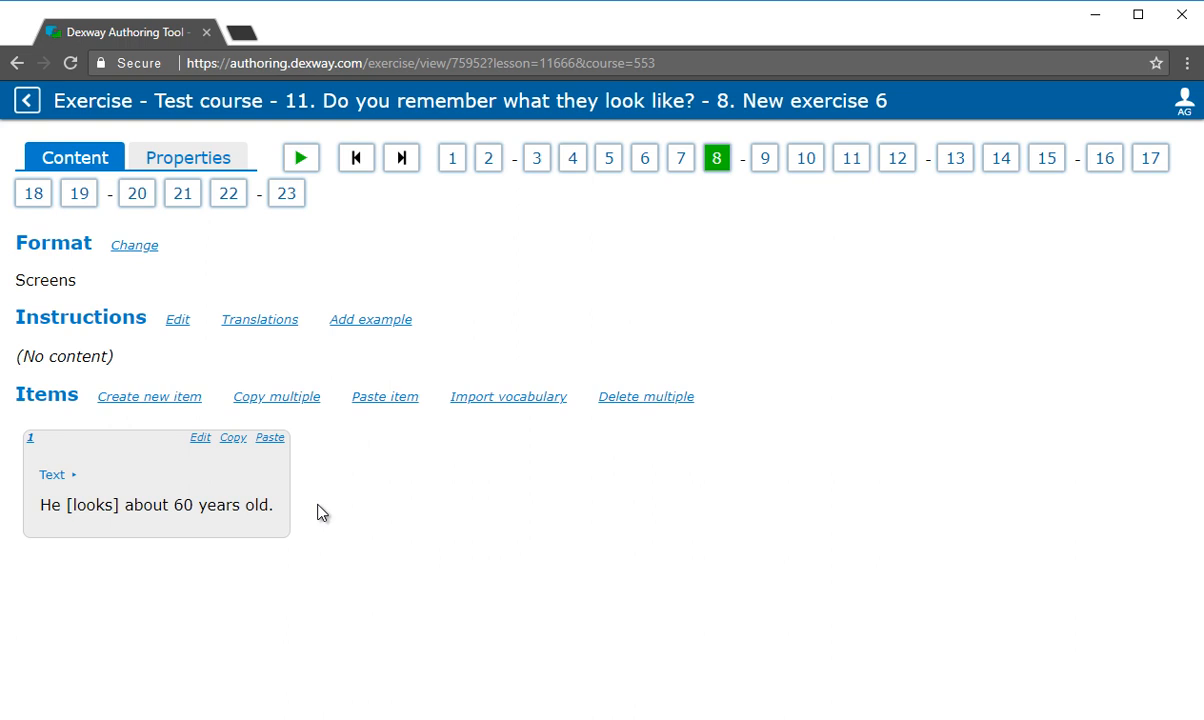
Search the image library for "60 years" and add the picture of the white-haired man with glasses to item 1
click(200, 438)
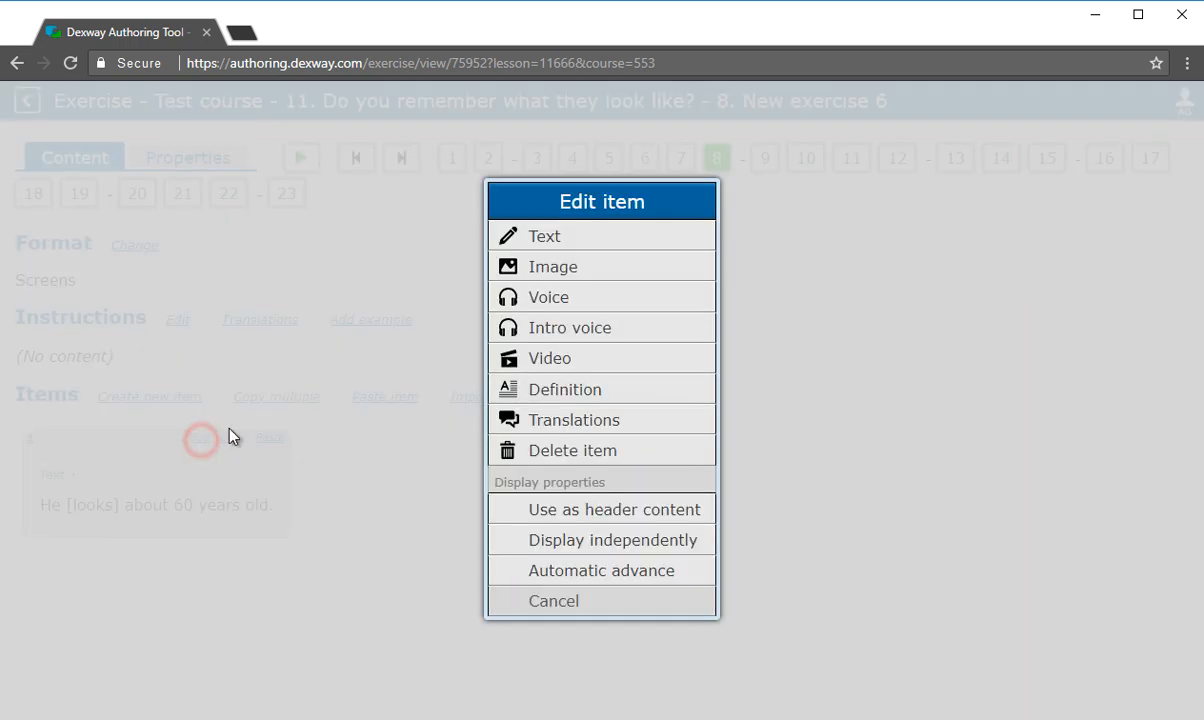
click(573, 268)
text(60 years)
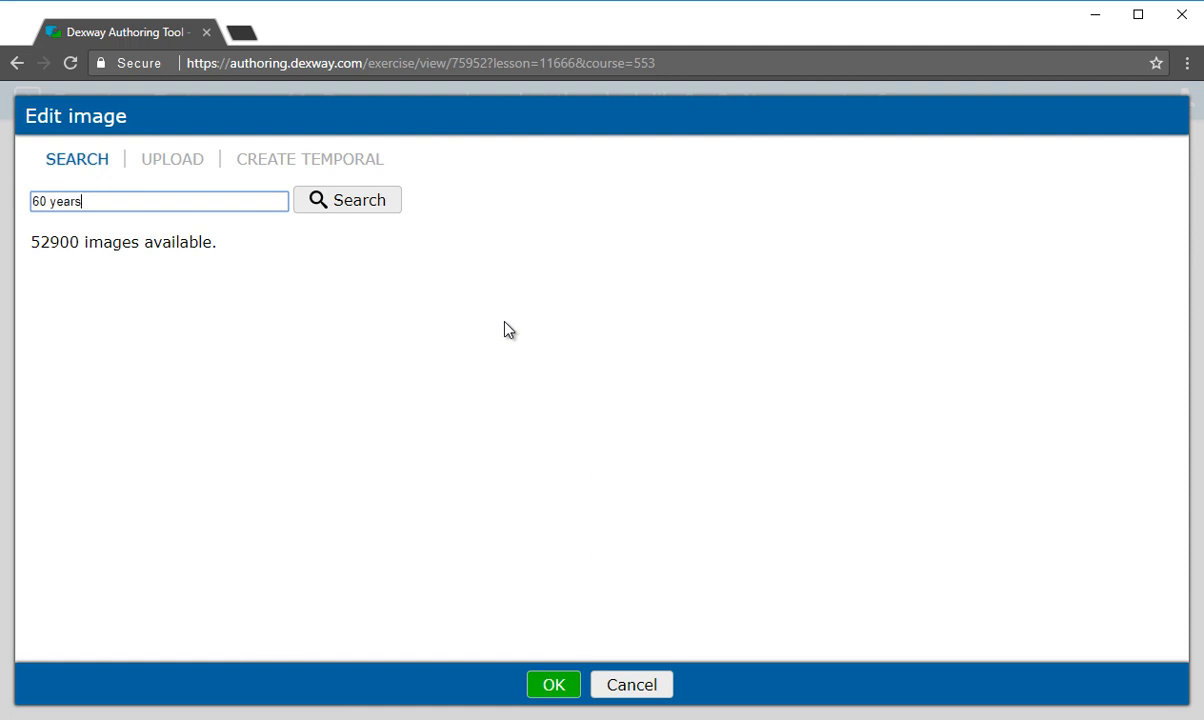
click(358, 205)
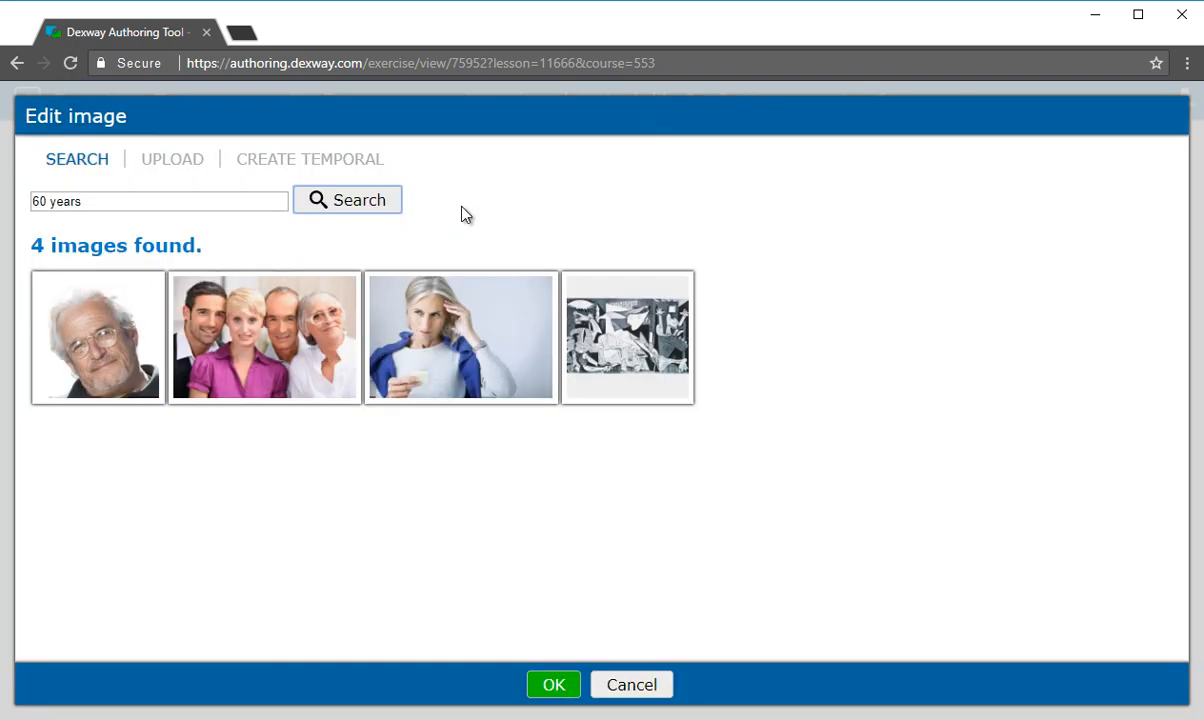
click(100, 330)
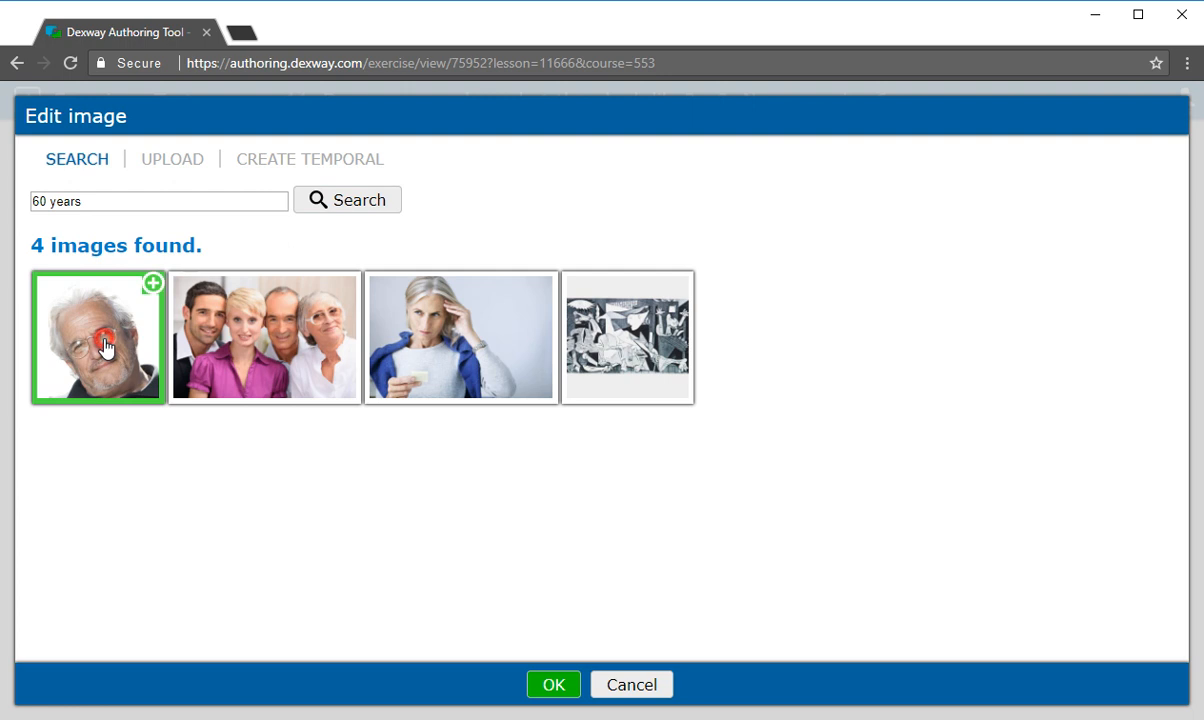
click(554, 686)
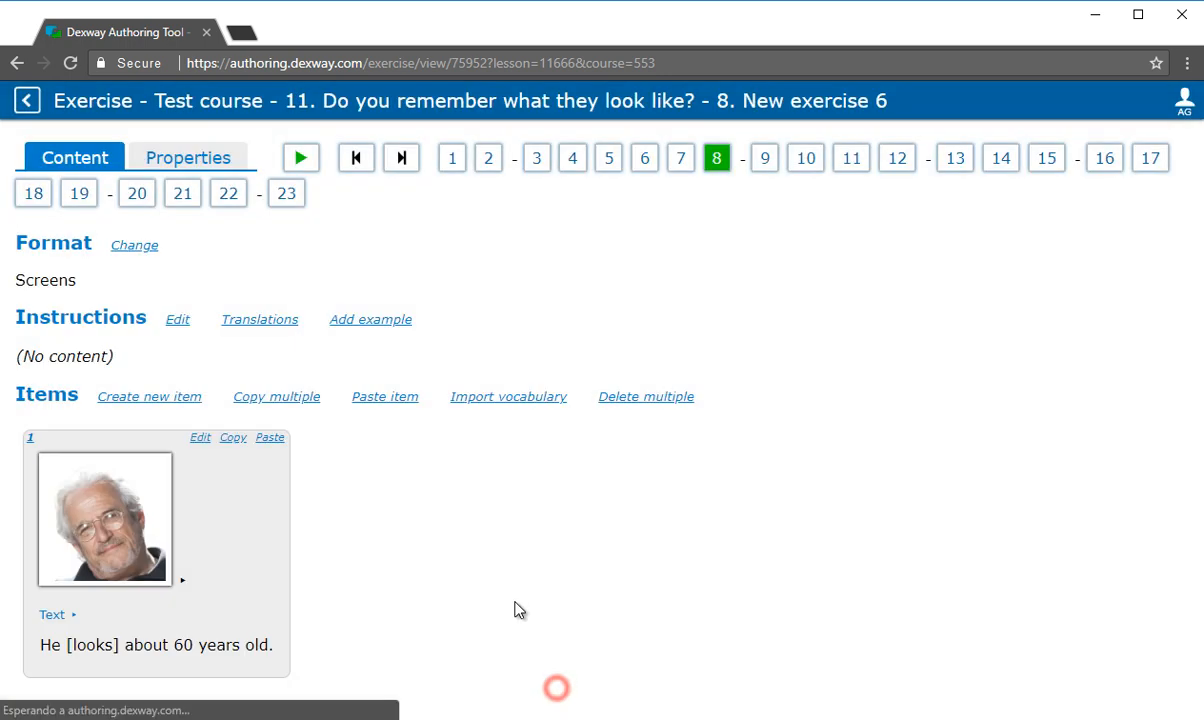
Add a voice to item 1, generating the audio of the sentence with the Brian synthetic voice
click(201, 439)
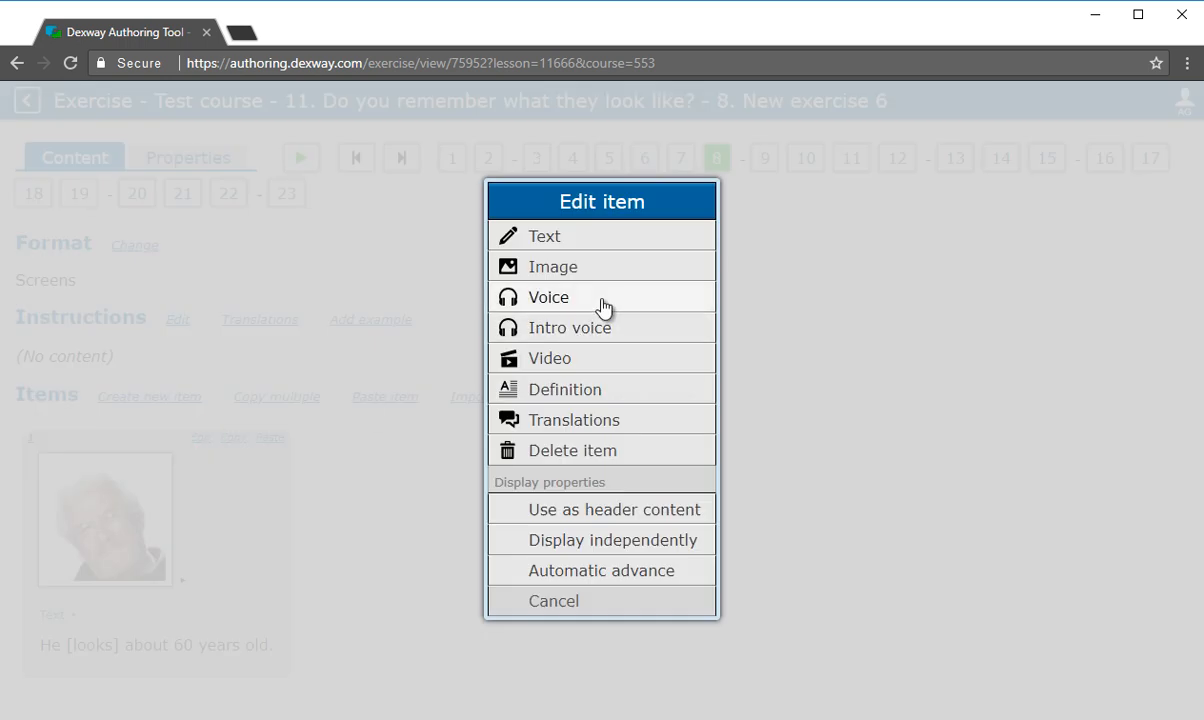
click(604, 300)
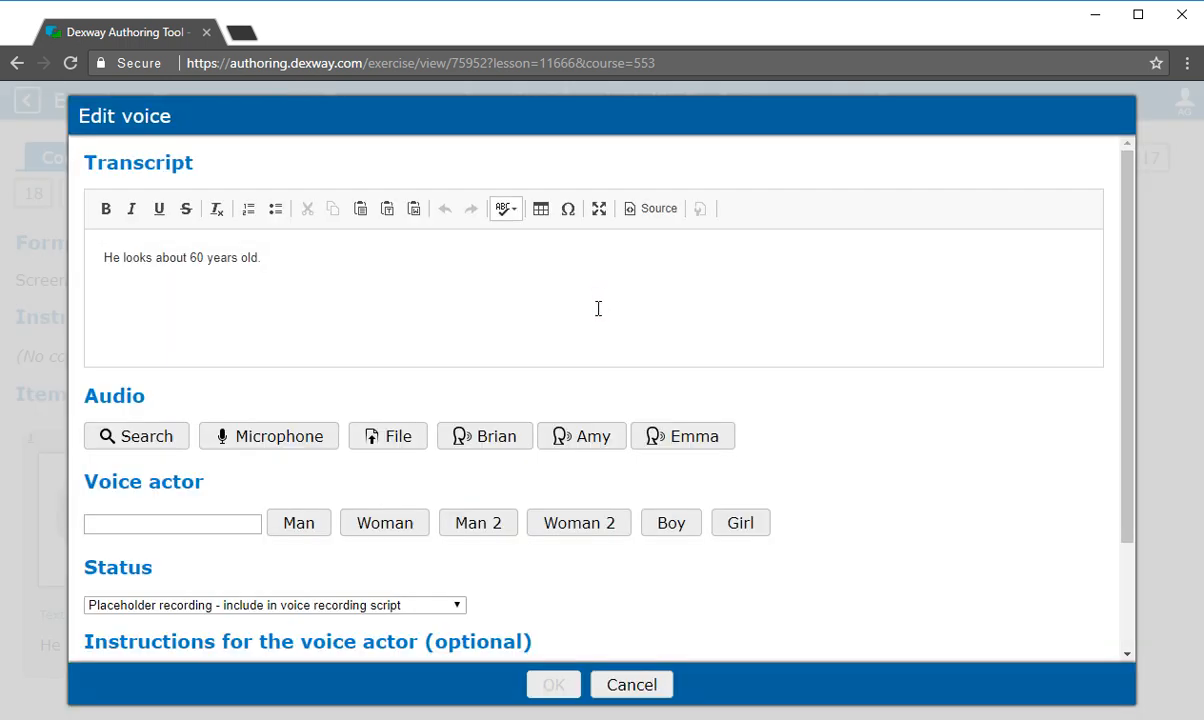
click(497, 438)
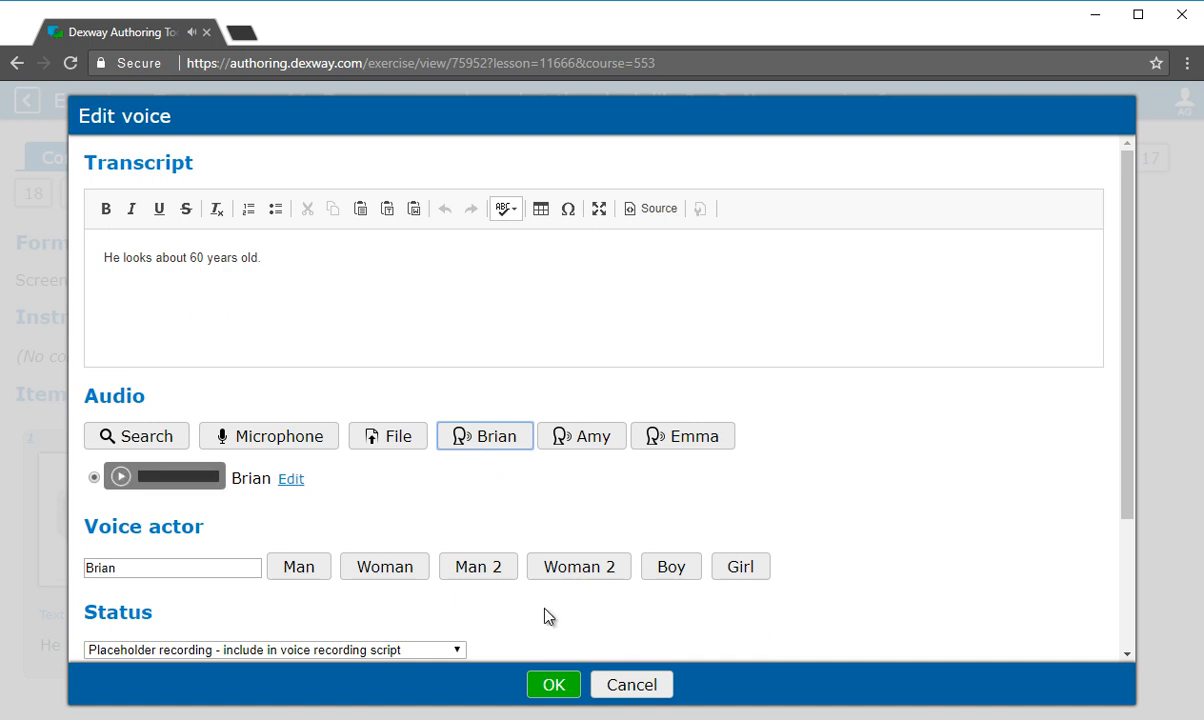
click(553, 684)
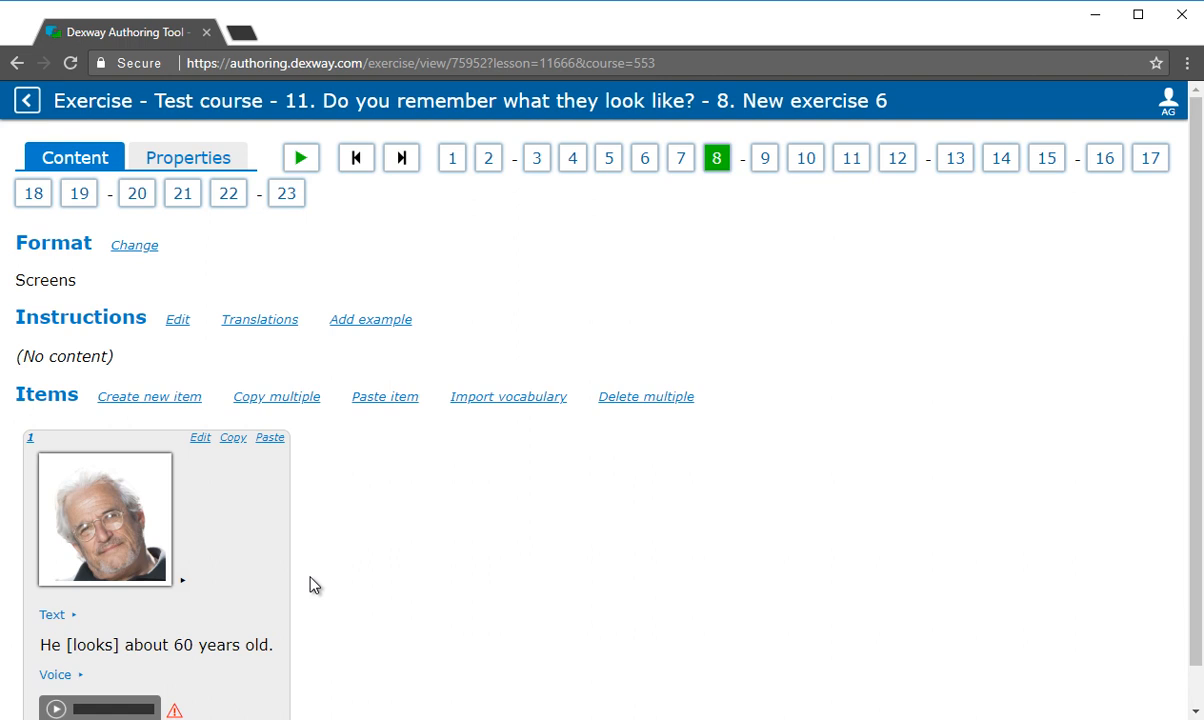
Preview New exercise 6, fill the gap with "looks", and close the preview
click(312, 166)
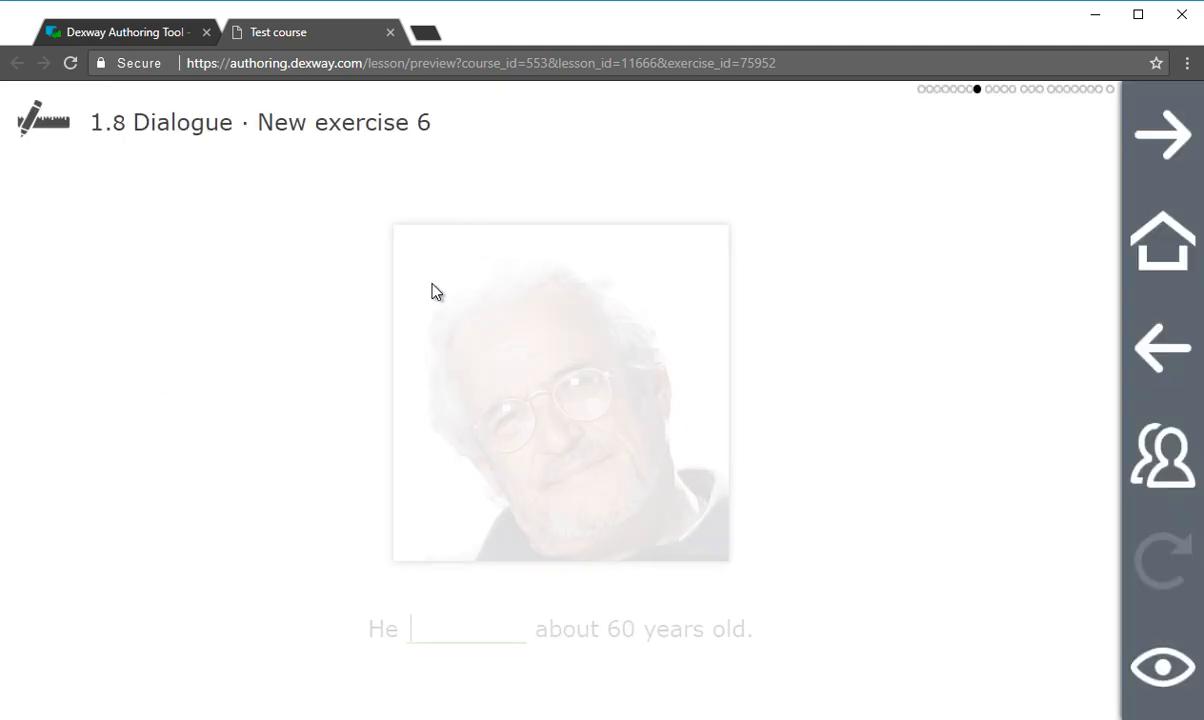
text(looks)
key(Return)
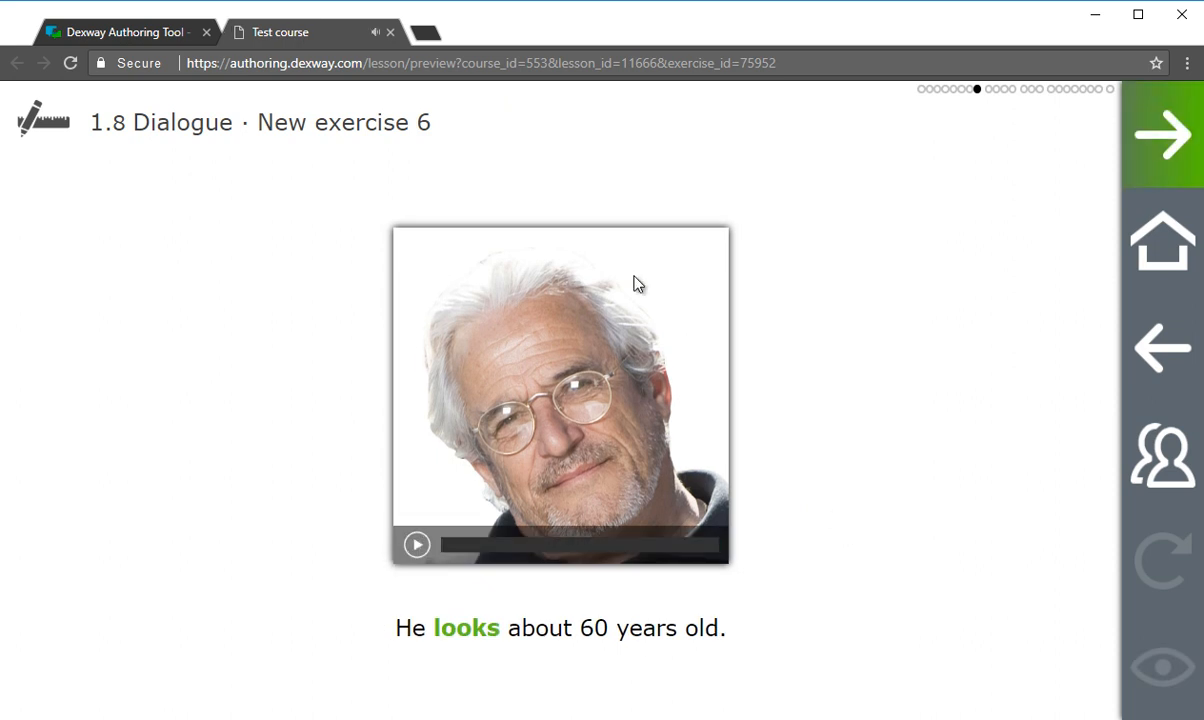
click(391, 33)
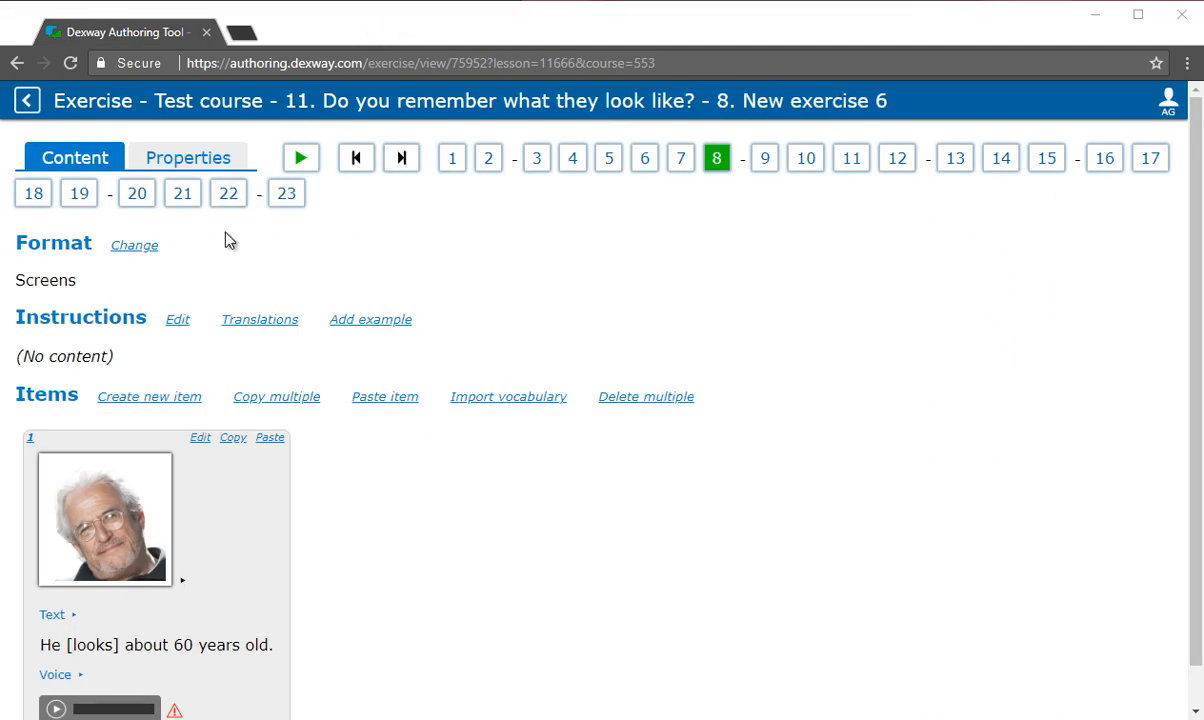
Edit item 1's text to accept "is" as an alternative answer, making the gap [looks | is]
click(202, 648)
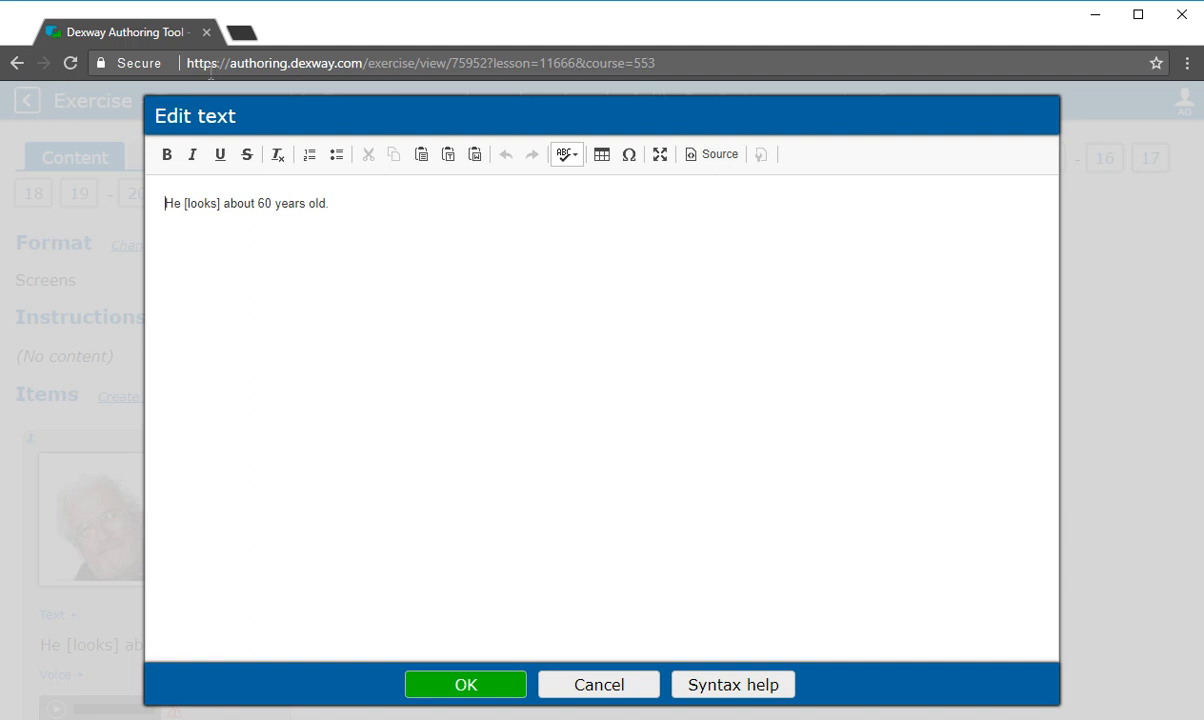
click(214, 202)
text(| )
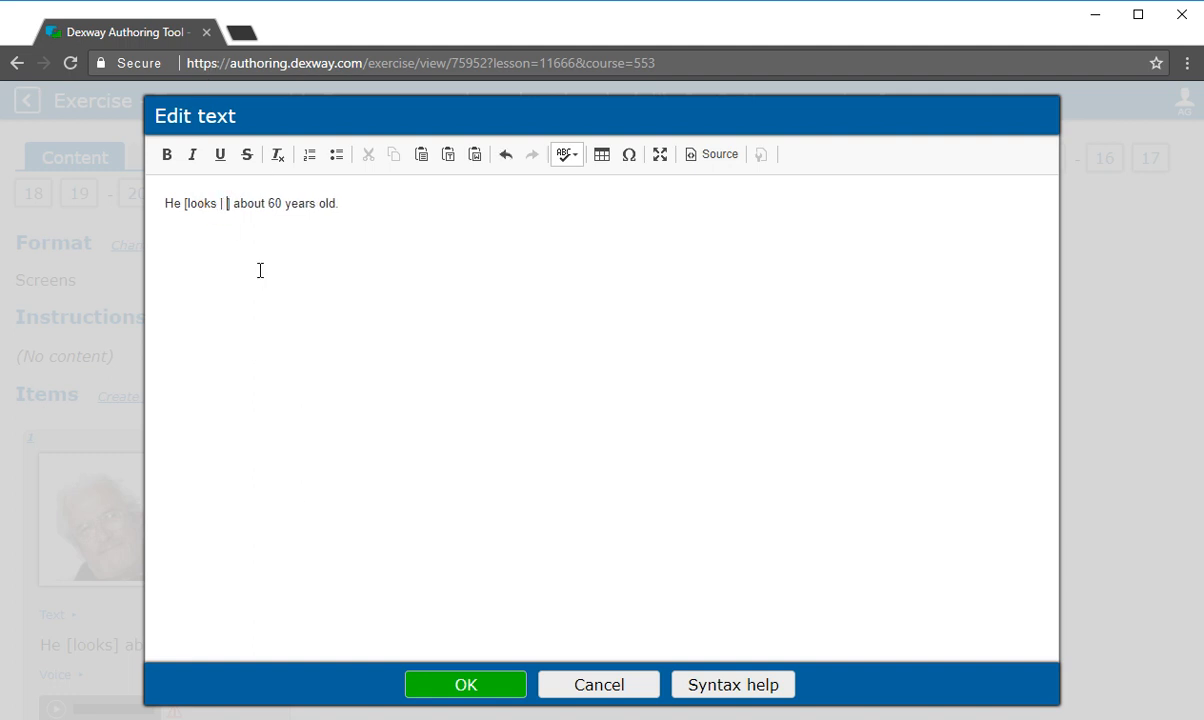
text(is)
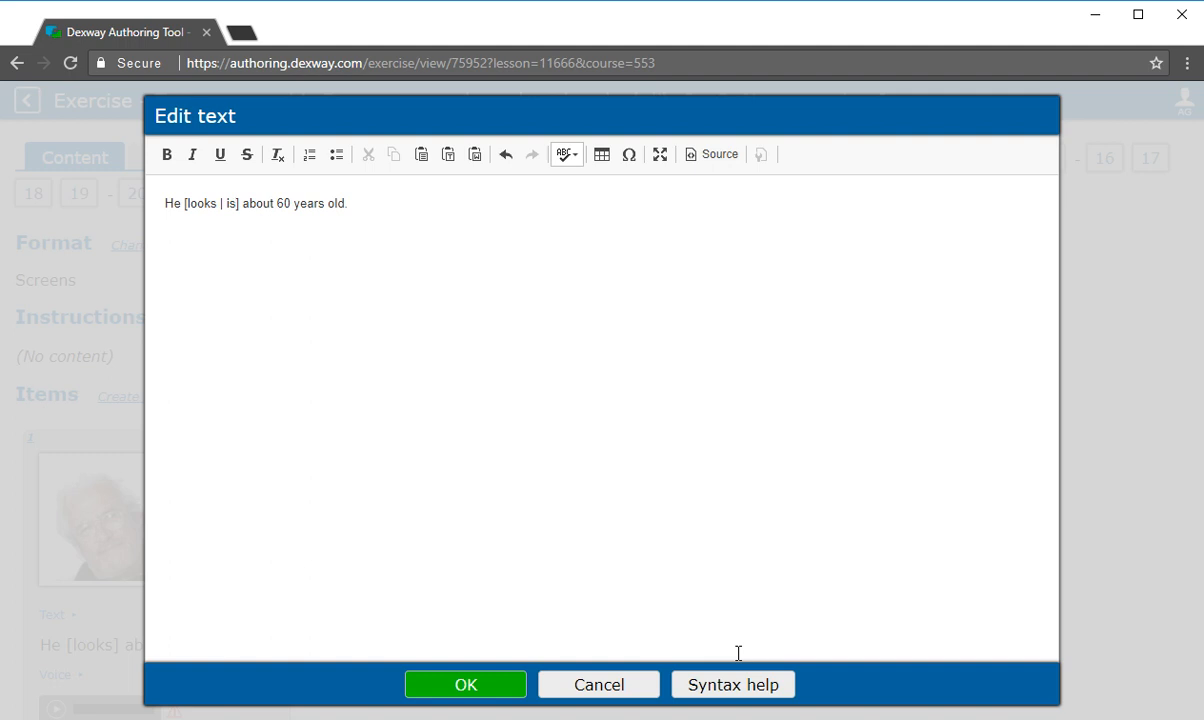
Replace the alternative "is" with the incorrect option "-looks like", making the gap [looks | -looks like], and save the text
click(232, 203)
key(BackSpace)
key(BackSpace)
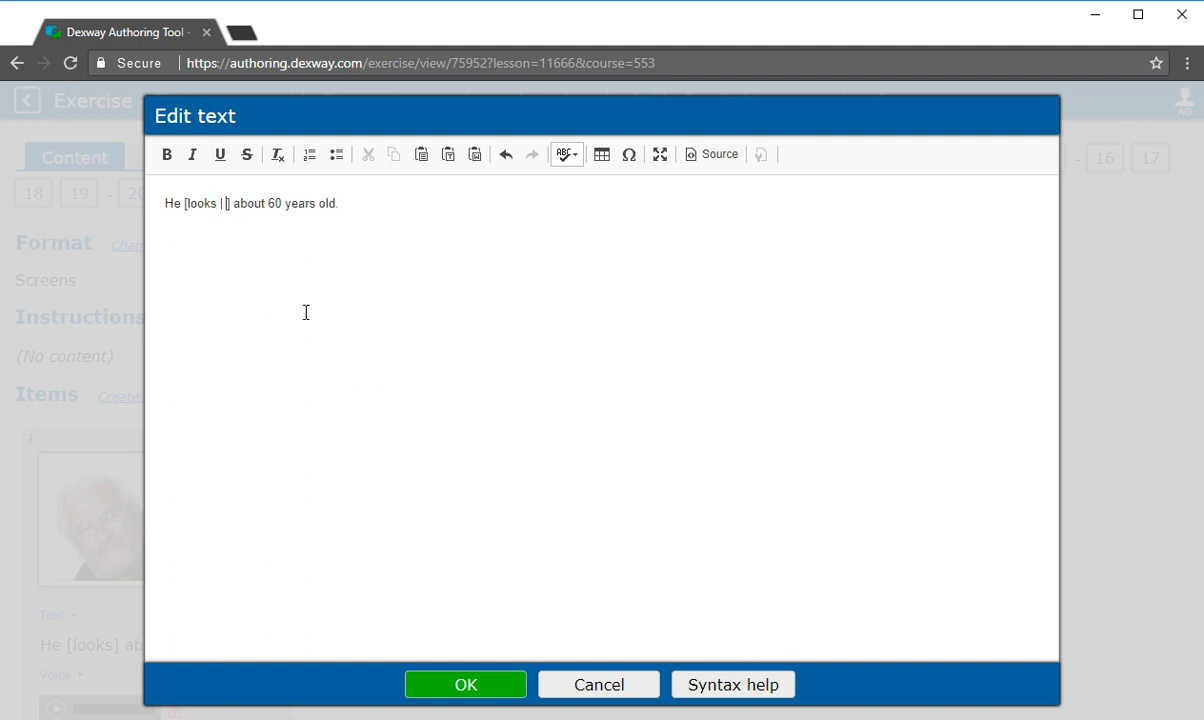
text(-looks )
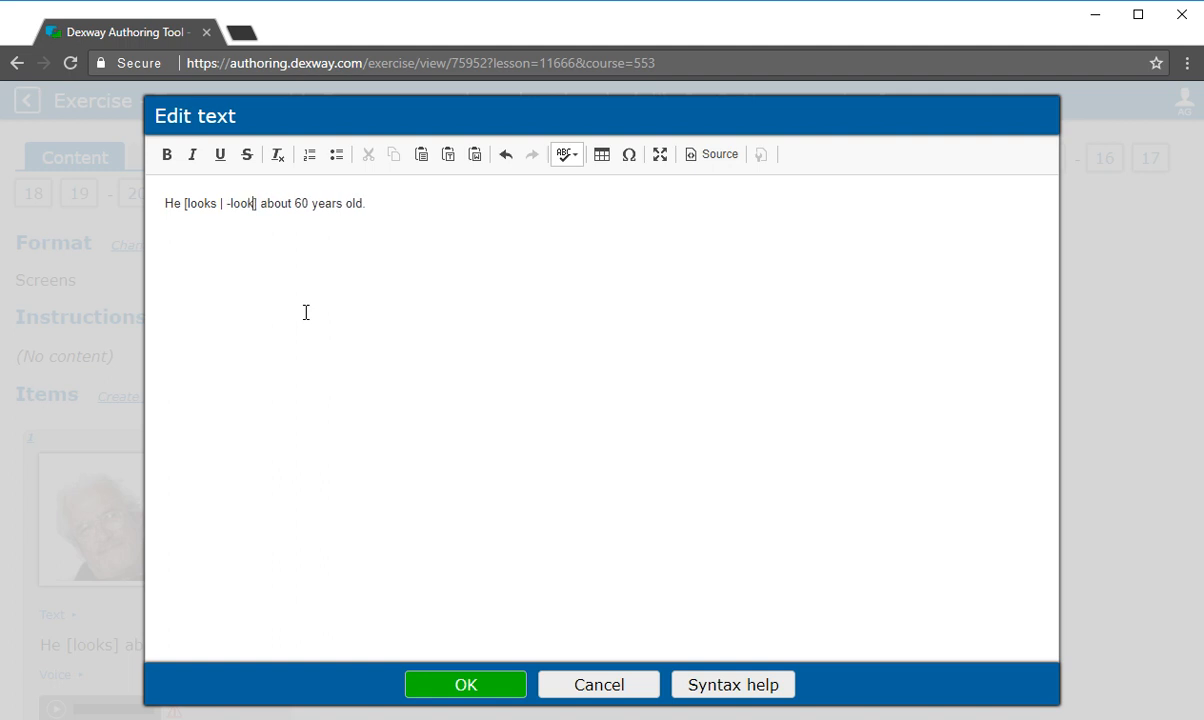
text(like)
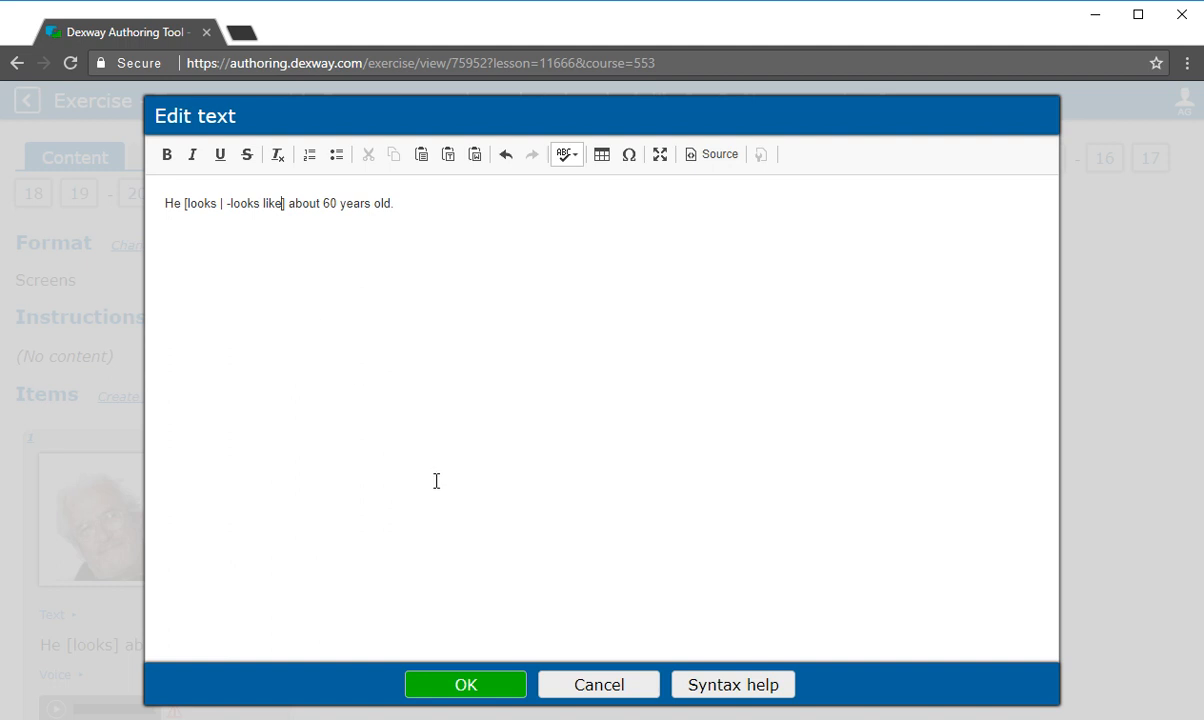
click(466, 686)
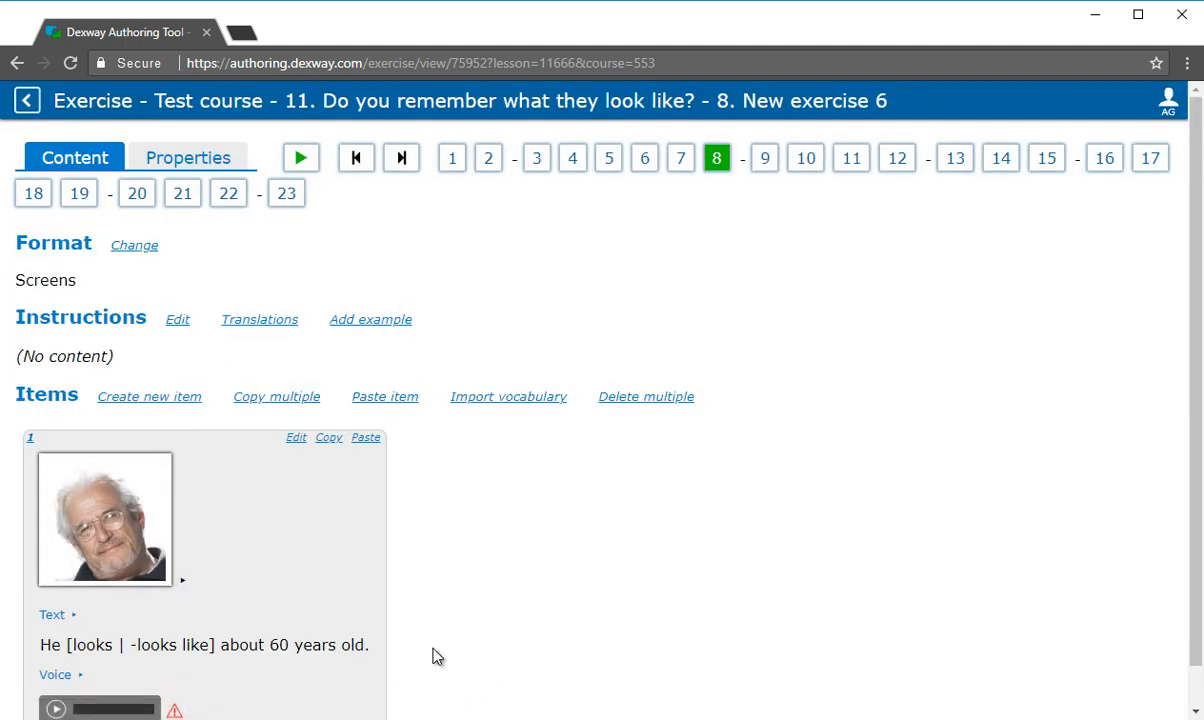
Preview the gap as a multiple-choice question, choose "looks" as the answer, and close the preview
click(302, 160)
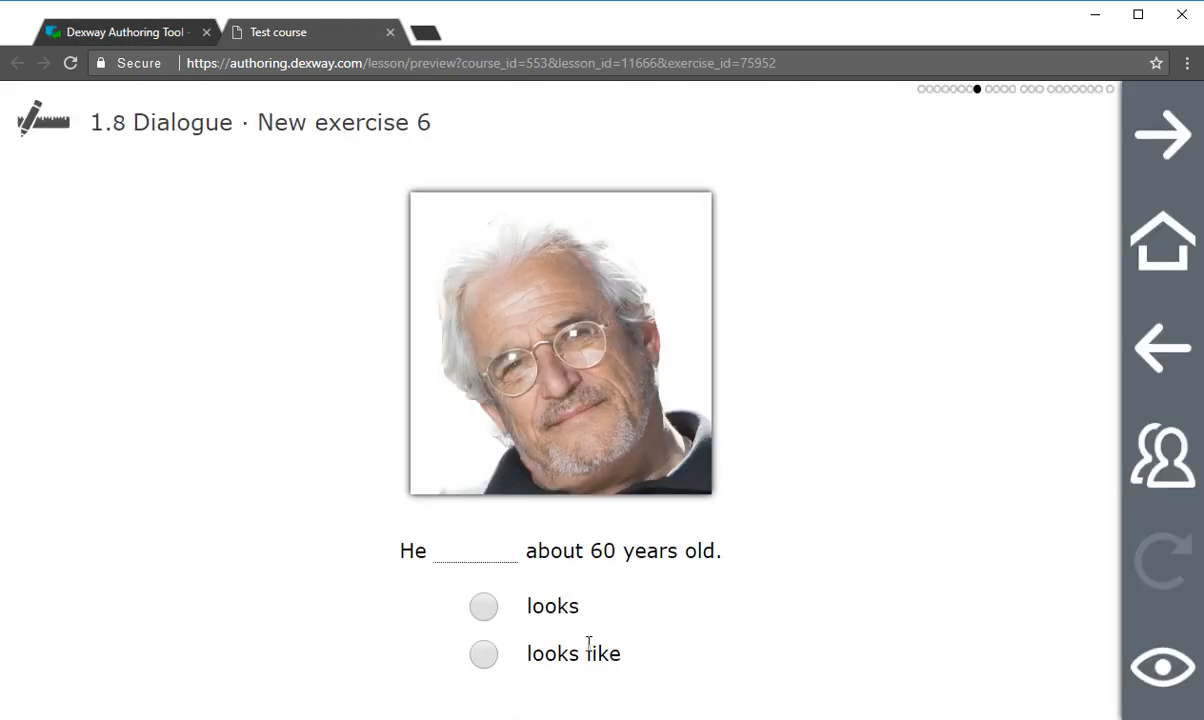
click(484, 607)
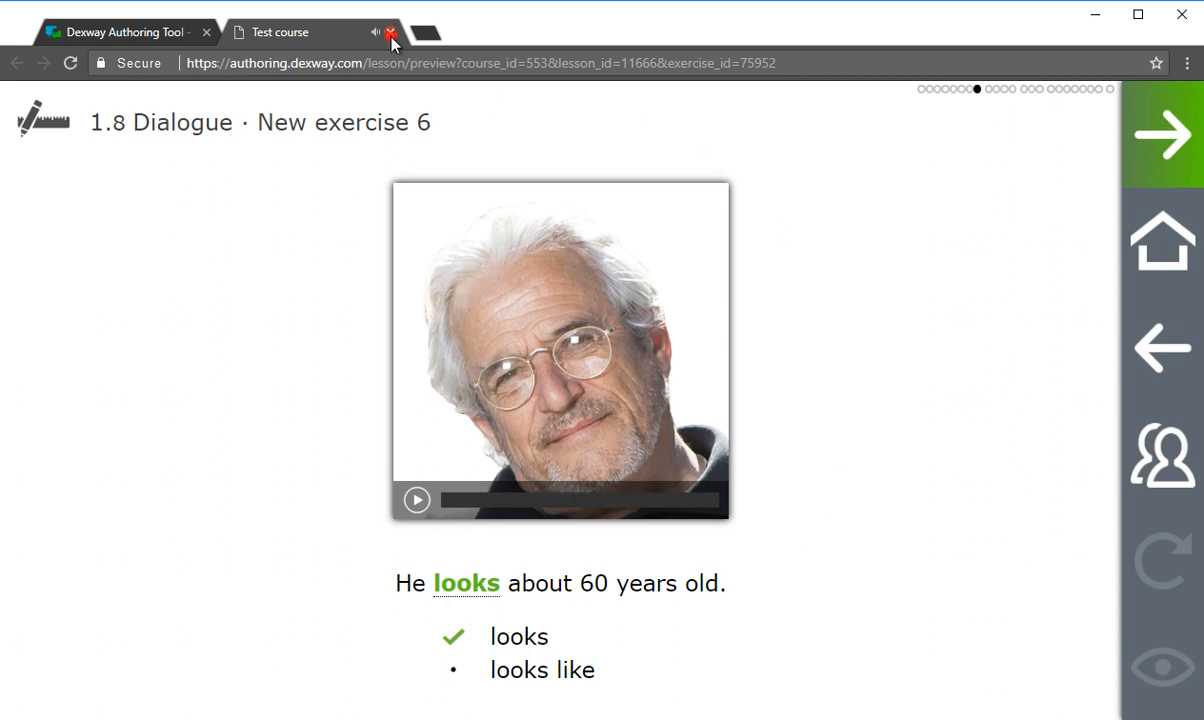
click(390, 32)
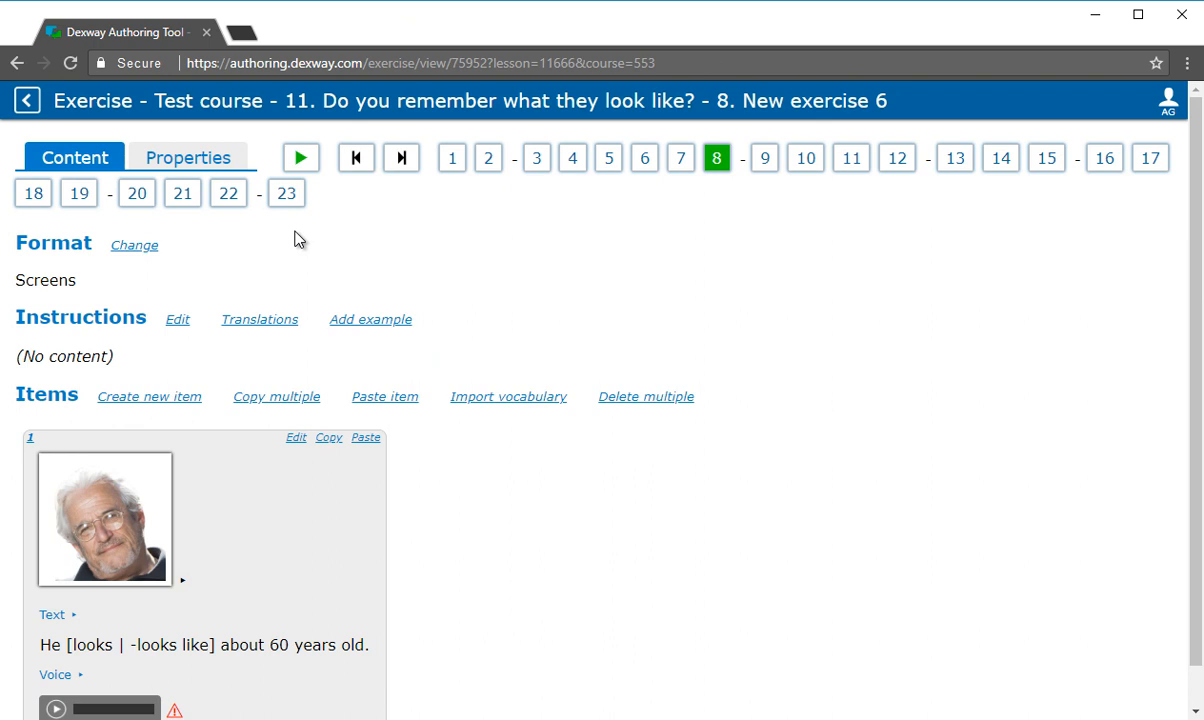
Go to Lesson 10, The Robbers, and look through the items of its Listening exercise
click(27, 106)
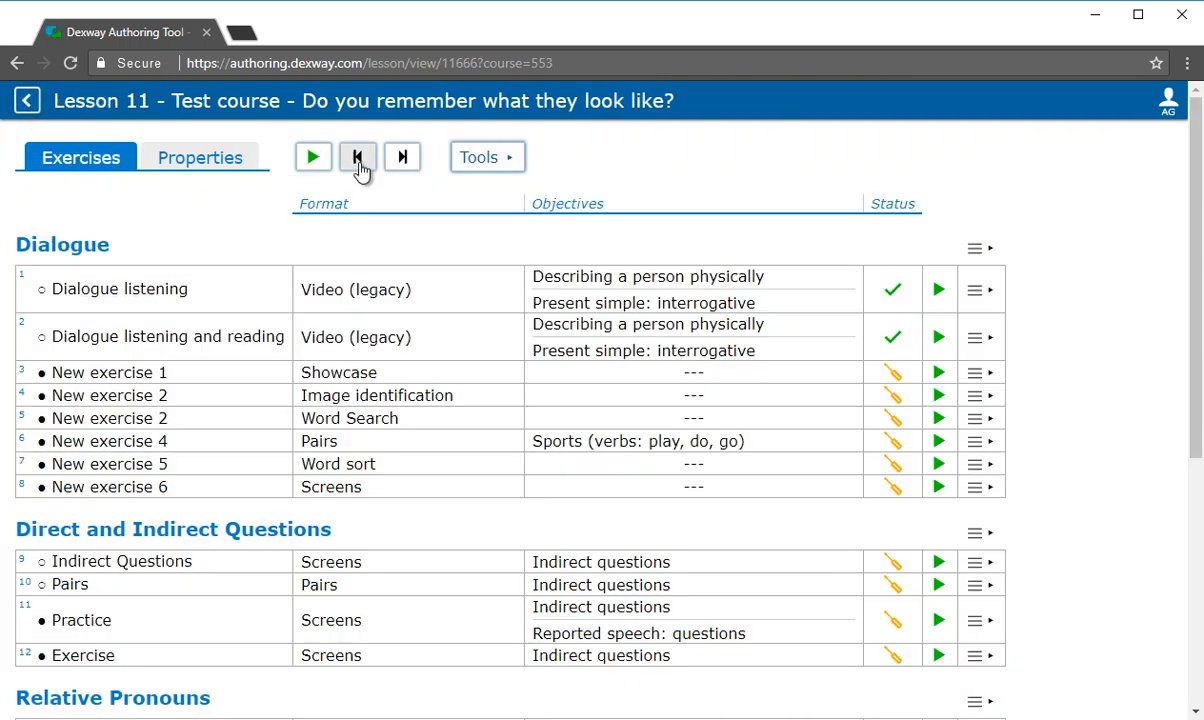
click(358, 162)
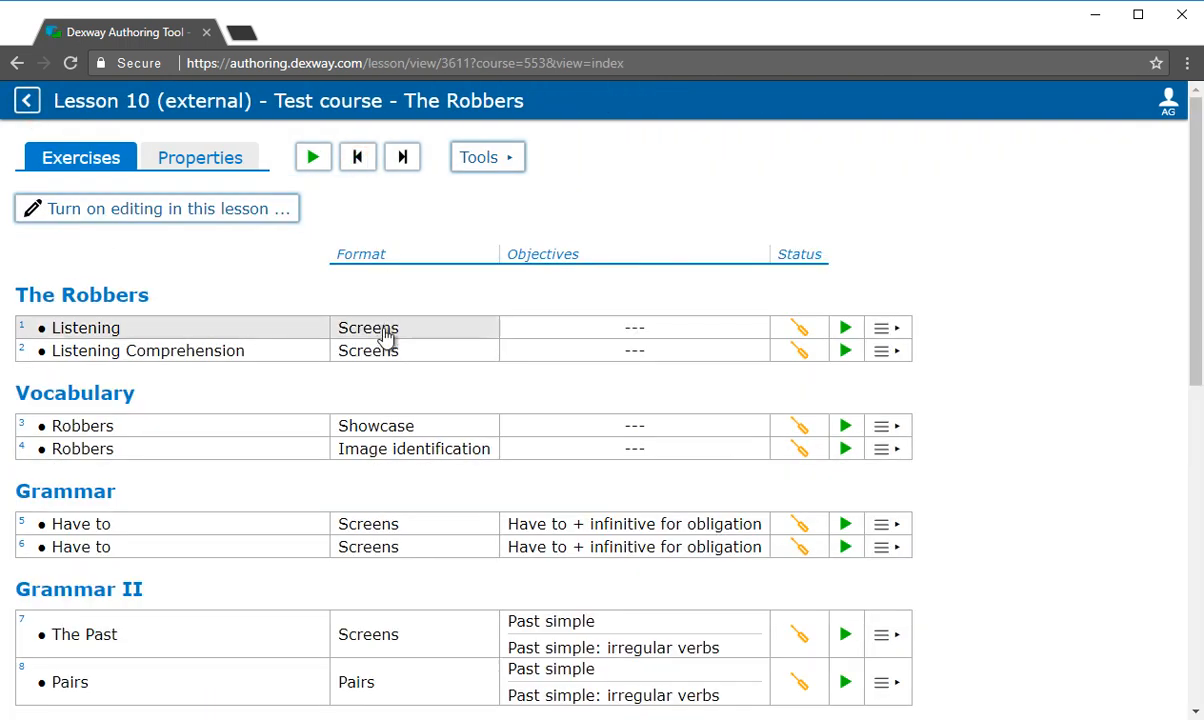
click(346, 333)
scroll(540, 385, down, 1)
scroll(561, 391, down, 2)
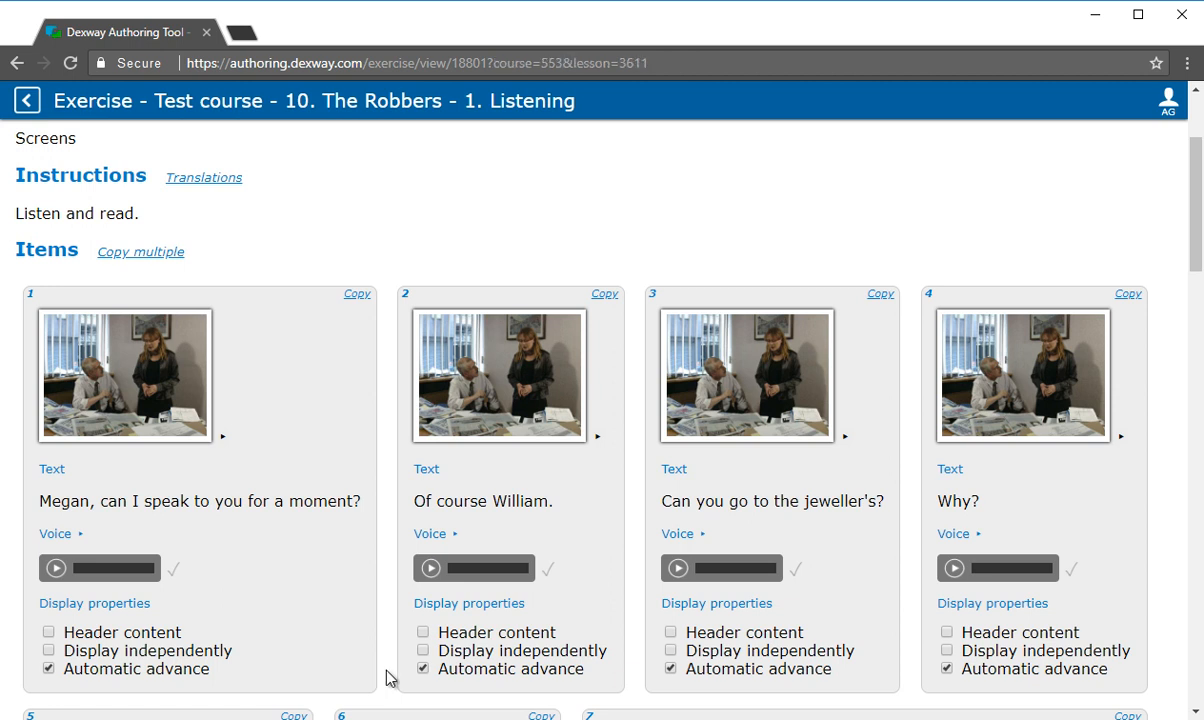
scroll(386, 678, up, 2)
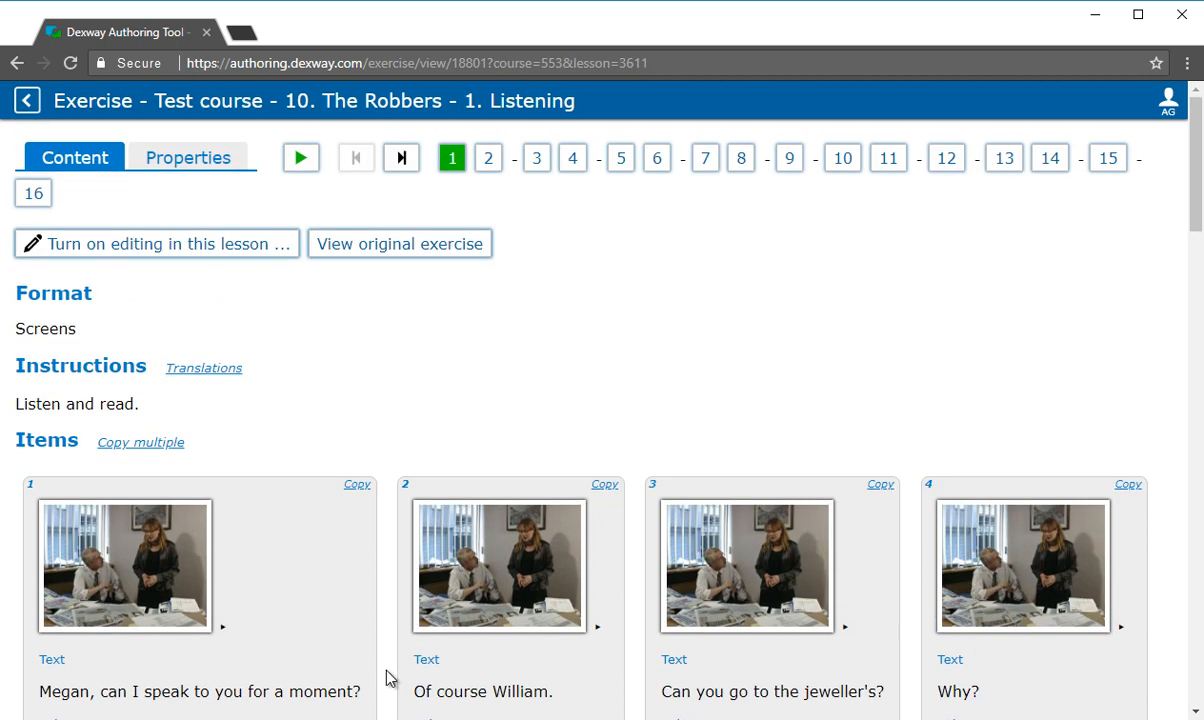
View the Listening Comprehension exercise of The Robbers, and return to Lesson 11's exercise list
click(402, 160)
scroll(395, 357, down, 1)
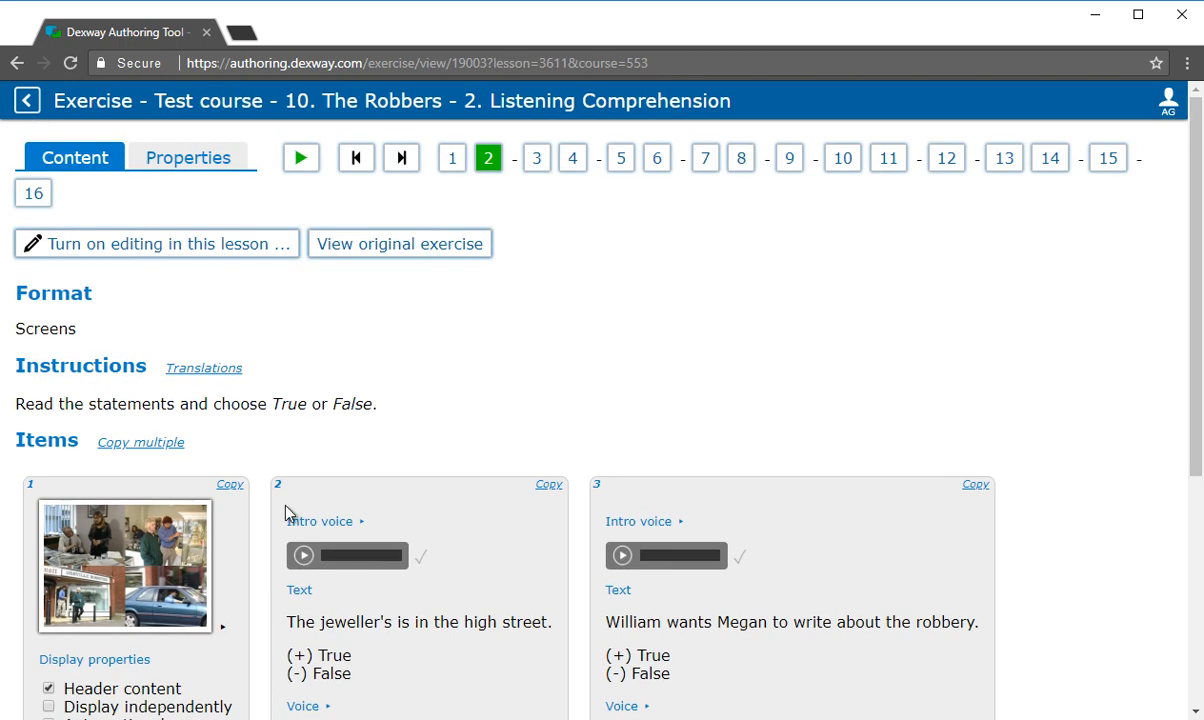
click(28, 102)
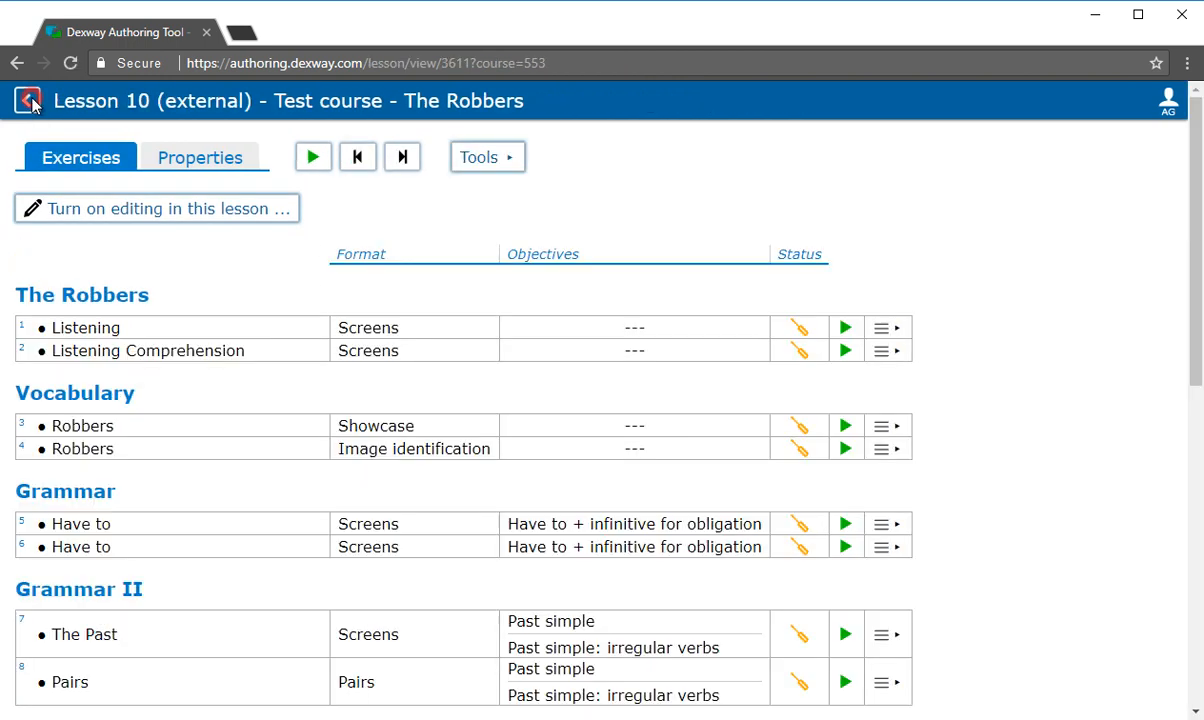
click(401, 160)
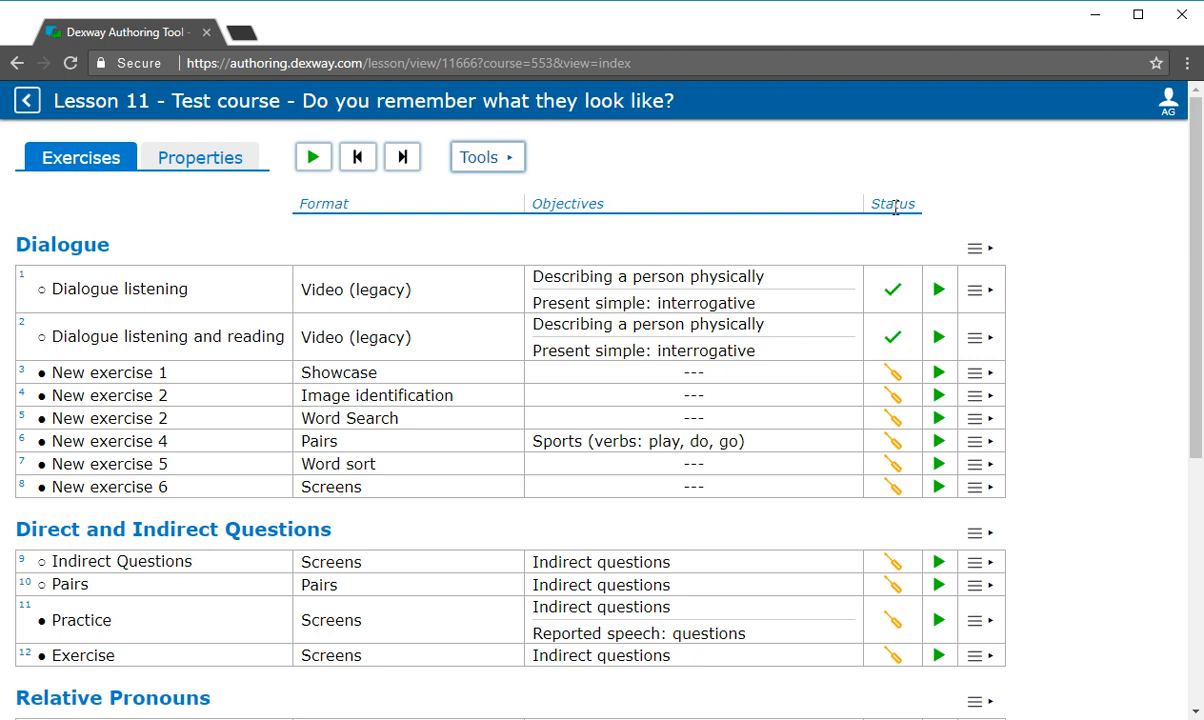
Set the status of New exercise 1 to Ready and of New exercise 6 to Needs review
click(893, 376)
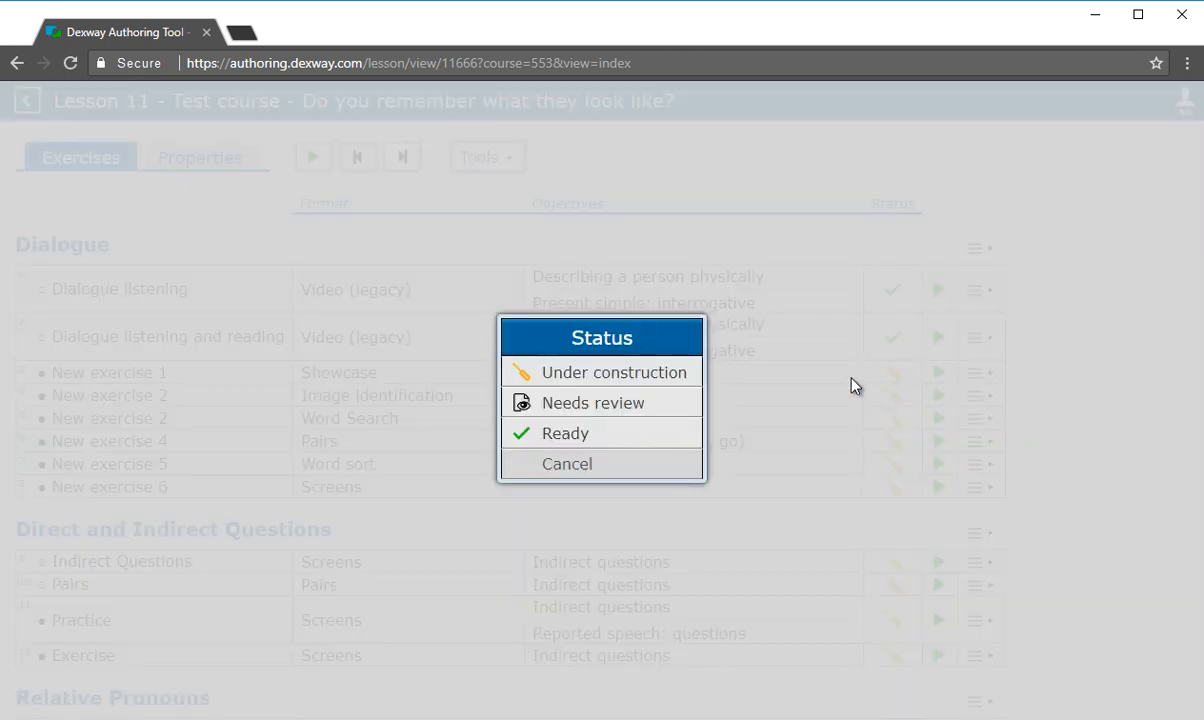
click(631, 441)
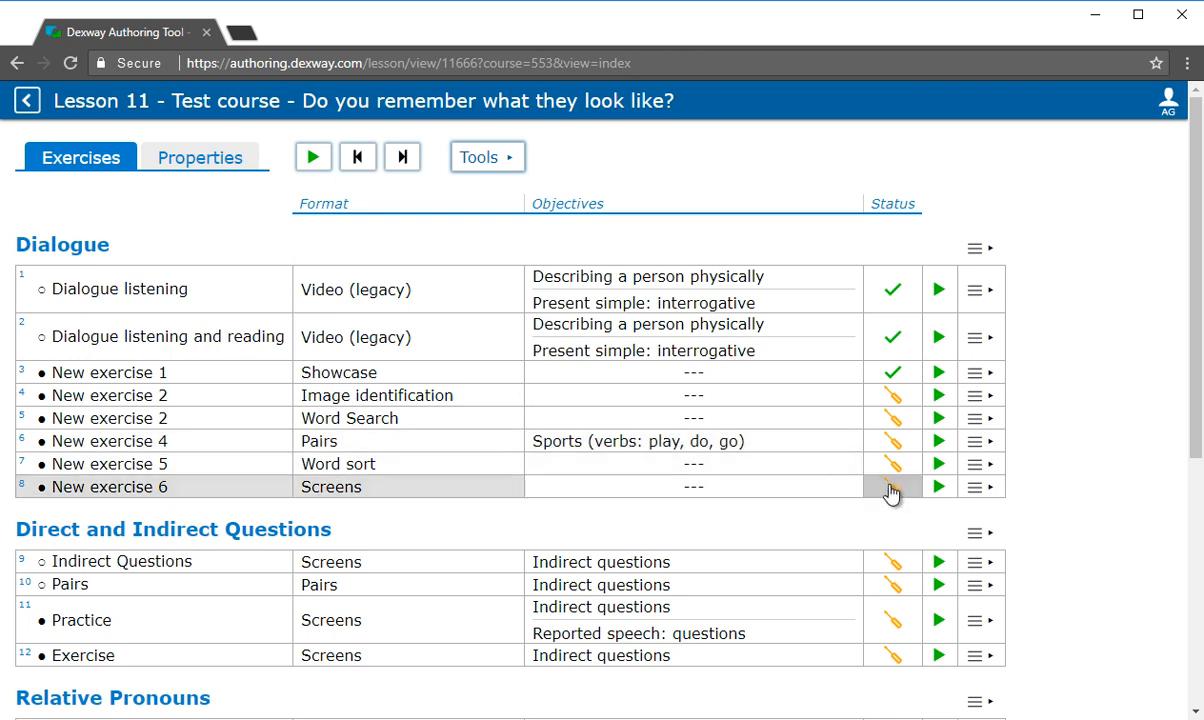
click(895, 490)
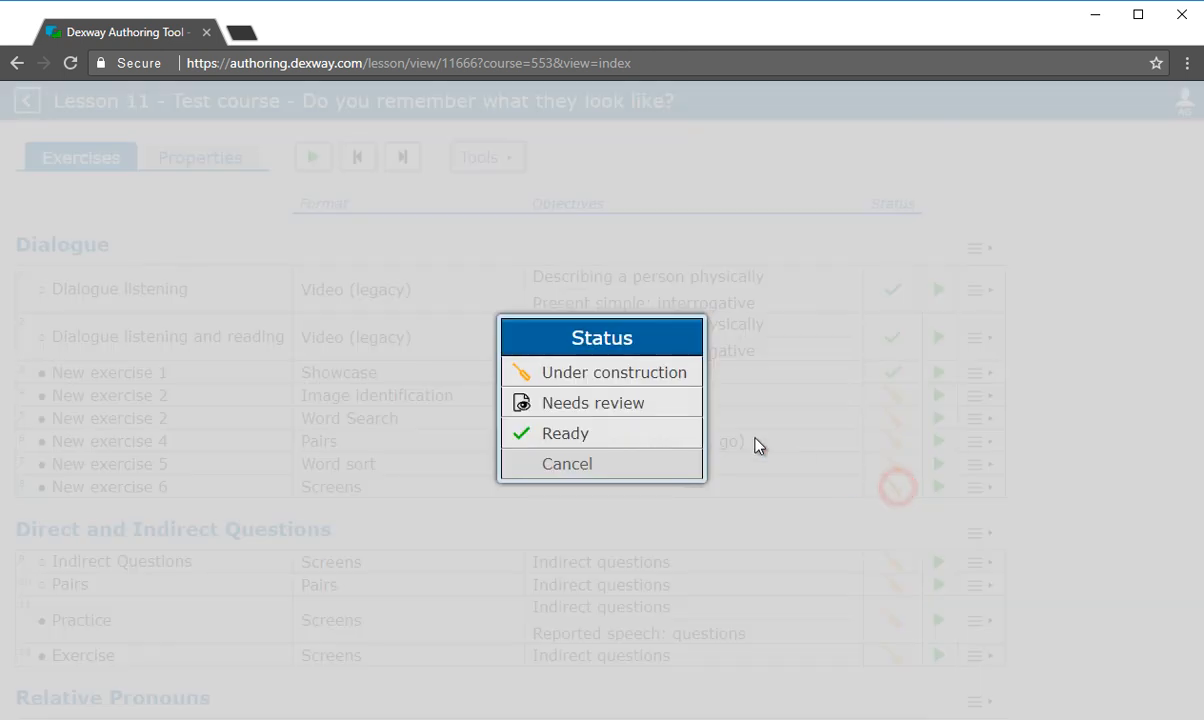
click(668, 410)
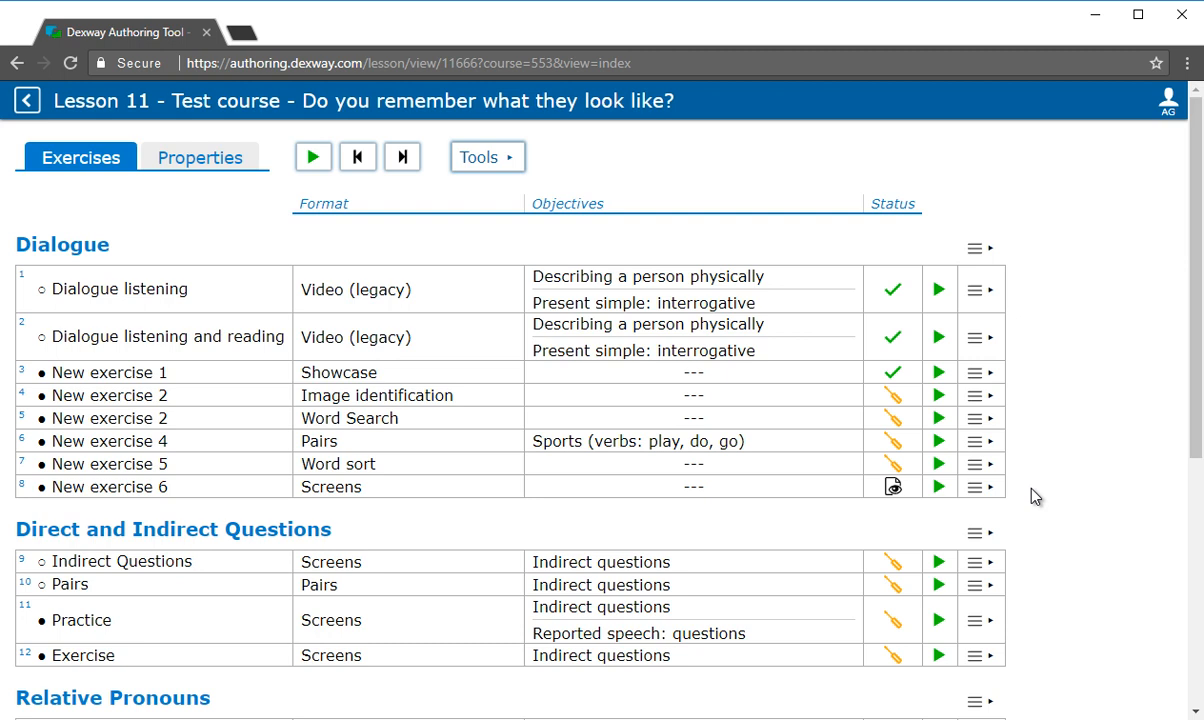
Open the exercise search for Lesson 11 and search for British English exercises containing the text "puppy"
click(487, 158)
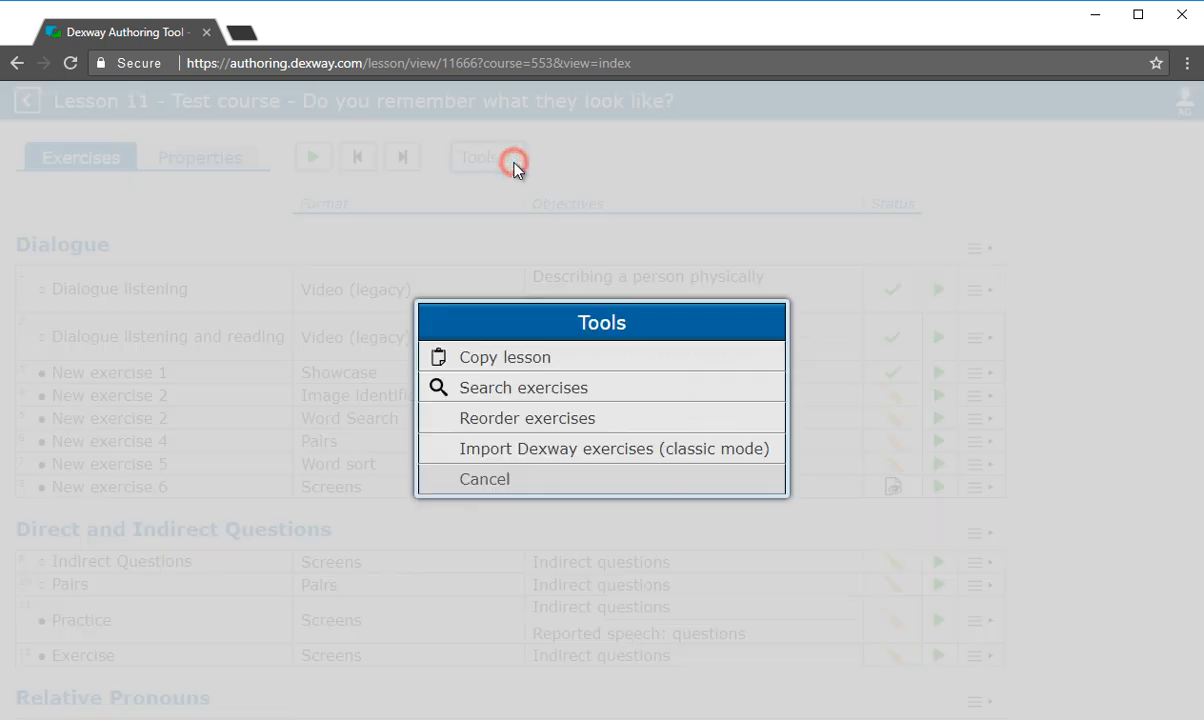
click(632, 390)
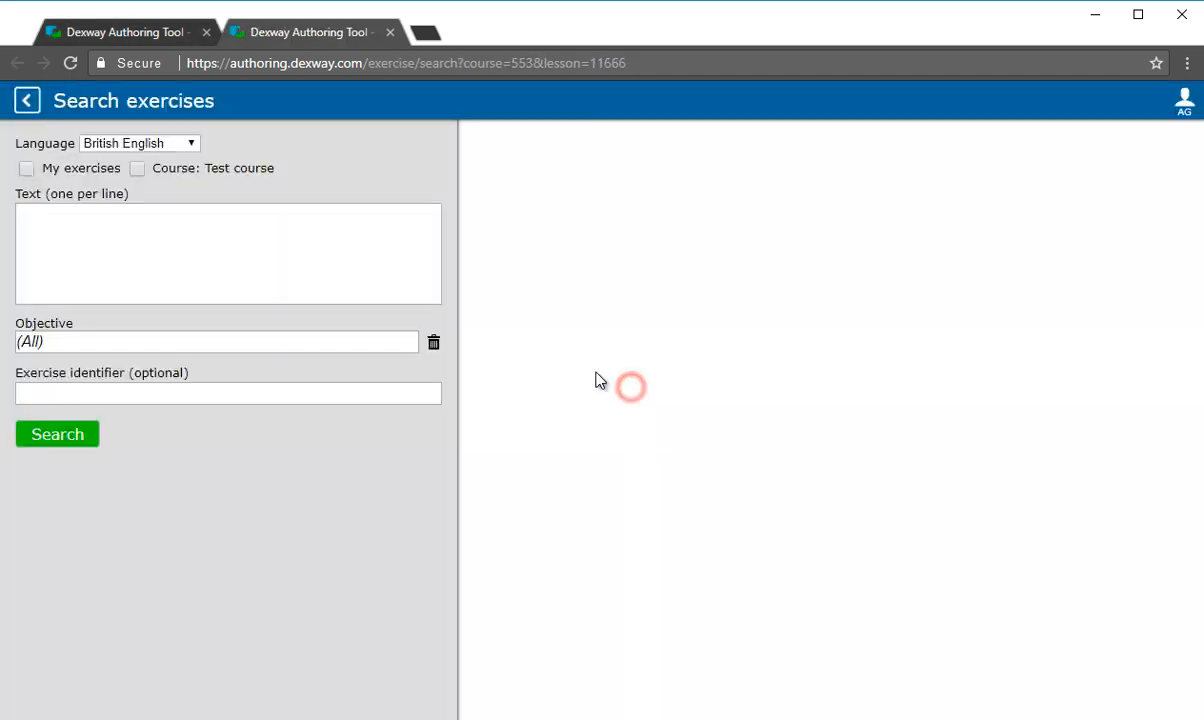
click(351, 264)
text(Puppy)
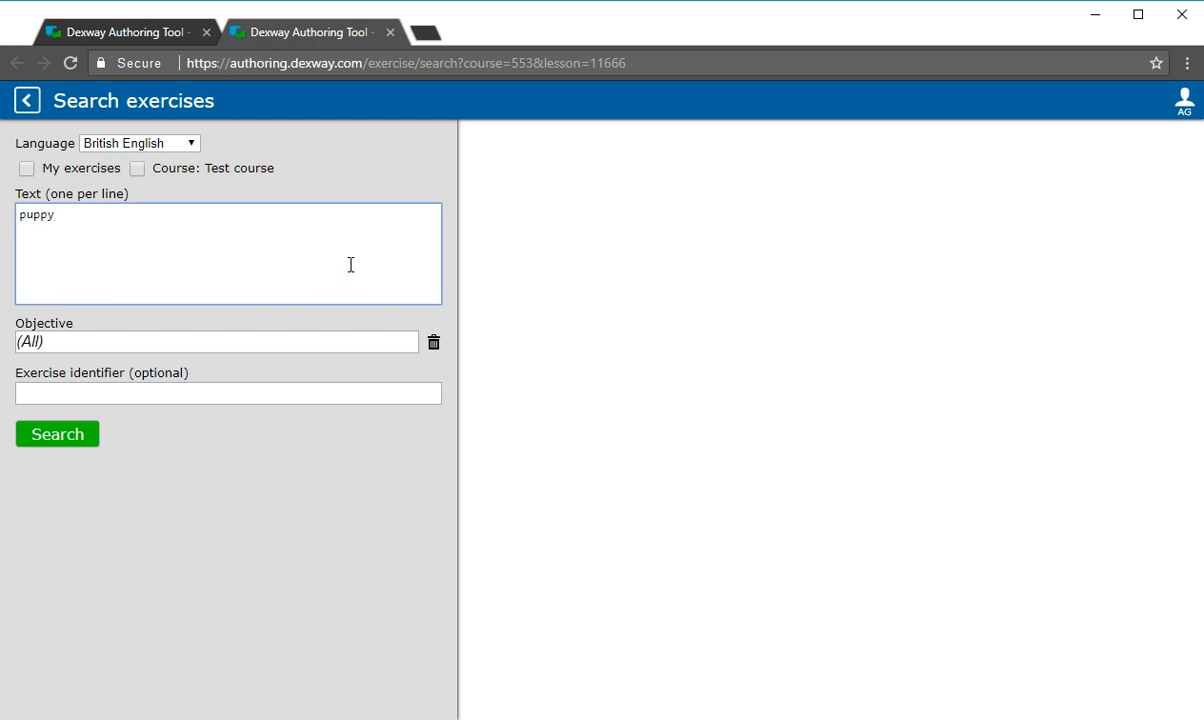
click(78, 437)
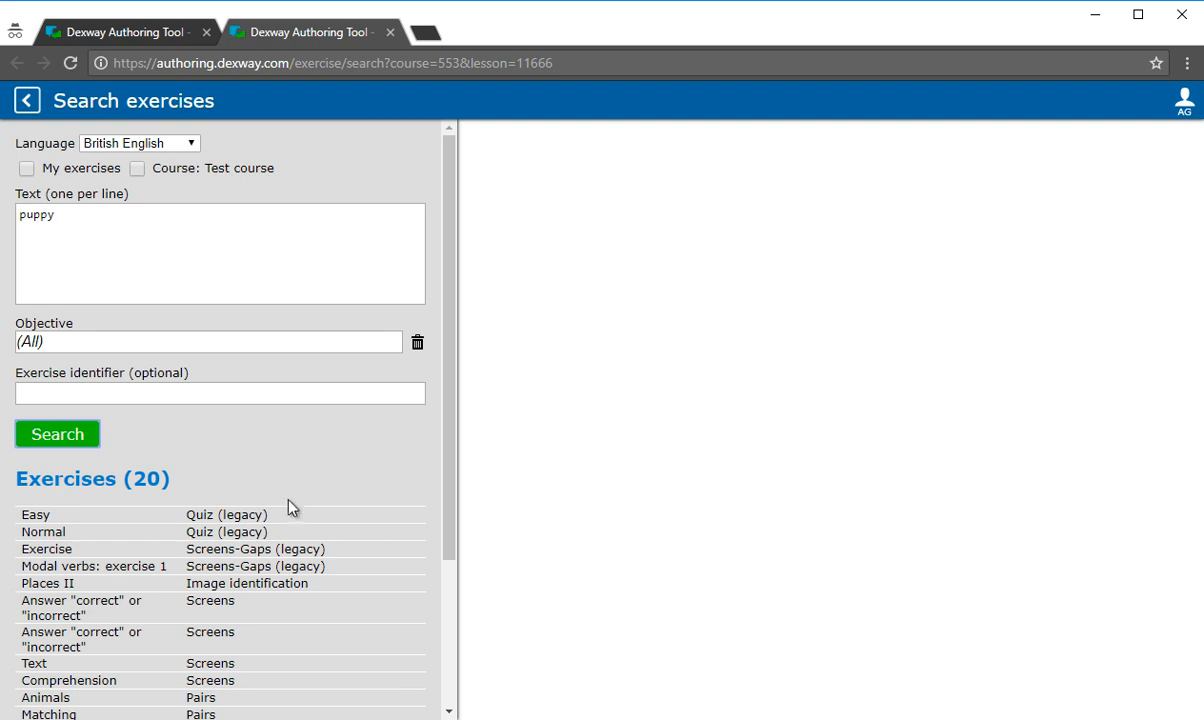
Preview the Easy and Normal quiz exercises among the search results
click(283, 524)
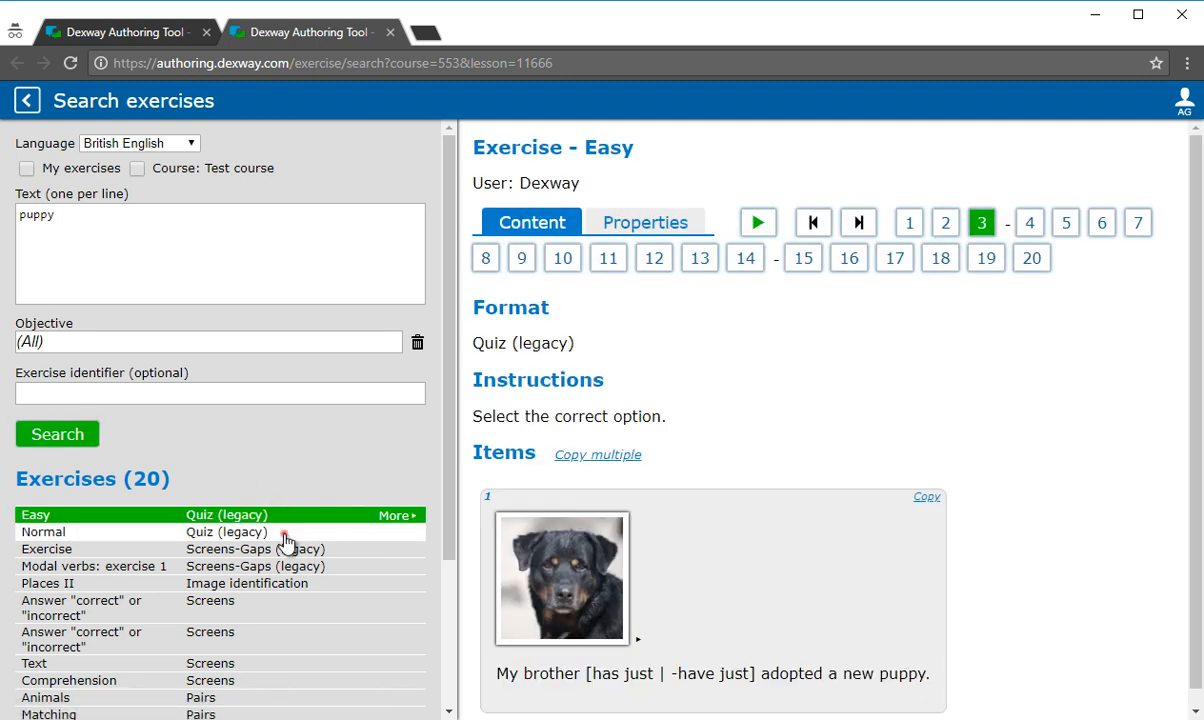
click(285, 538)
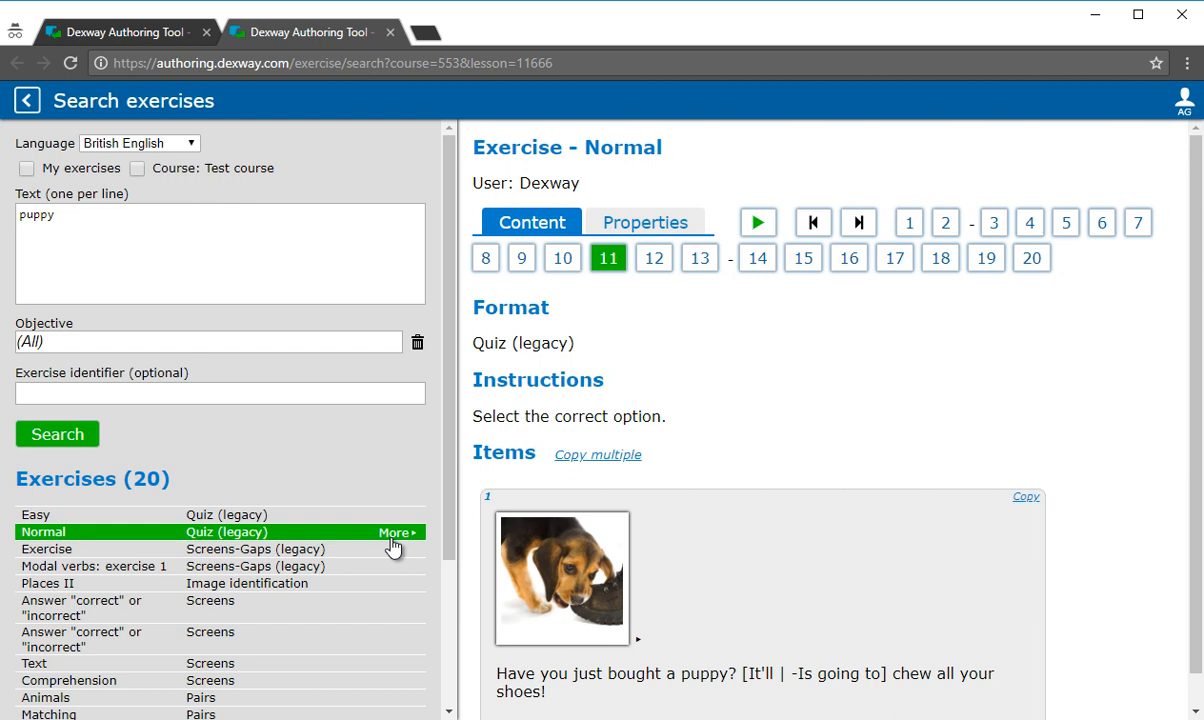
click(449, 595)
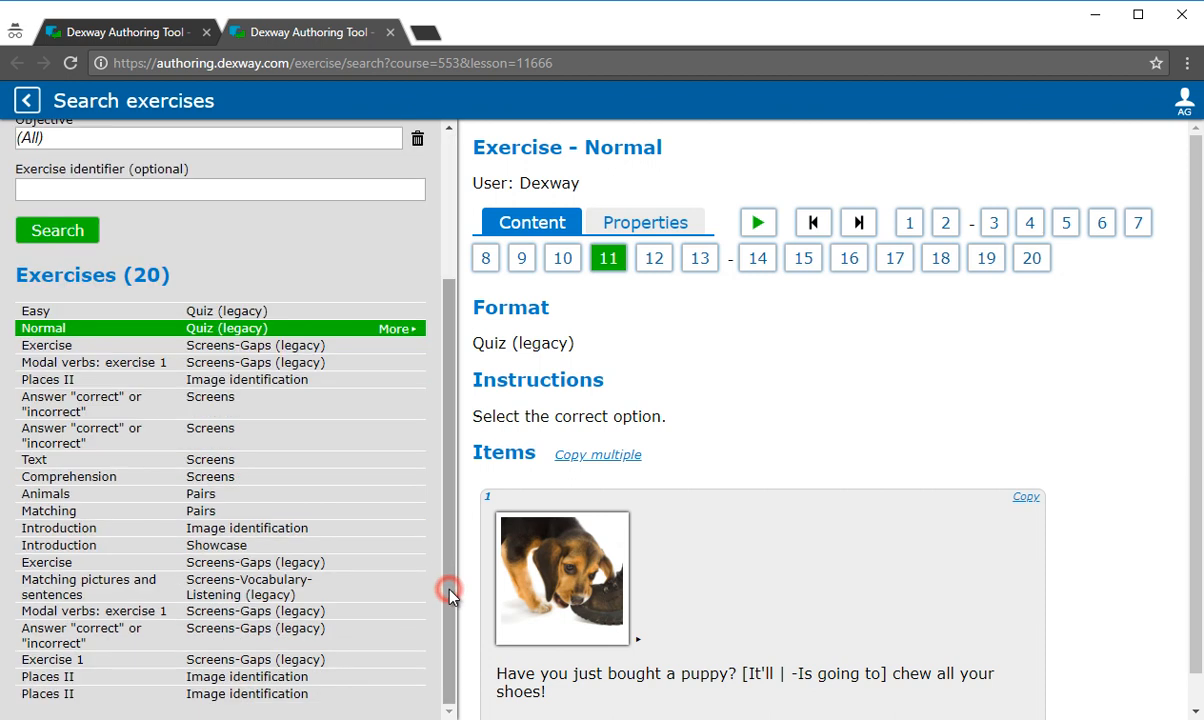
Copy the identifier of the Introduction exercise in Image identification format, and close the exercise search
click(344, 529)
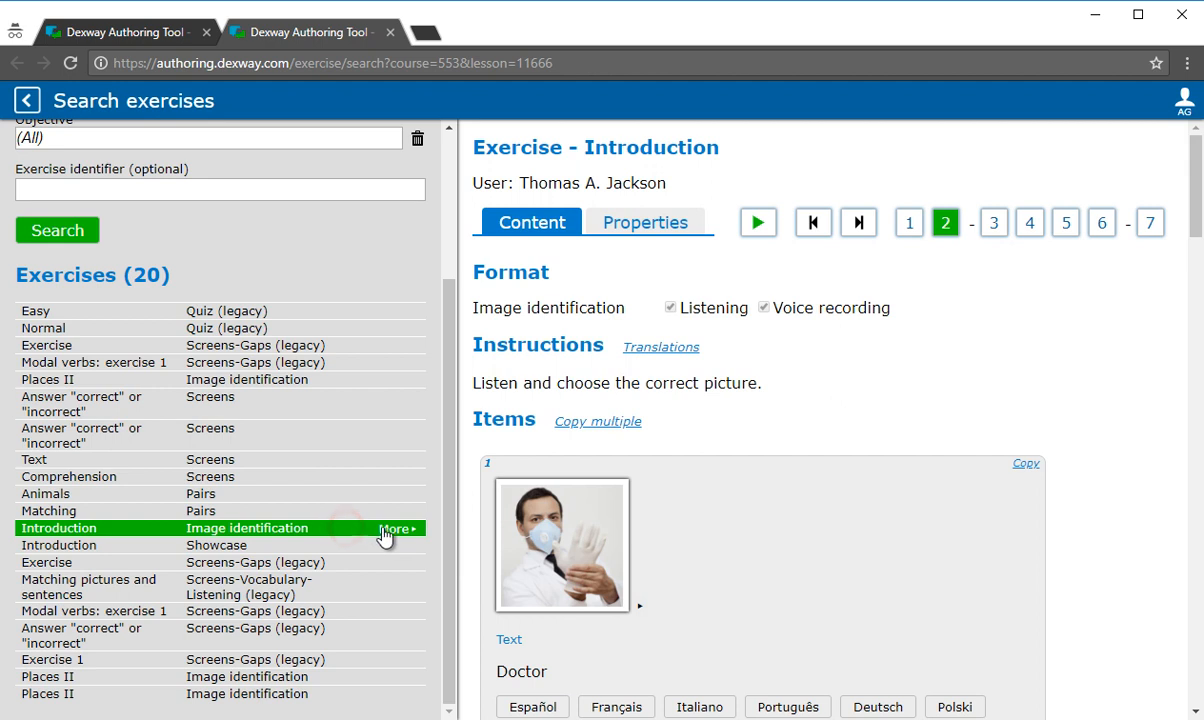
click(400, 531)
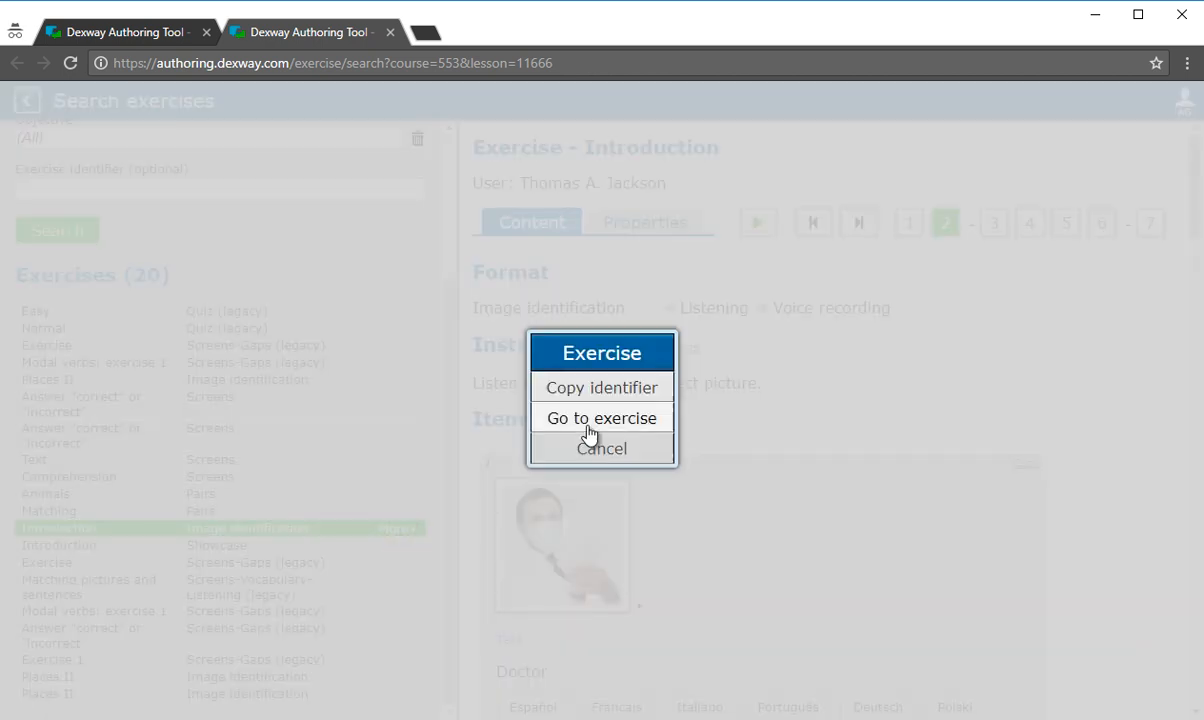
click(626, 398)
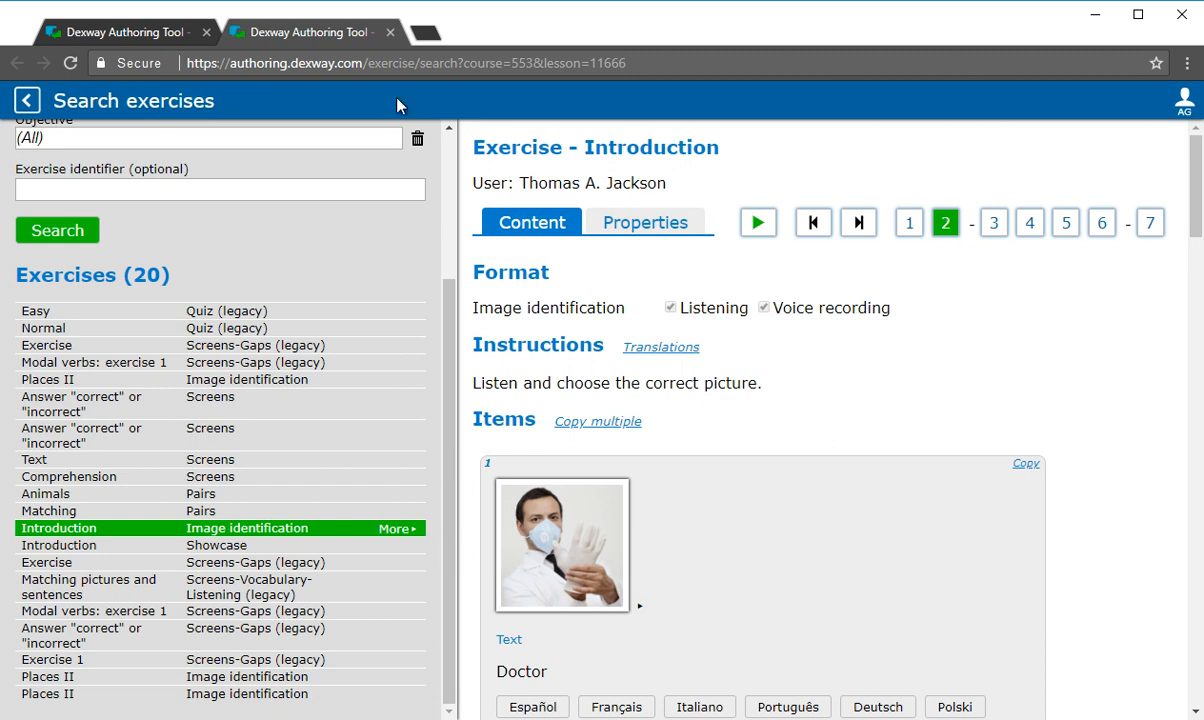
click(392, 33)
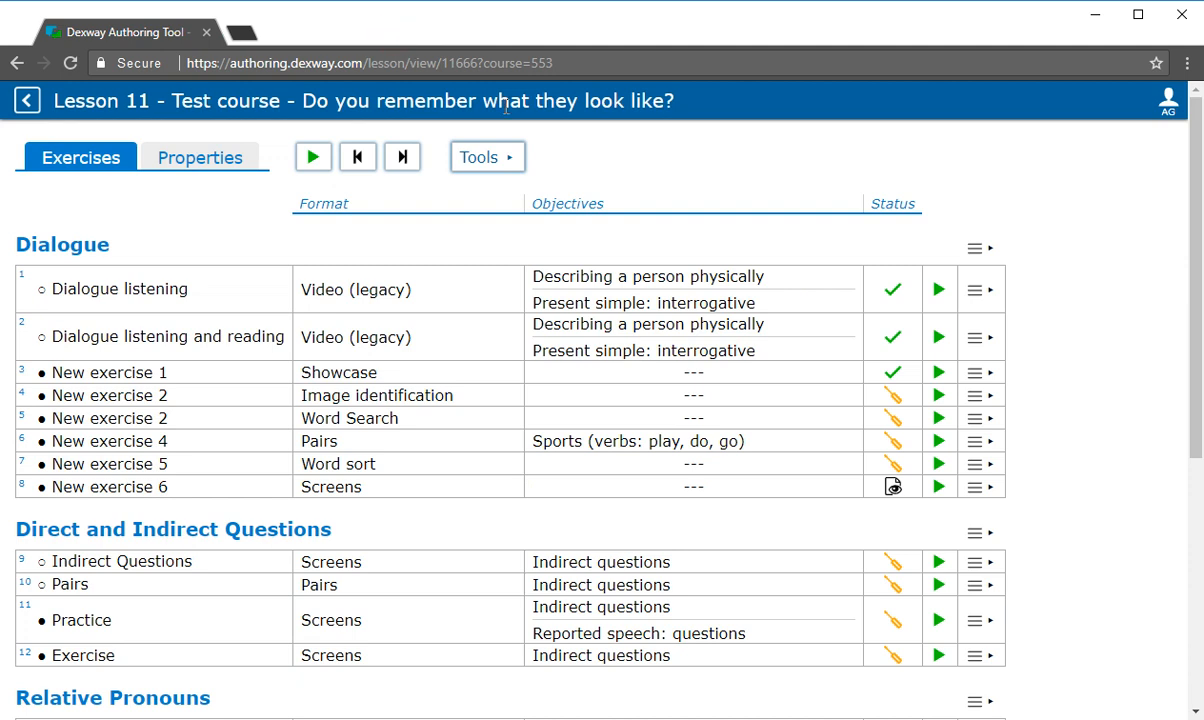
Paste the copied Introduction exercise into the Dialogue chapter, and check its content before returning to the exercise list
click(977, 250)
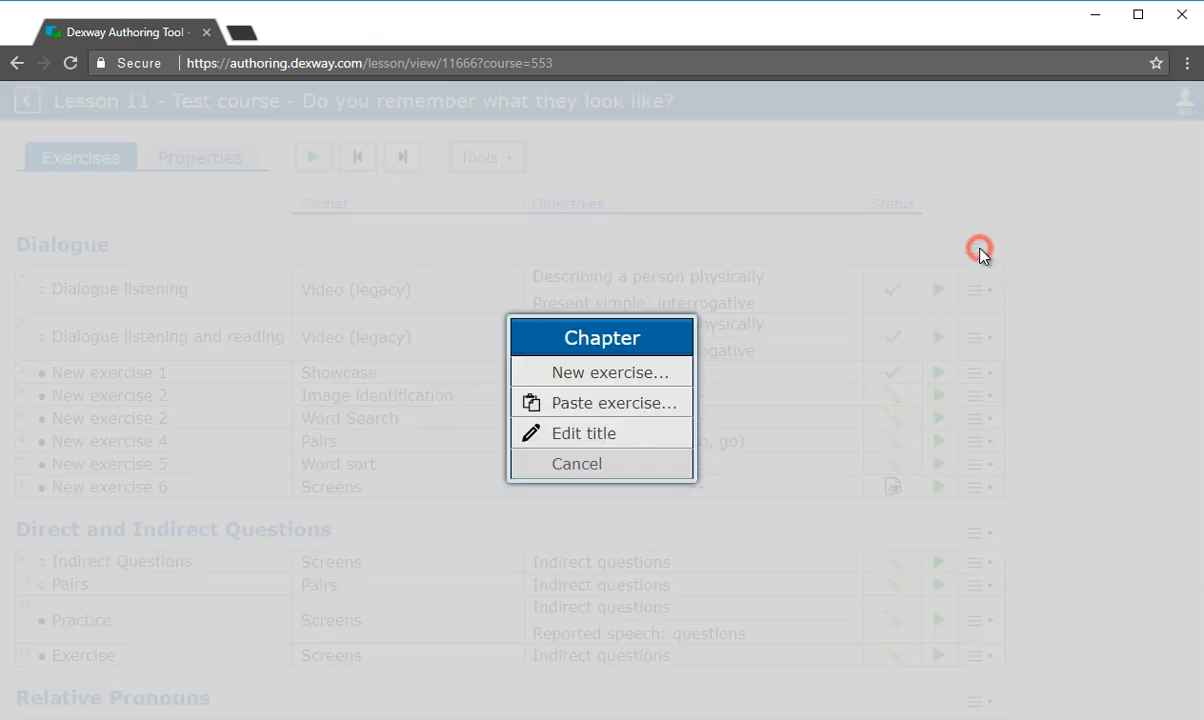
click(678, 405)
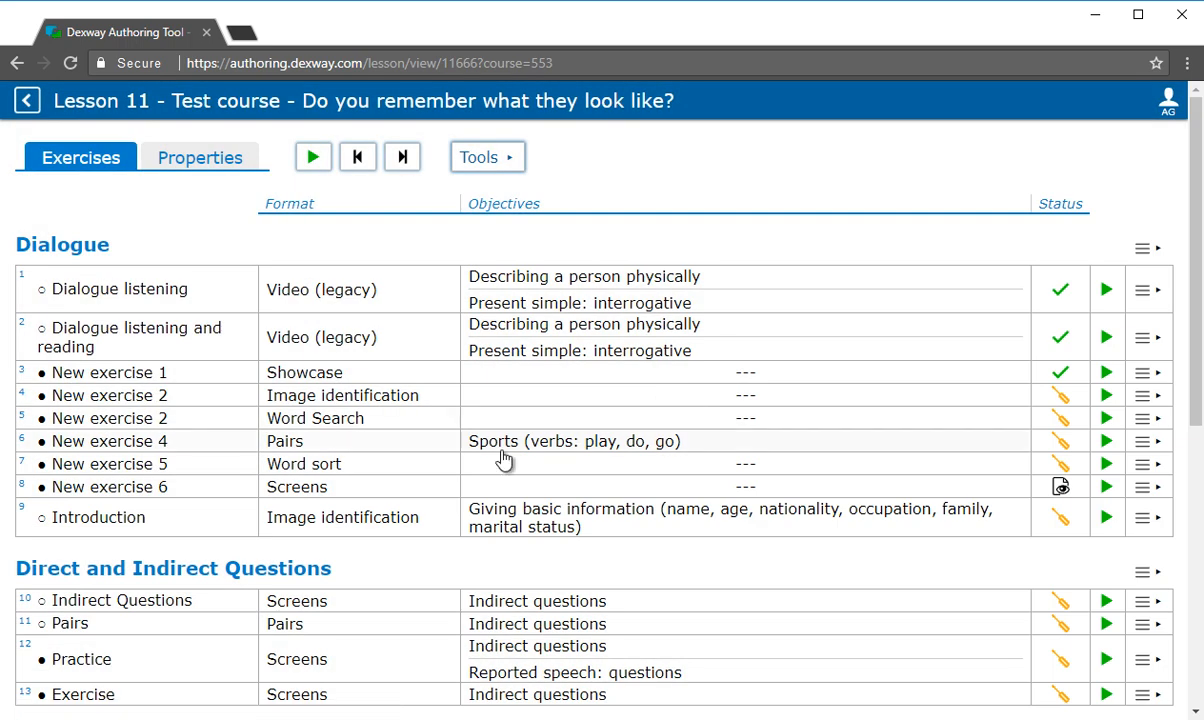
click(422, 527)
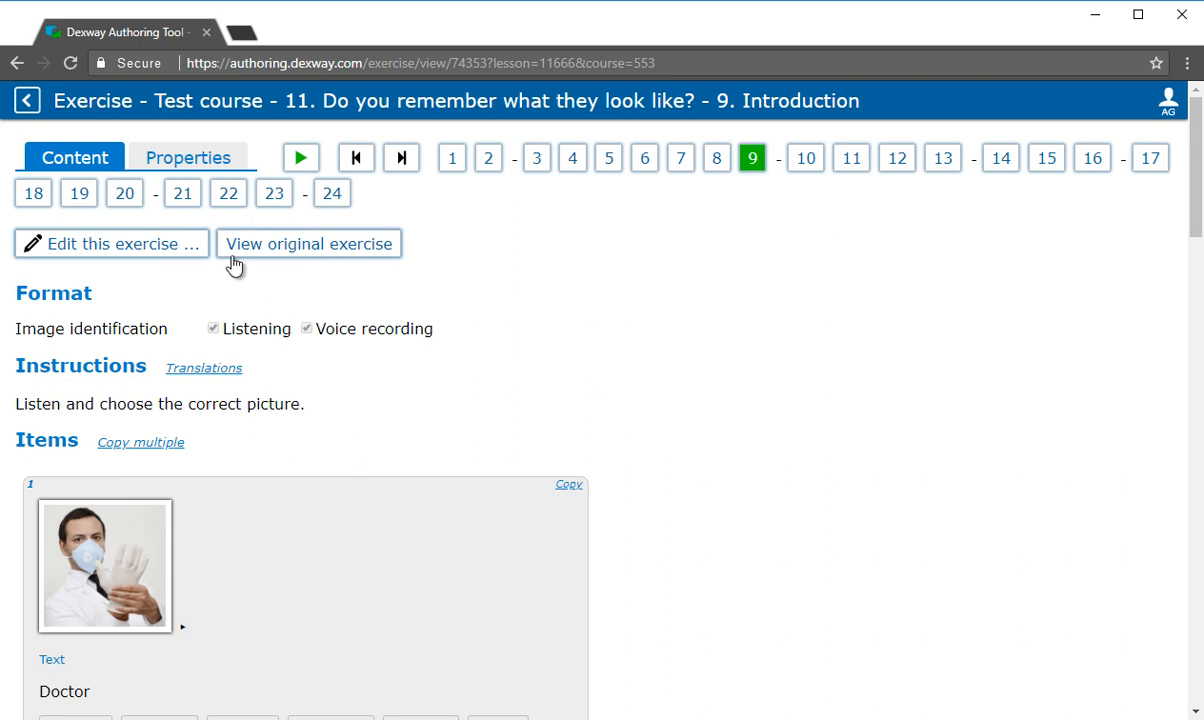
click(26, 102)
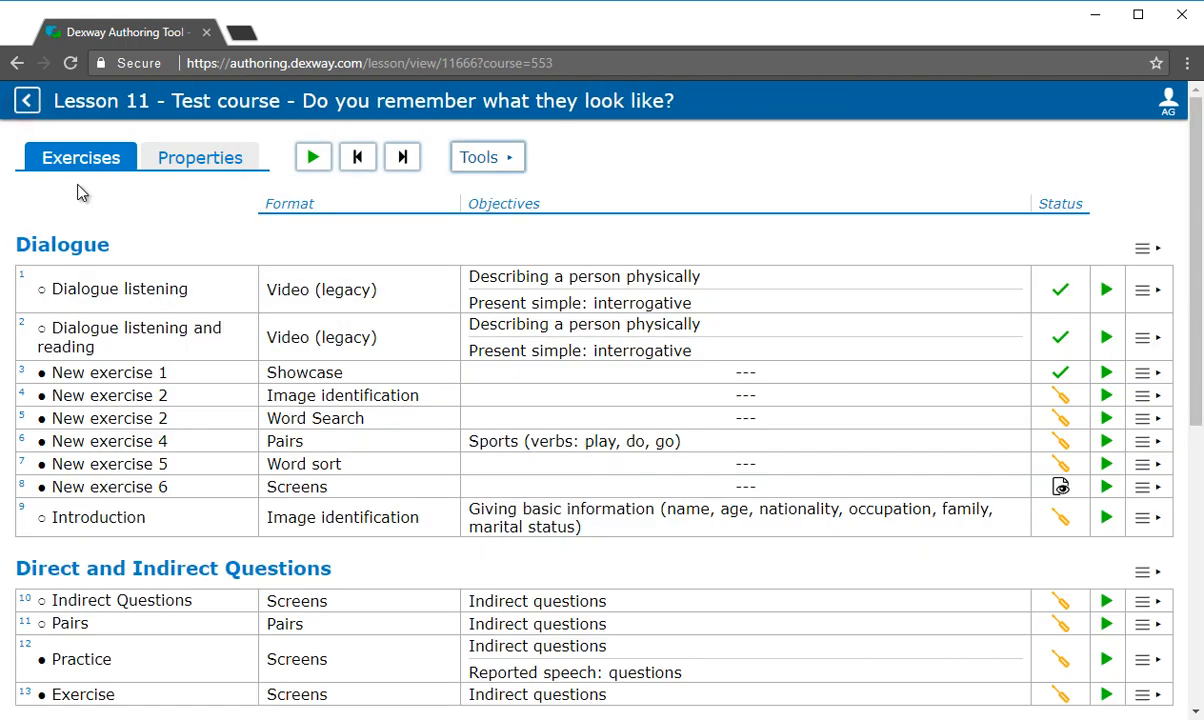